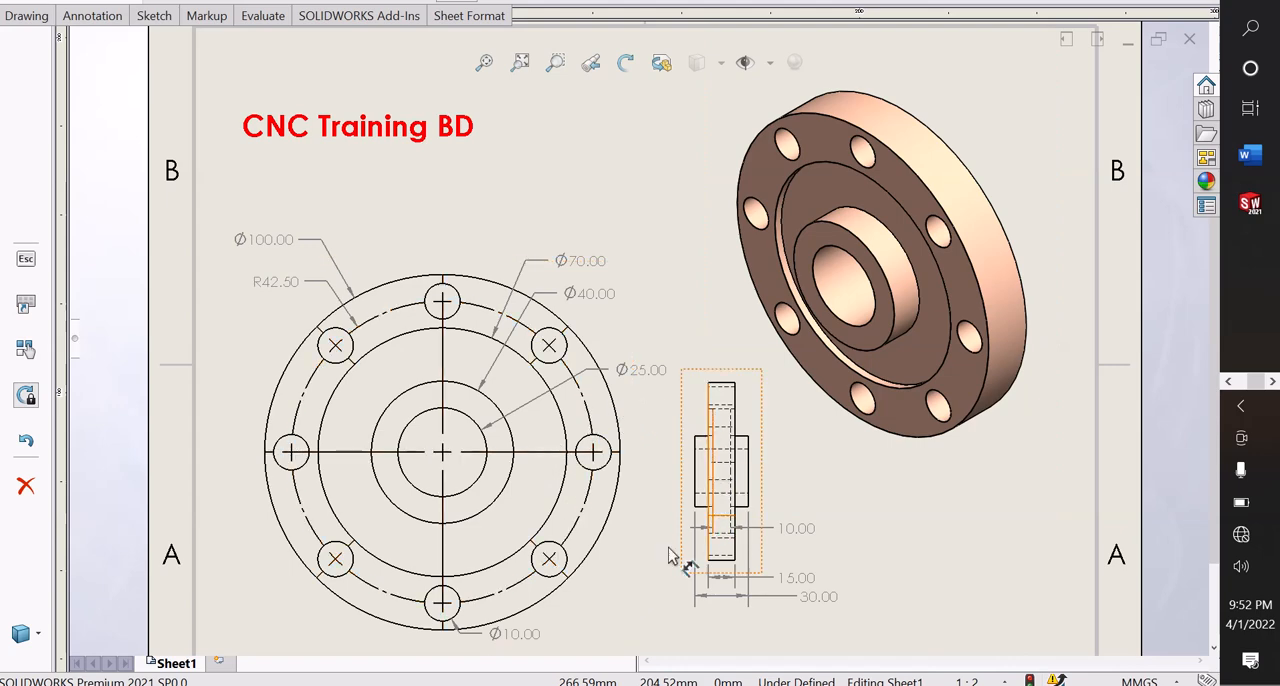
Examine the flange drawing's front, side and isometric views, including the circle diameters, bolt-hole pattern and thickness dimensions.
{"action": "key", "text": "f"}
{"action": "scroll", "coordinate": [597, 610], "scroll_direction": "down", "scroll_amount": 1}
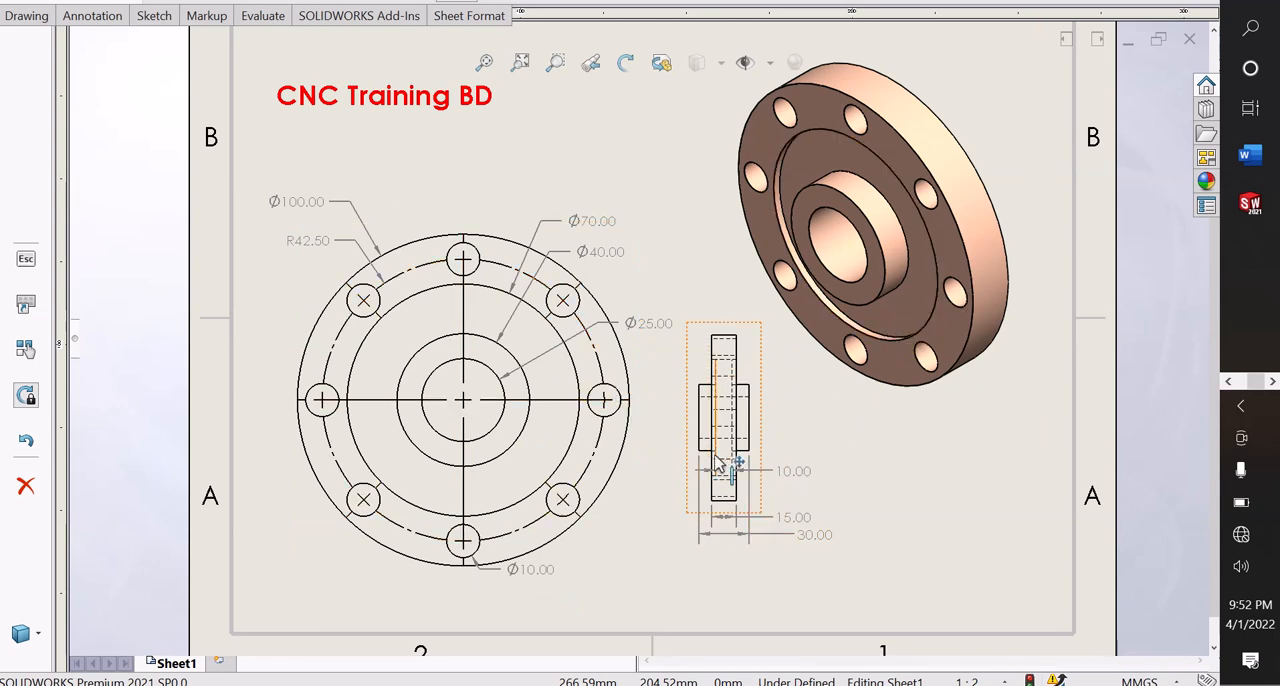
{"action": "scroll", "coordinate": [725, 470], "scroll_direction": "down", "scroll_amount": 1}
{"action": "scroll", "coordinate": [740, 397], "scroll_direction": "down", "scroll_amount": 1}
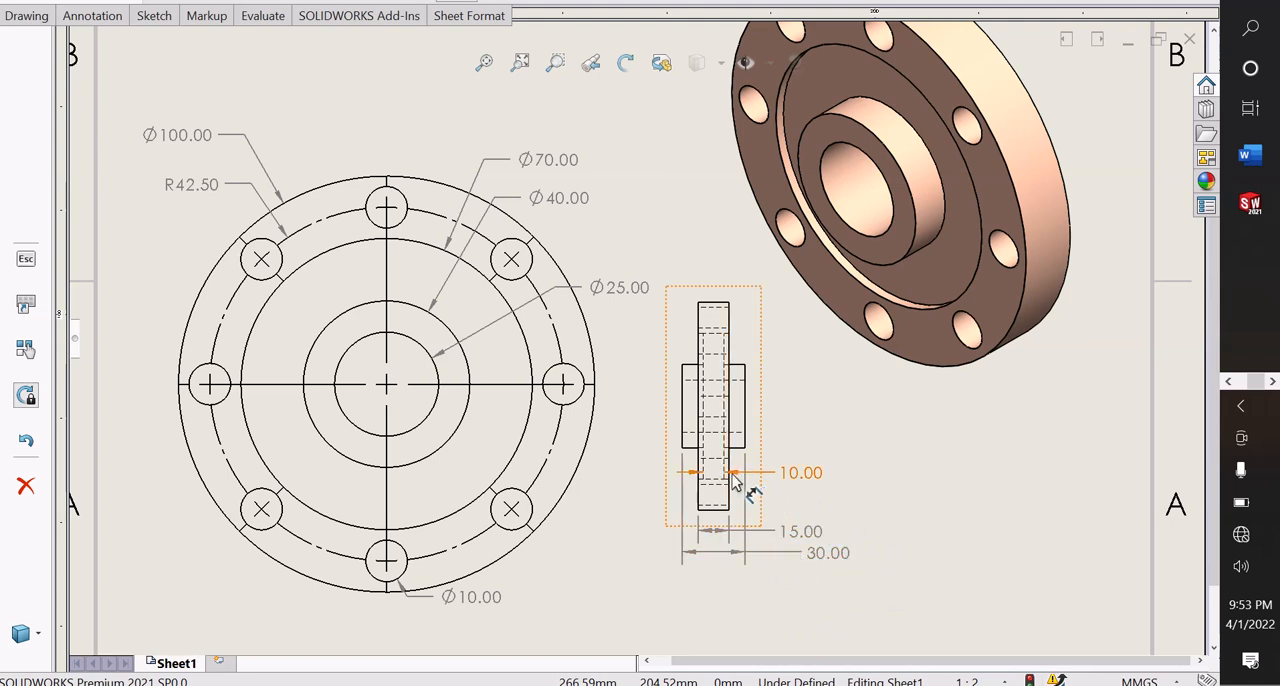
{"action": "scroll", "coordinate": [690, 201], "scroll_direction": "up", "scroll_amount": 1}
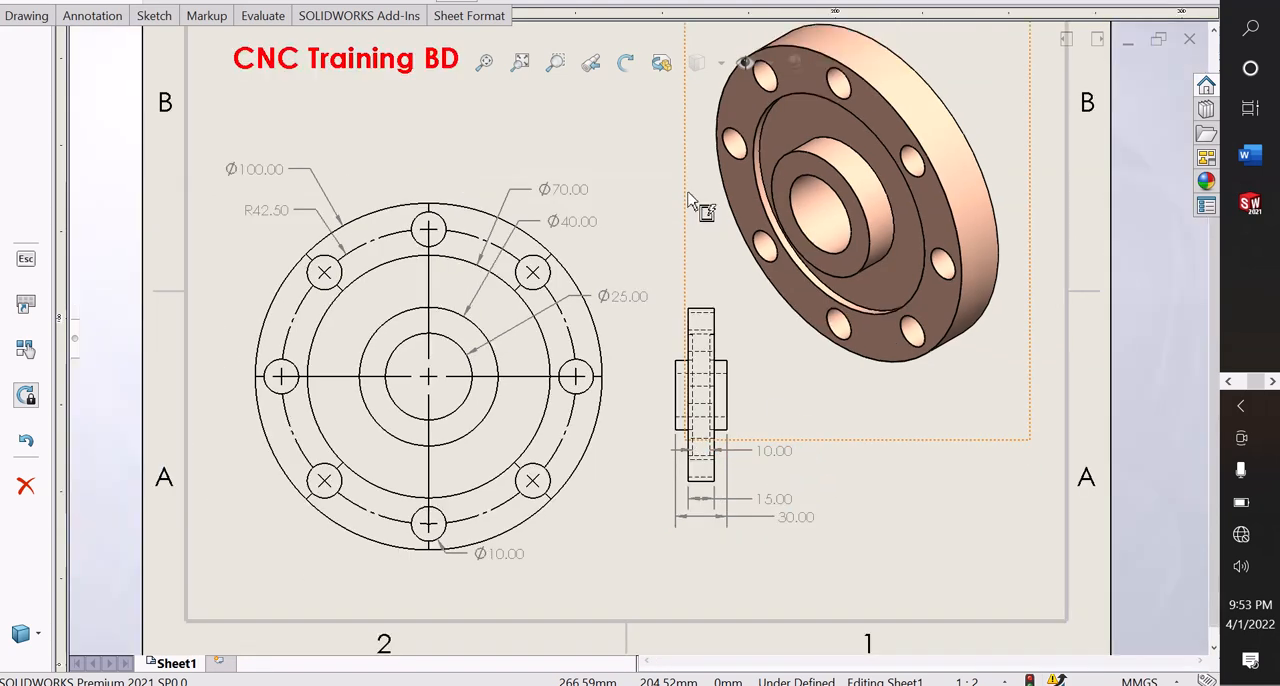
{"action": "scroll", "coordinate": [580, 62], "scroll_direction": "down", "scroll_amount": 1}
{"action": "scroll", "coordinate": [632, 186], "scroll_direction": "up", "scroll_amount": 1}
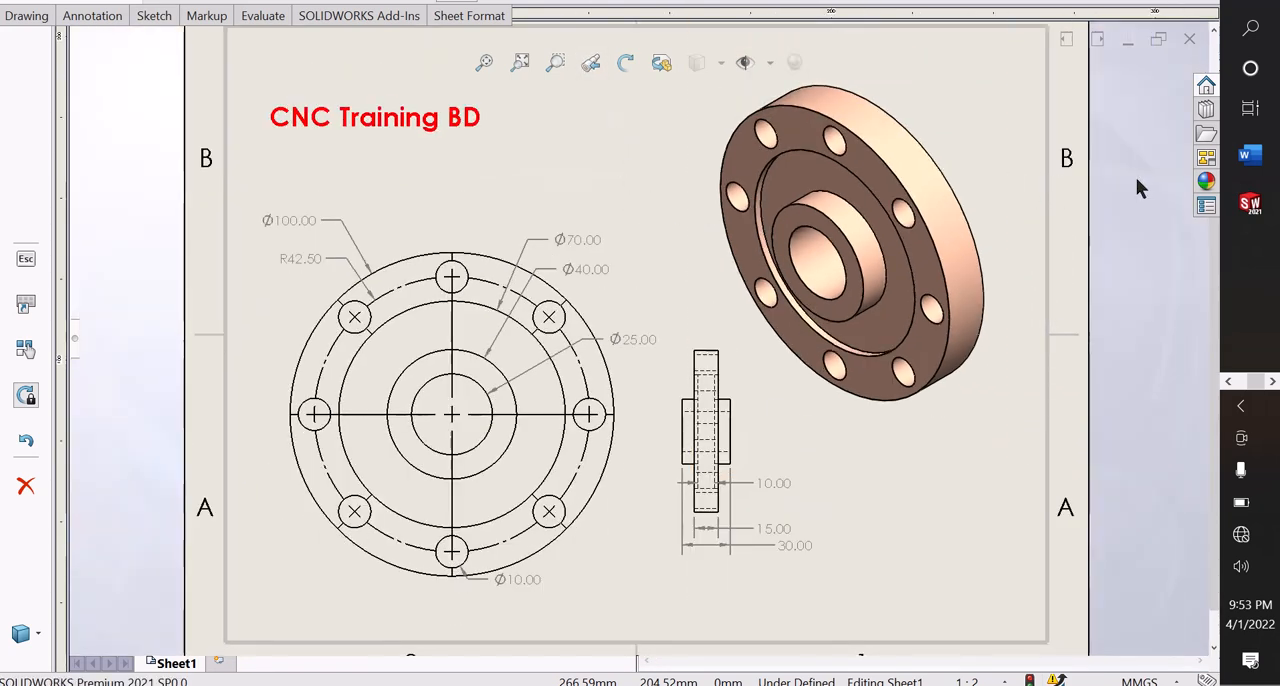
Switch to the Part2 document and start a new sketch on the Front Plane.
{"action": "mouse_move", "coordinate": [1253, 211]}
{"action": "left_click", "coordinate": [1104, 312]}
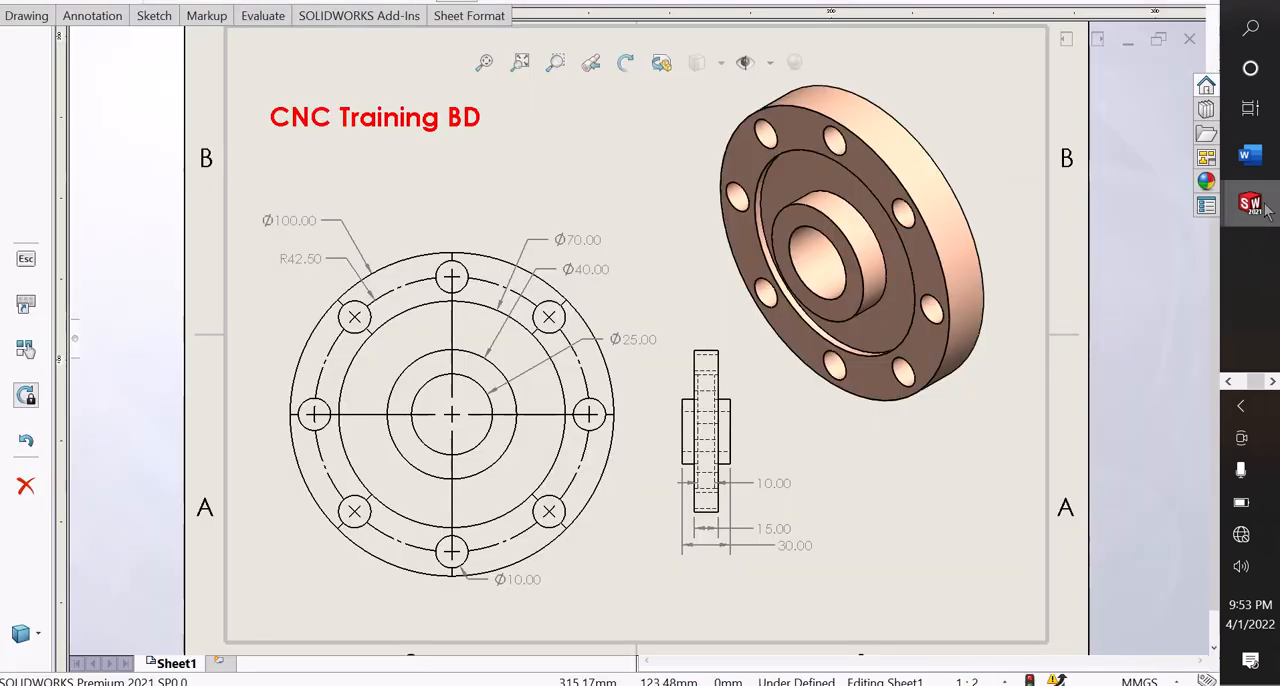
{"action": "mouse_move", "coordinate": [1251, 205]}
{"action": "left_click", "coordinate": [1148, 282]}
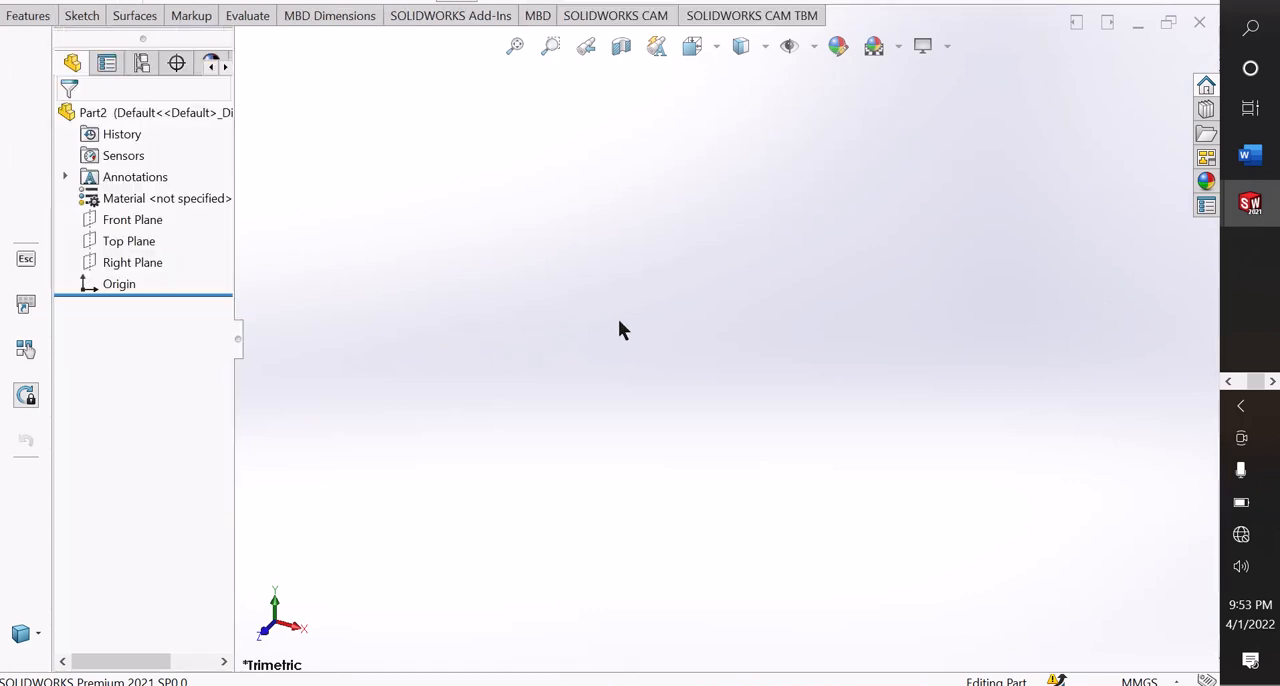
{"action": "left_click", "coordinate": [117, 222]}
{"action": "left_click", "coordinate": [133, 197]}
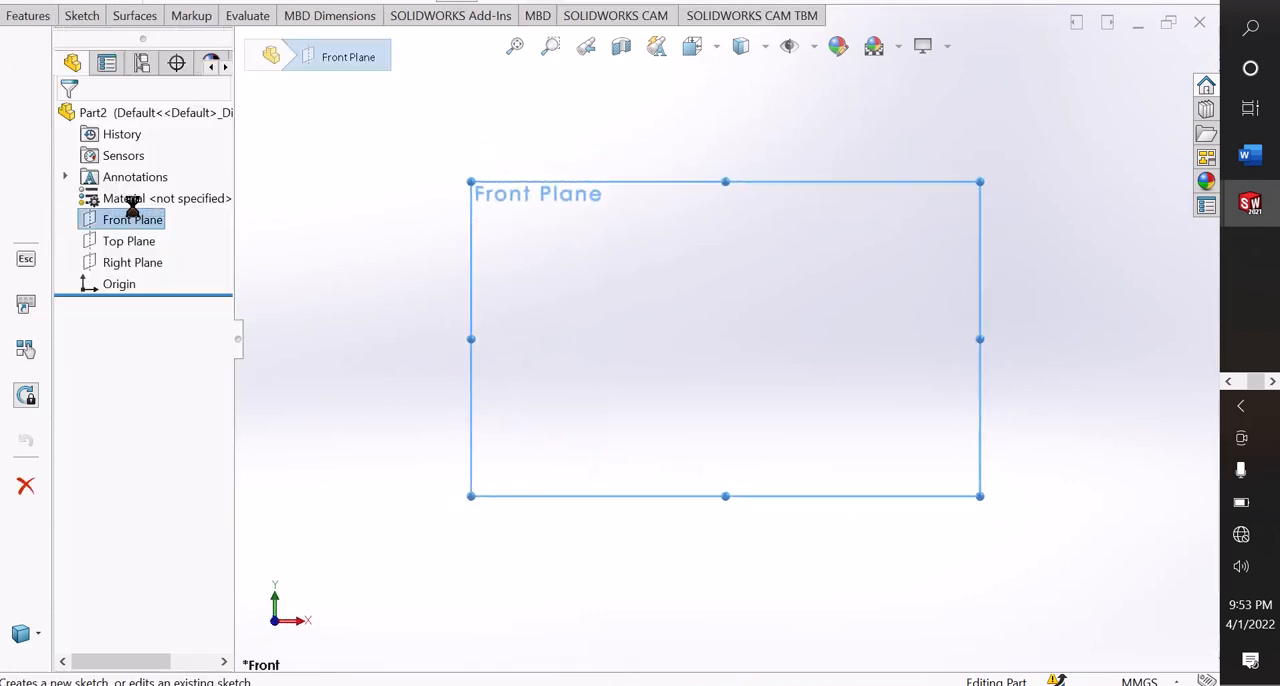
{"action": "scroll", "coordinate": [924, 270], "scroll_direction": "down", "scroll_amount": 1}
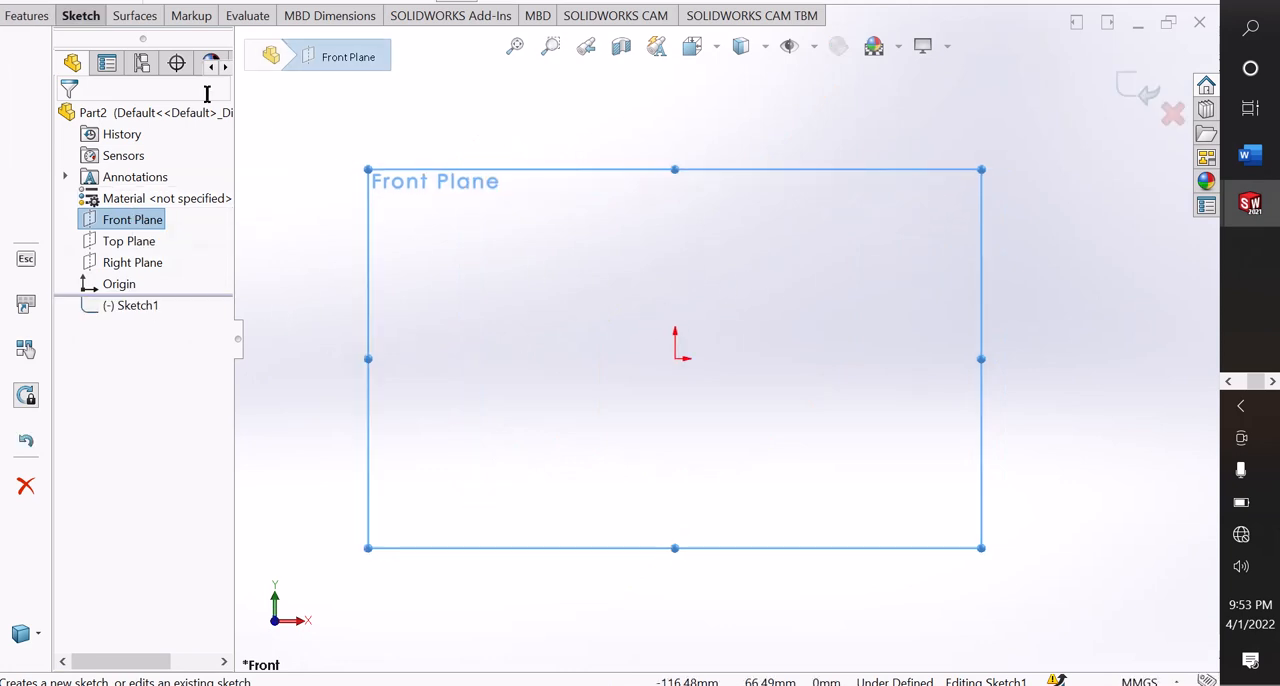
Sketch four concentric circles centred on the origin, with radii of about 62, 49, 37 and 18 mm.
{"action": "left_click", "coordinate": [81, 16]}
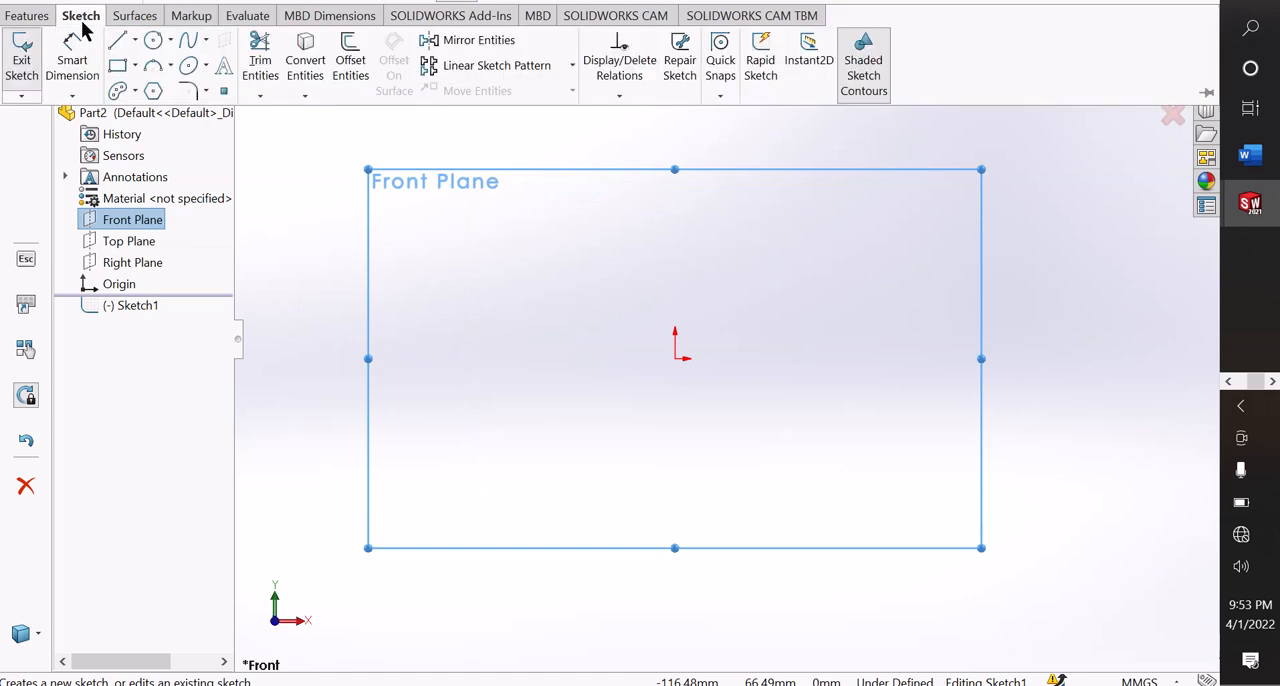
{"action": "left_click", "coordinate": [170, 40]}
{"action": "left_click", "coordinate": [182, 63]}
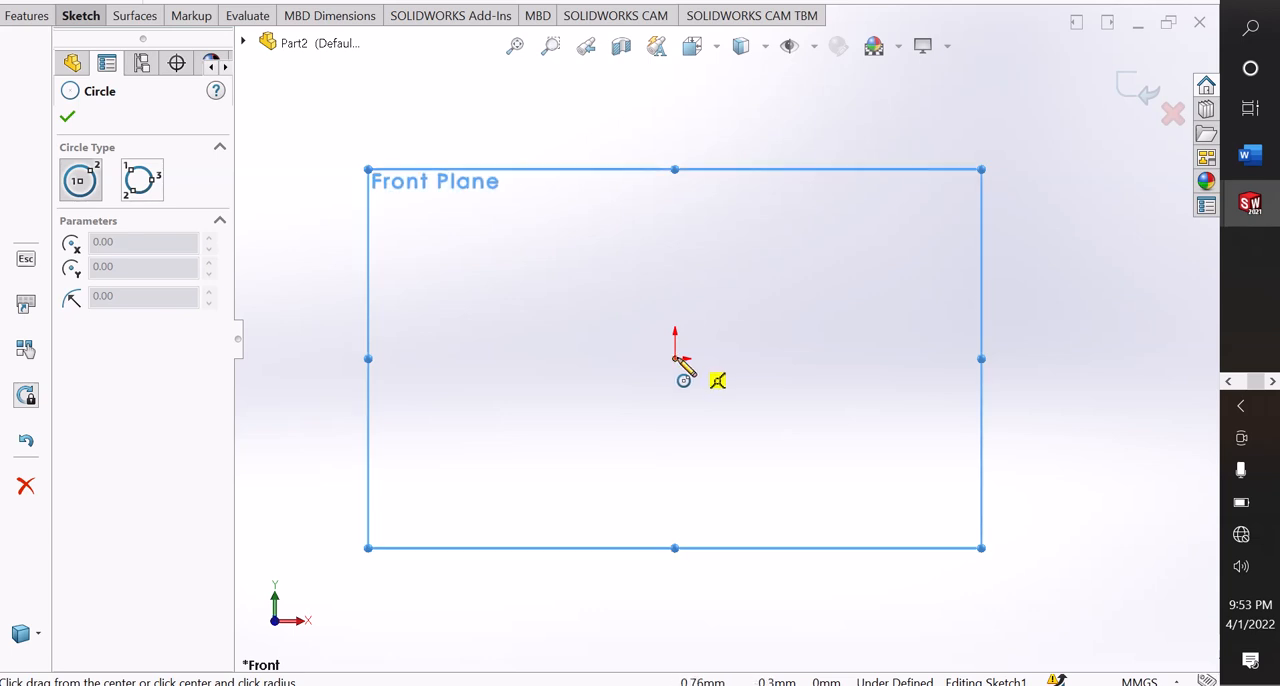
{"action": "mouse_move", "coordinate": [676, 358]}
{"action": "left_mouse_down"}
{"action": "mouse_move", "coordinate": [706, 257]}
{"action": "mouse_move", "coordinate": [704, 151]}
{"action": "left_mouse_up"}
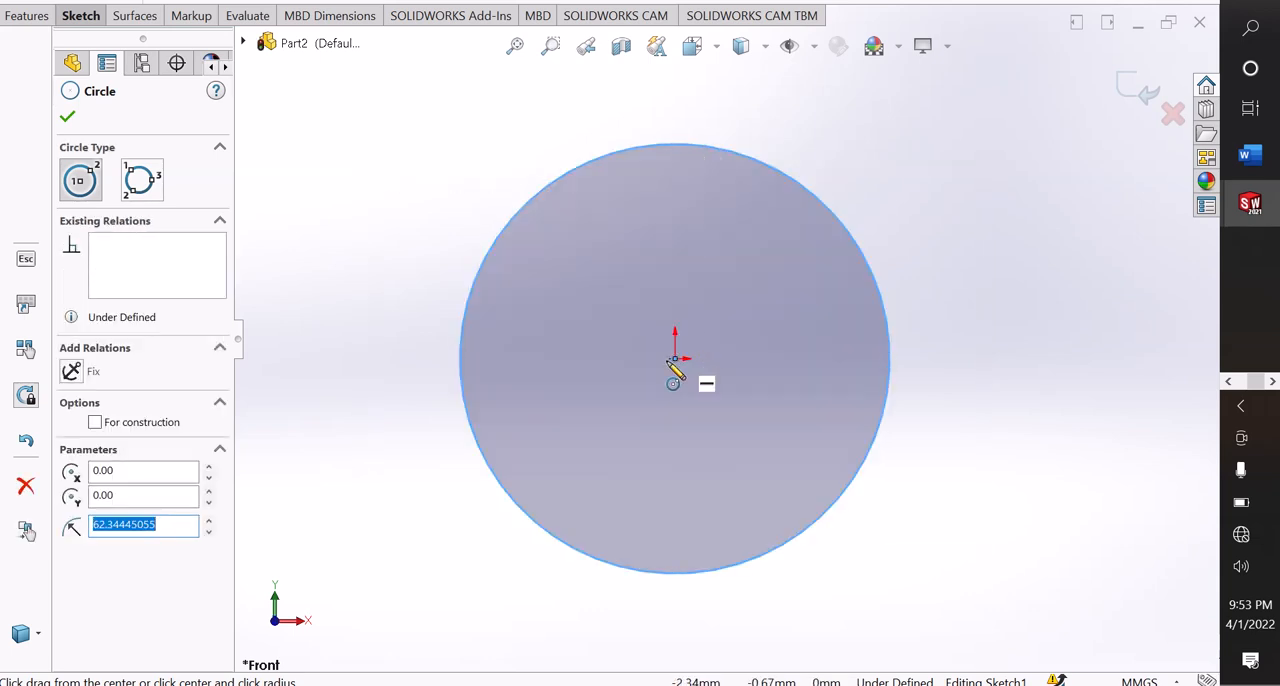
{"action": "mouse_move", "coordinate": [676, 358]}
{"action": "left_mouse_down"}
{"action": "mouse_move", "coordinate": [694, 180]}
{"action": "mouse_move", "coordinate": [694, 209]}
{"action": "mouse_move", "coordinate": [690, 193]}
{"action": "left_mouse_up"}
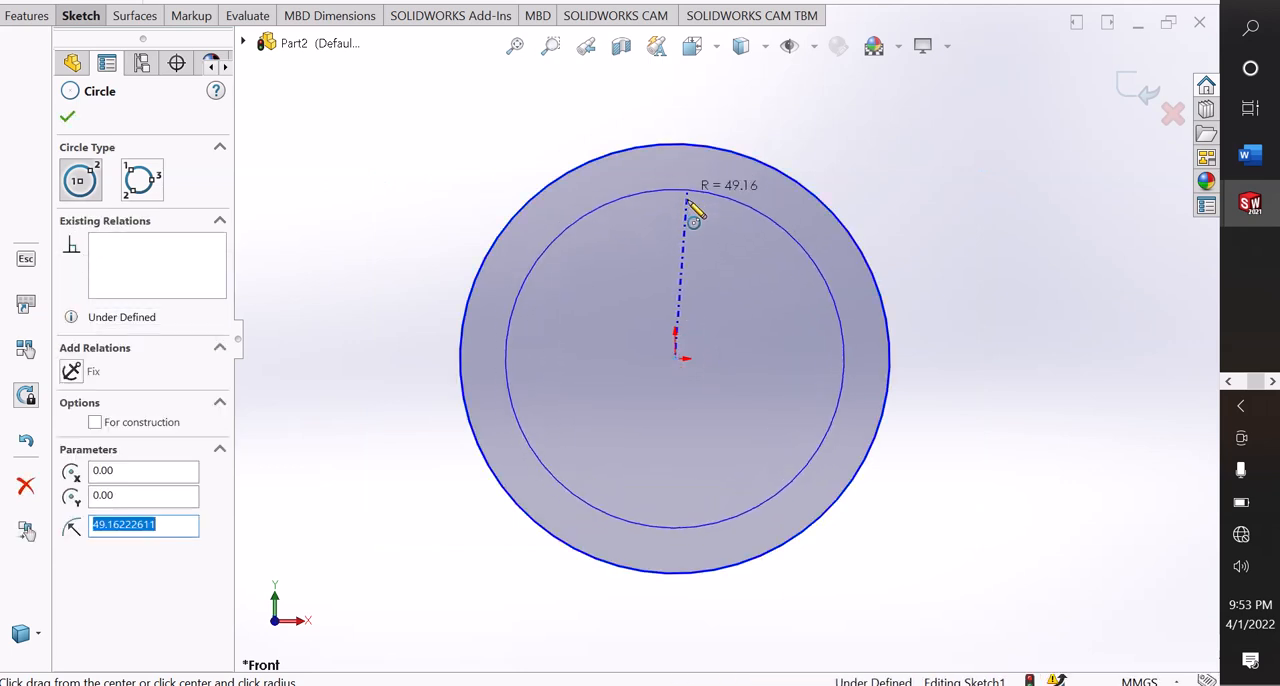
{"action": "mouse_move", "coordinate": [676, 358]}
{"action": "left_mouse_down"}
{"action": "mouse_move", "coordinate": [686, 220]}
{"action": "mouse_move", "coordinate": [684, 238]}
{"action": "left_mouse_up"}
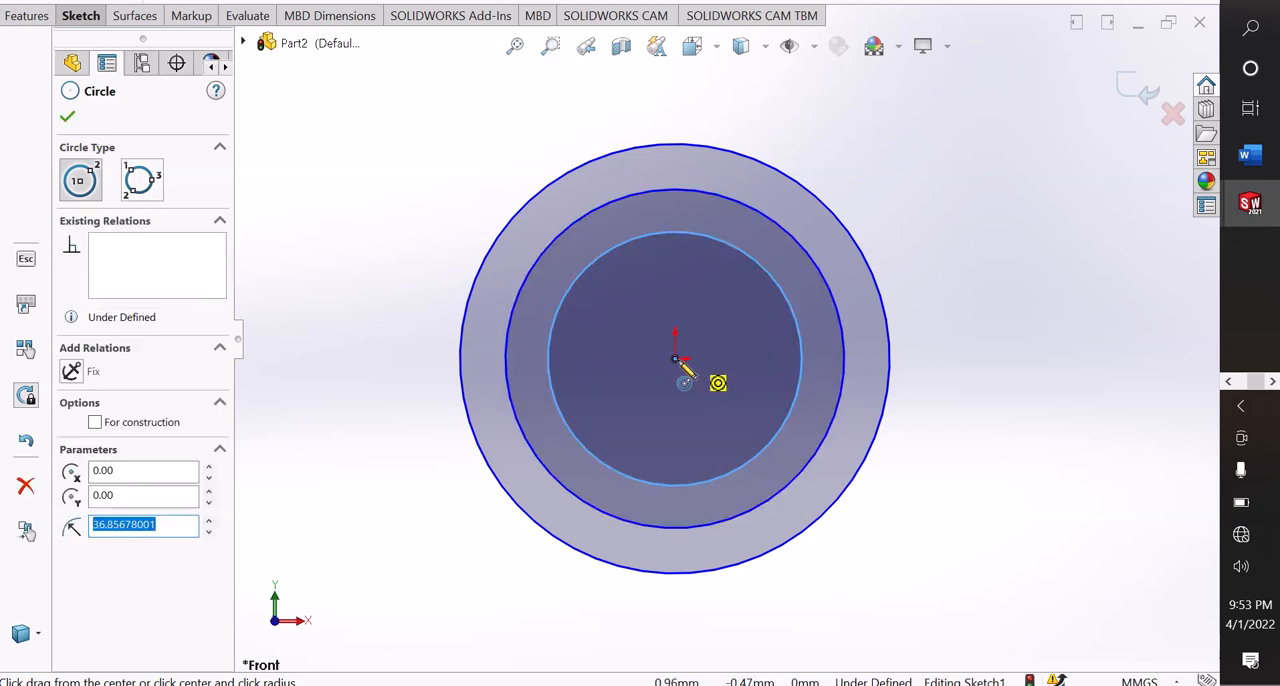
{"action": "left_click_drag", "start_coordinate": [676, 358], "coordinate": [702, 306]}
{"action": "right_click", "coordinate": [717, 313]}
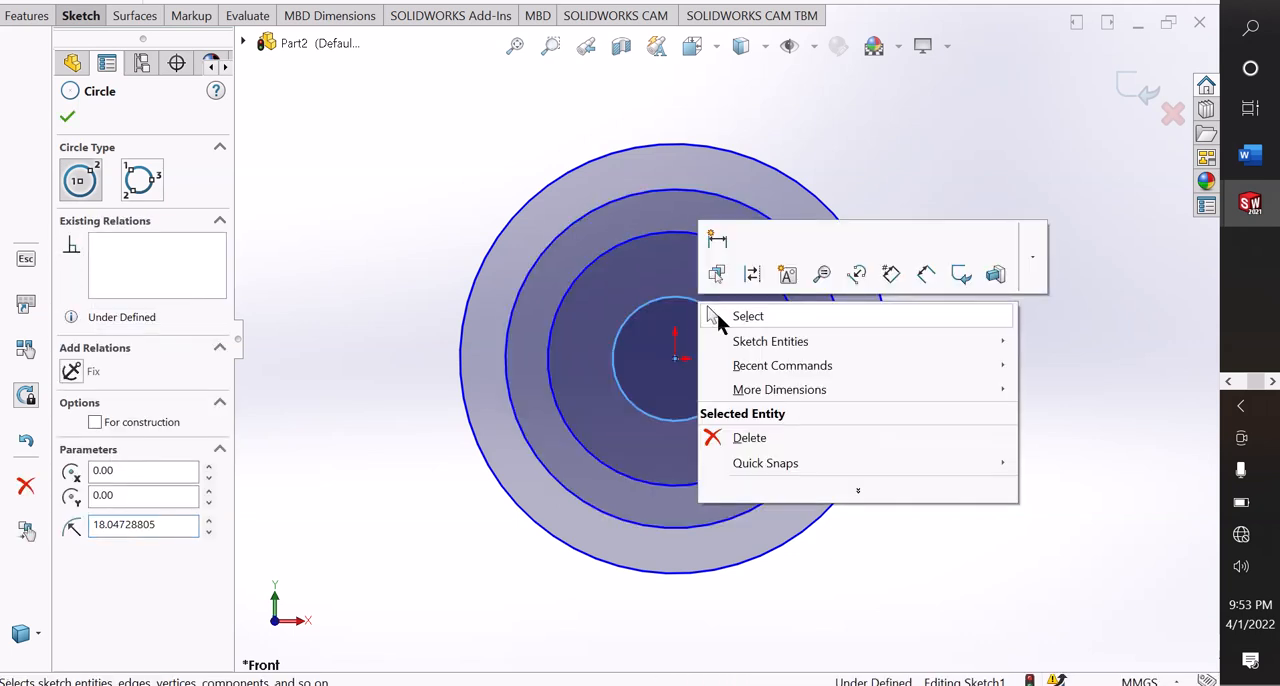
{"action": "left_click", "coordinate": [717, 314]}
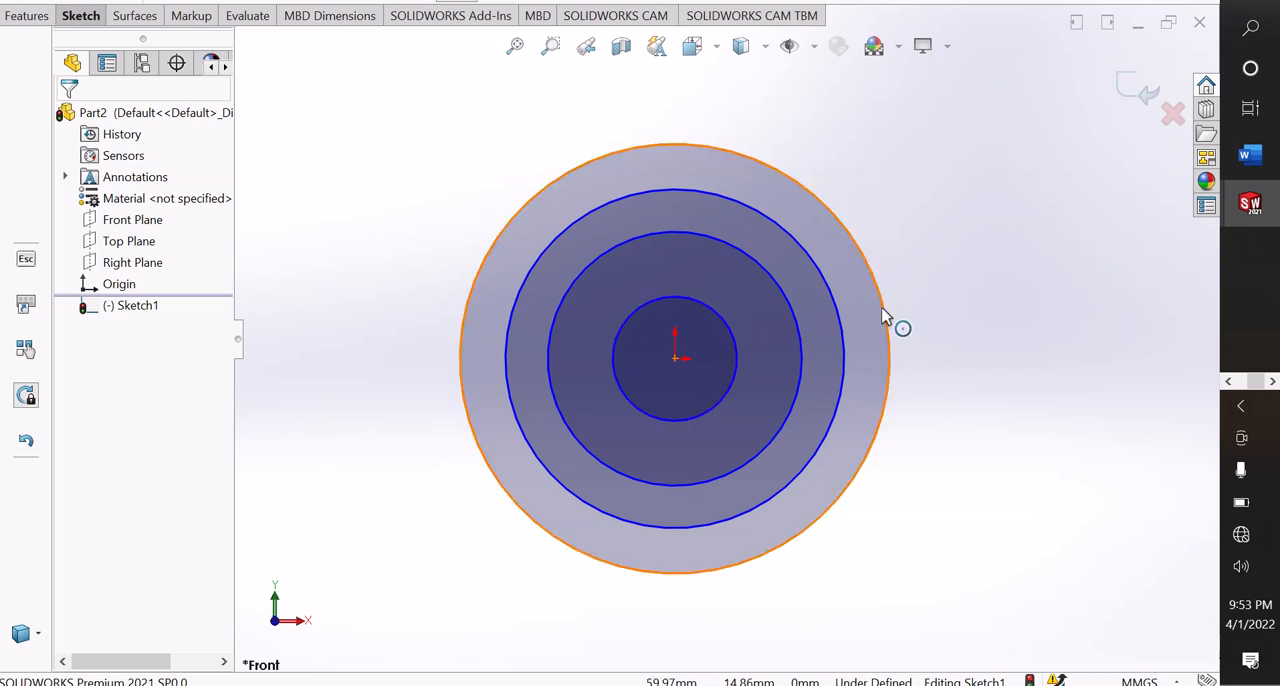
Dimension the outermost circle with a diameter of 100 mm, placing the dimension outside the circle.
{"action": "left_click", "coordinate": [472, 317]}
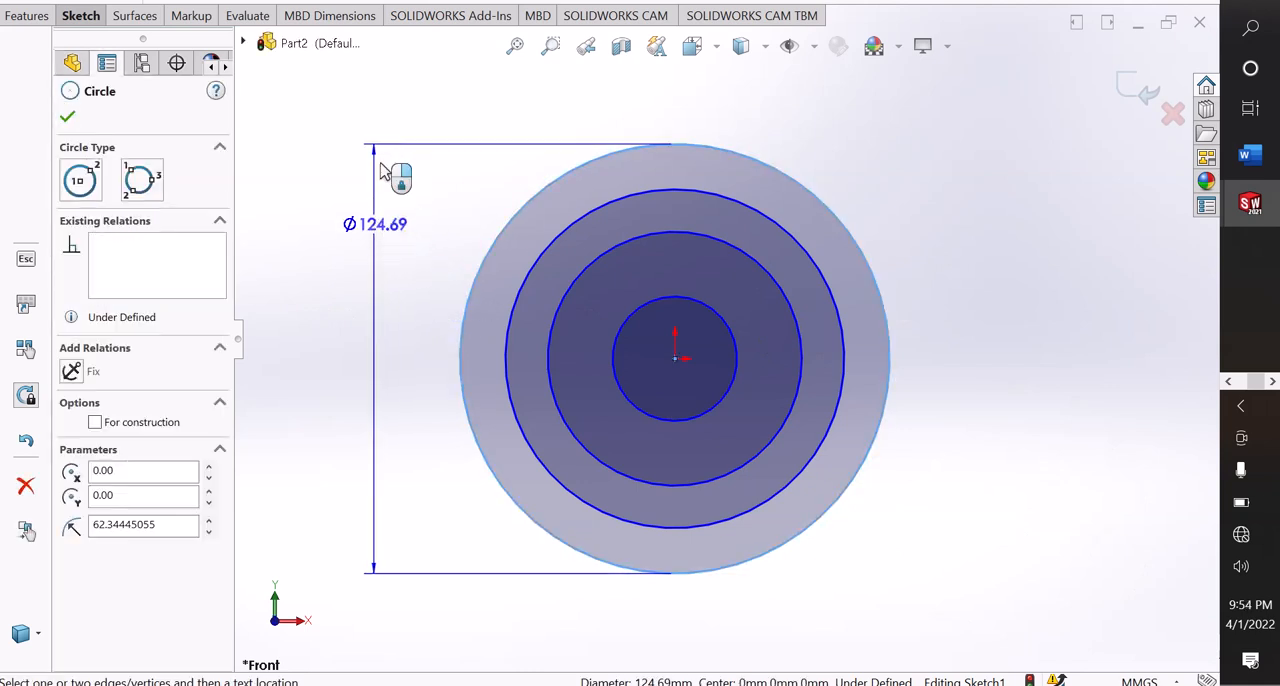
{"action": "left_click", "coordinate": [386, 133]}
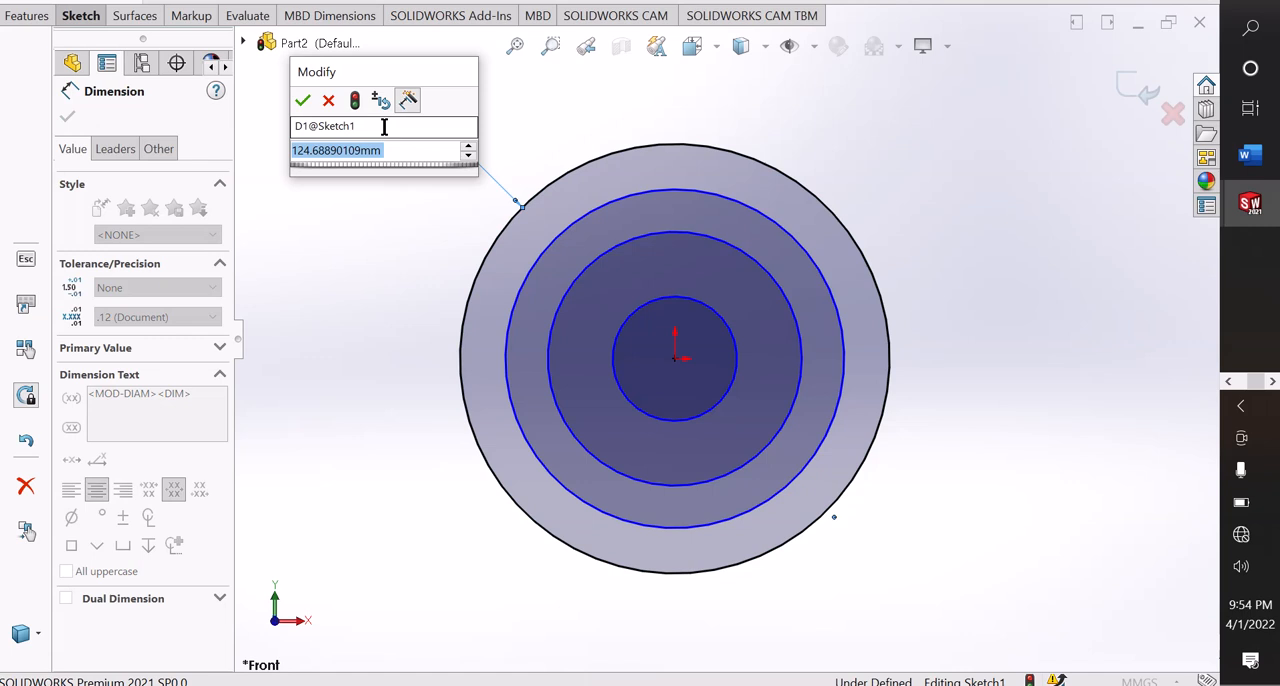
{"action": "type", "text": "100"}
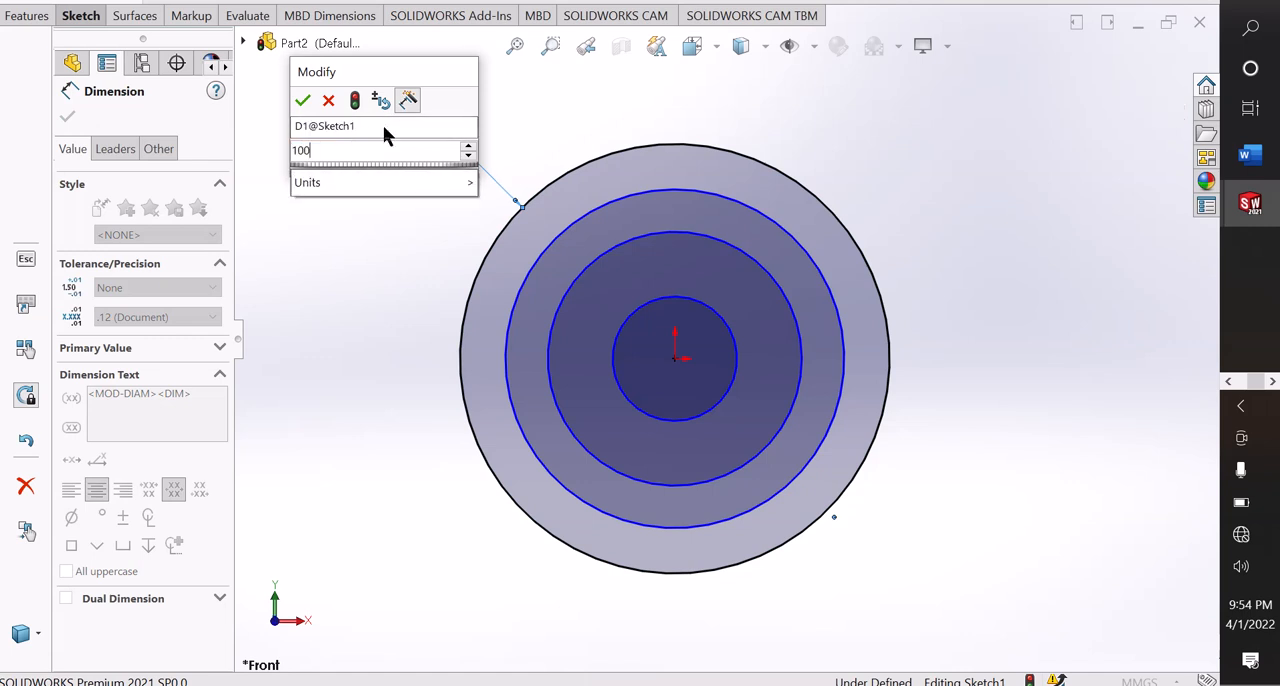
{"action": "key", "text": "Return"}
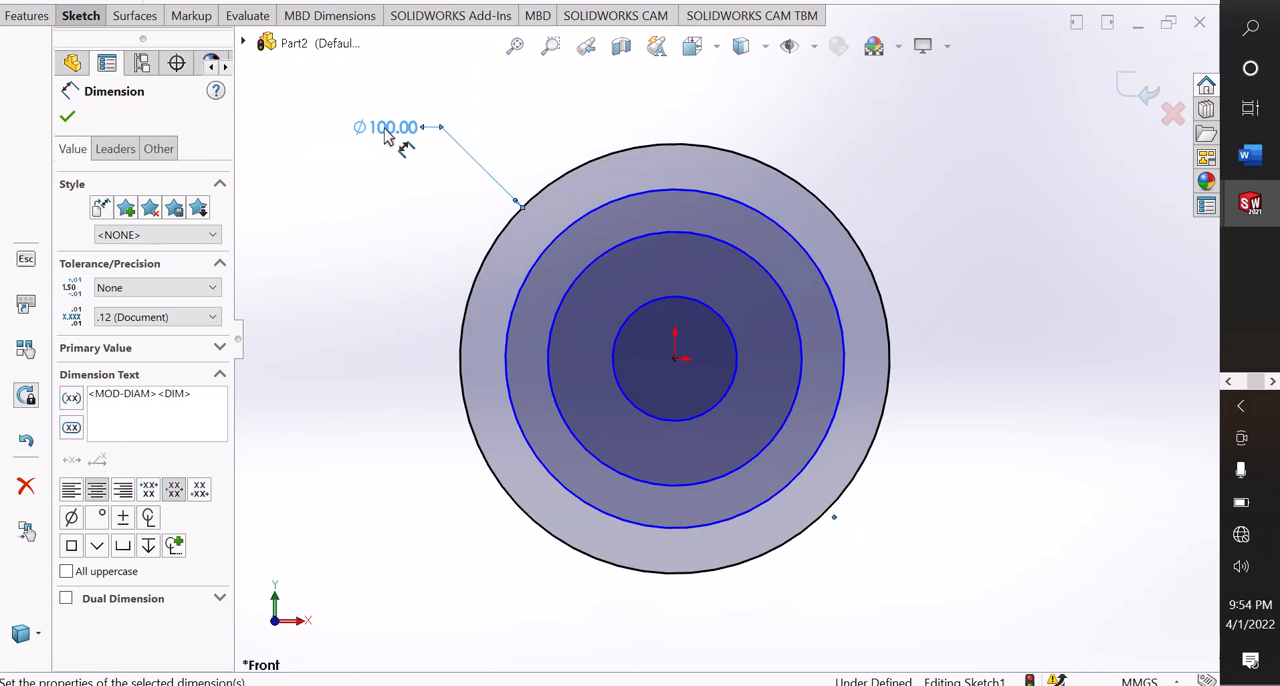
Dimension the second-largest circle with a diameter of 70 mm, placing the dimension below the outer circle's dimension.
{"action": "left_click", "coordinate": [520, 284]}
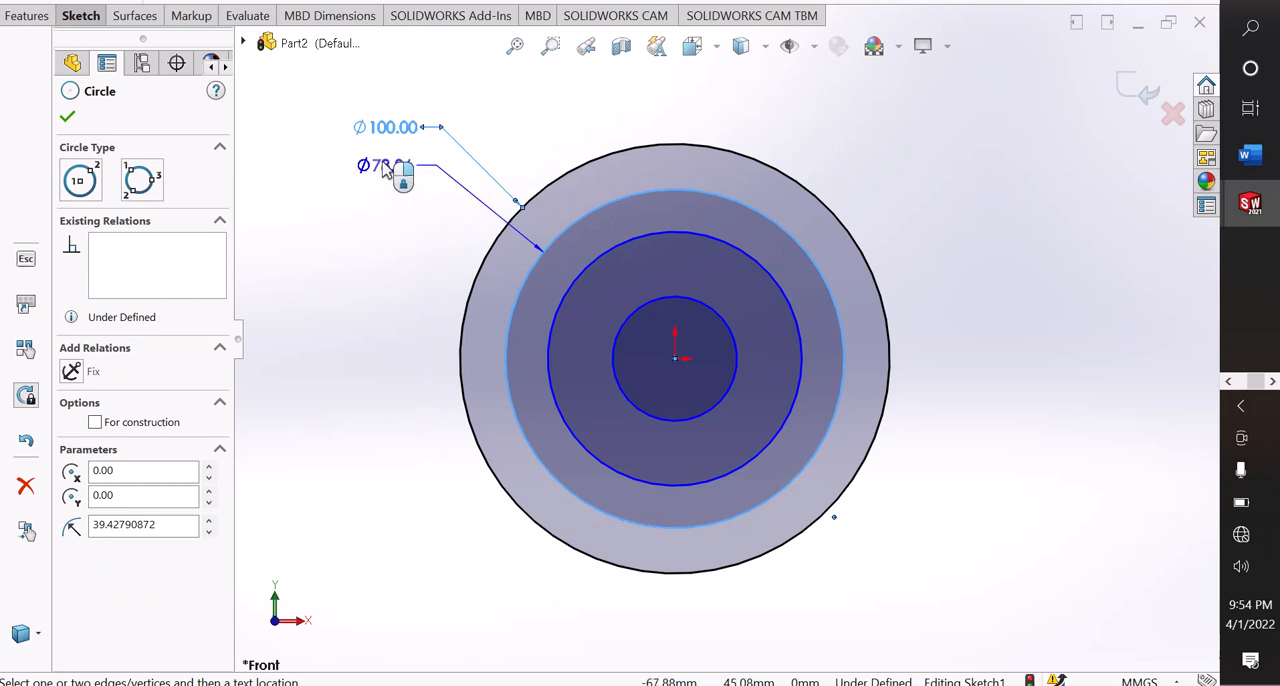
{"action": "left_click", "coordinate": [378, 172]}
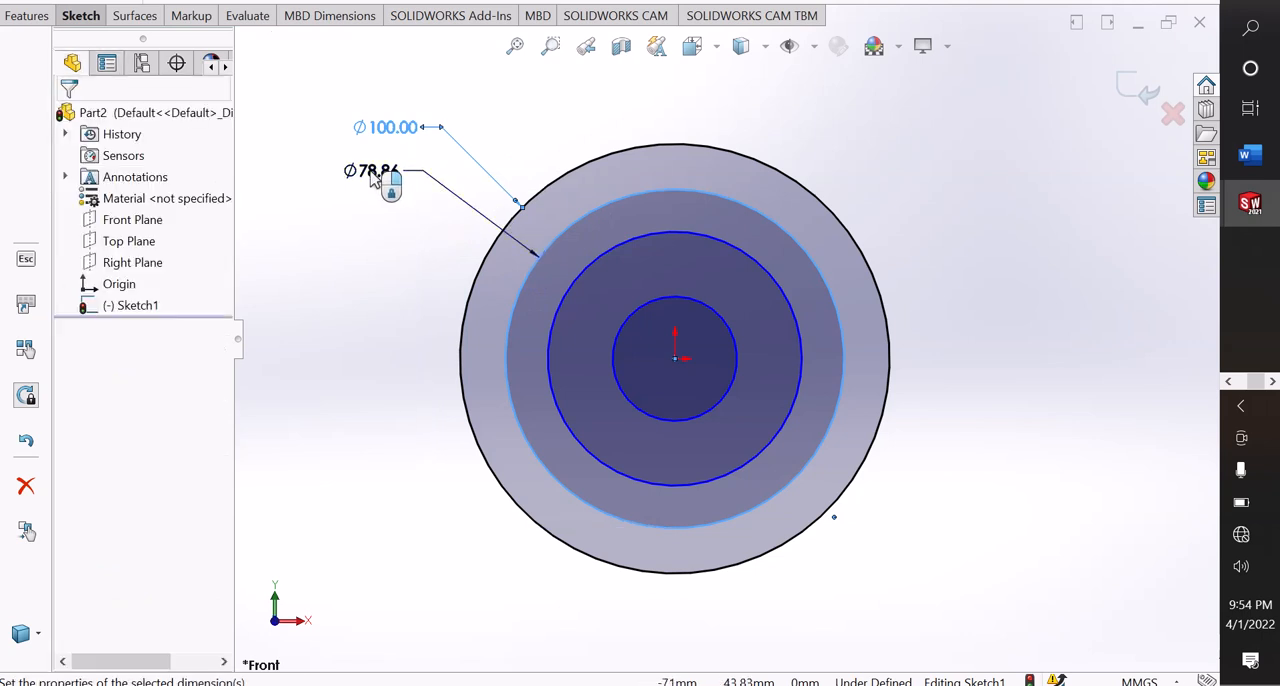
{"action": "type", "text": "70"}
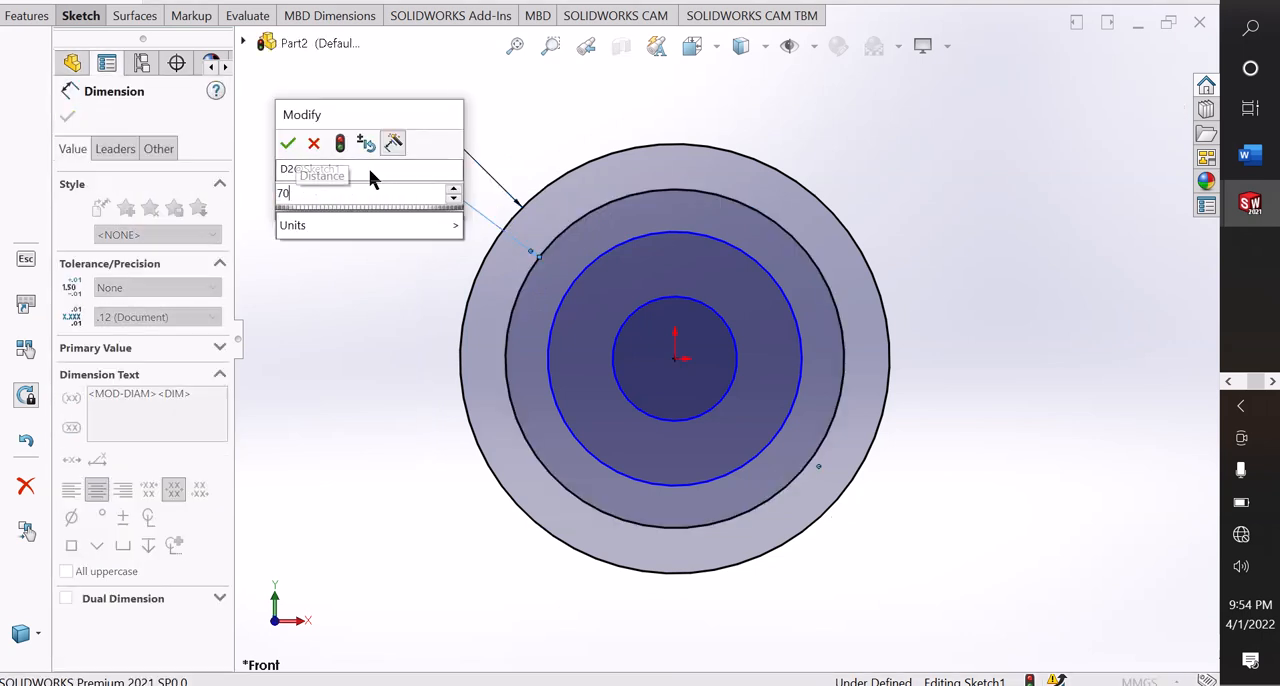
{"action": "key", "text": "Return"}
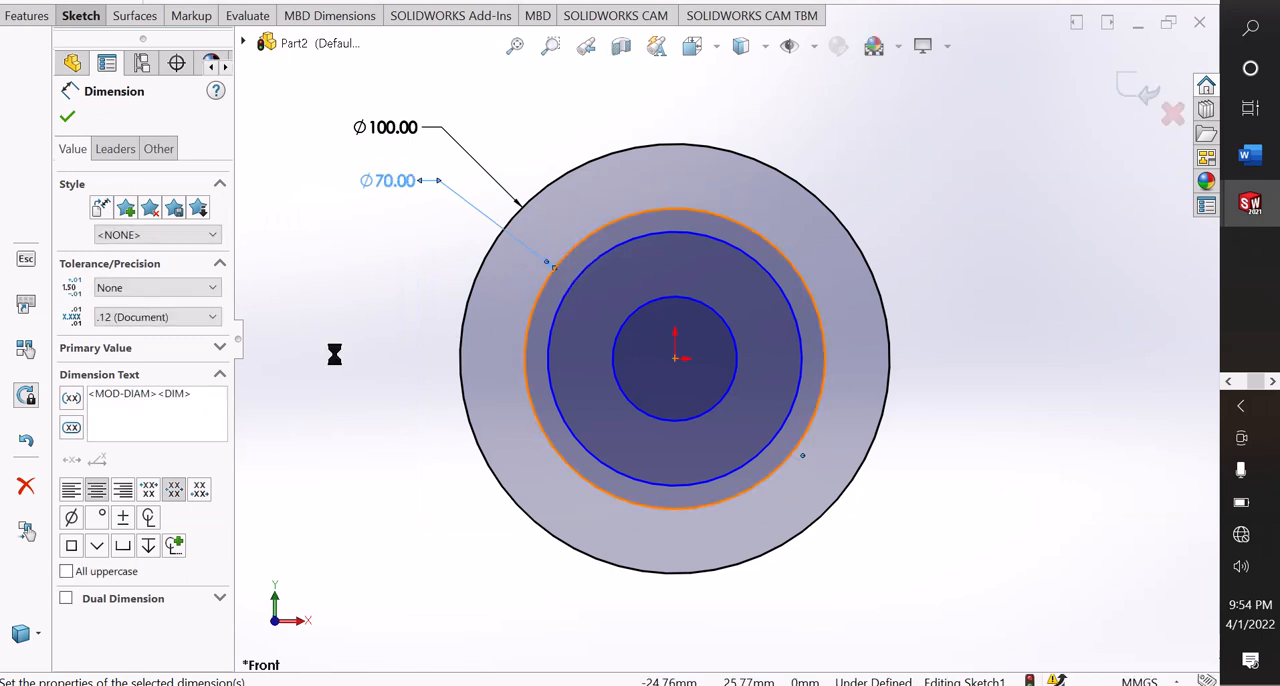
{"action": "left_click", "coordinate": [335, 354]}
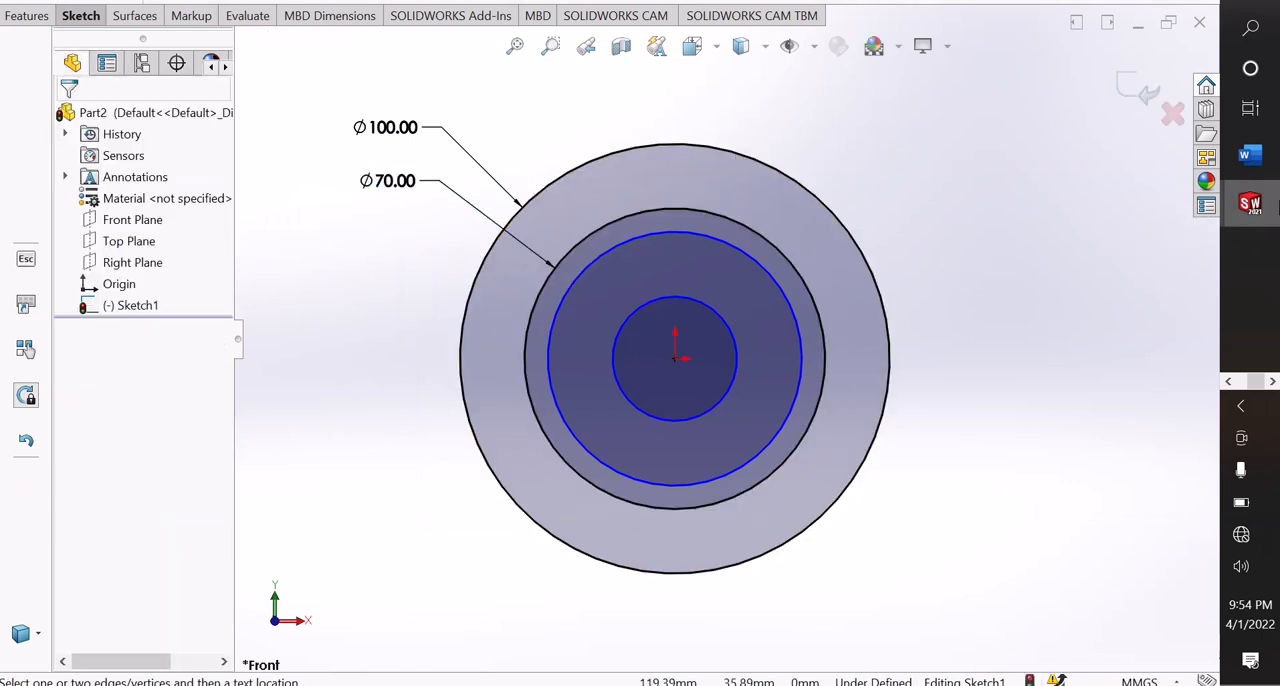
Check the inner diameters in the flange drawing, return to the part sketch and dimension the third-largest circle with a 40 mm diameter.
{"action": "mouse_move", "coordinate": [1250, 204]}
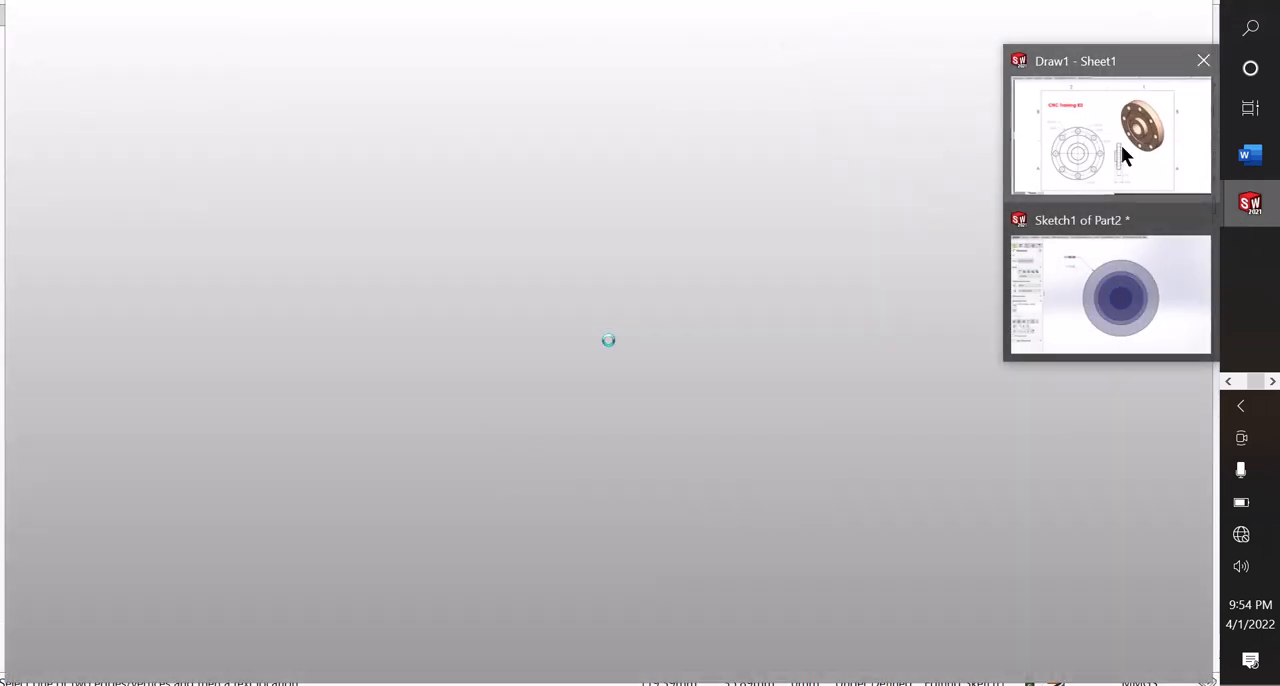
{"action": "left_click", "coordinate": [1121, 147]}
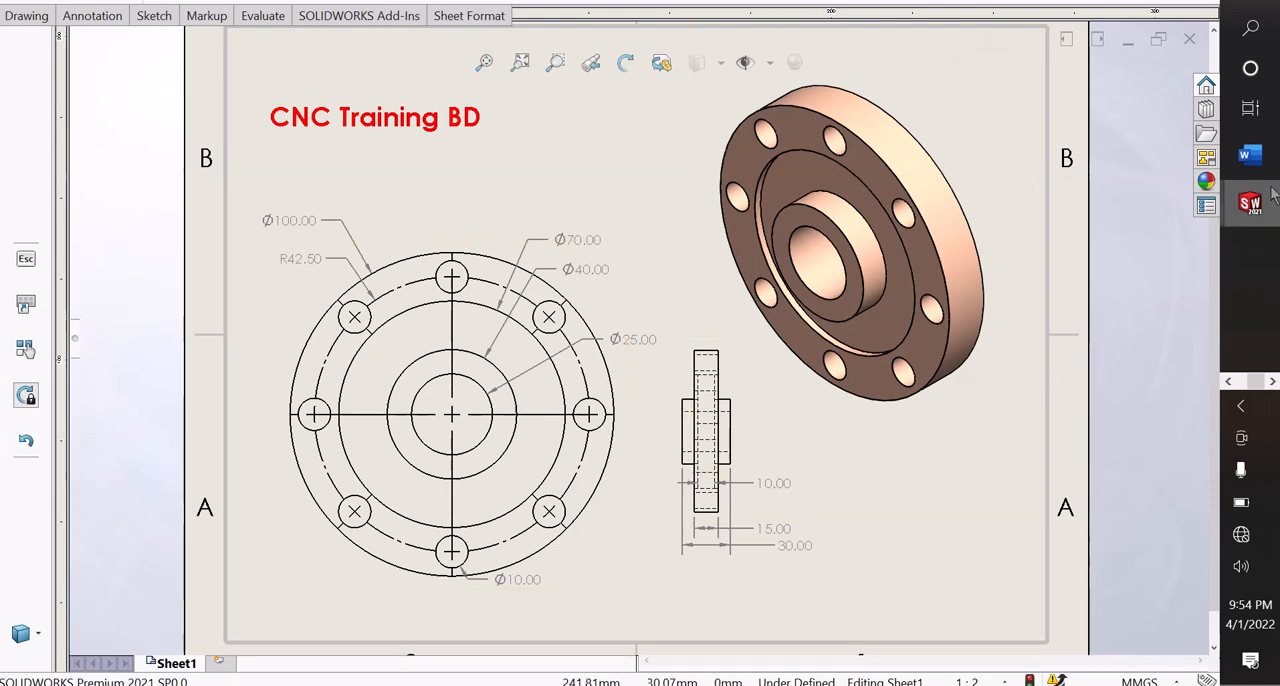
{"action": "mouse_move", "coordinate": [1273, 190]}
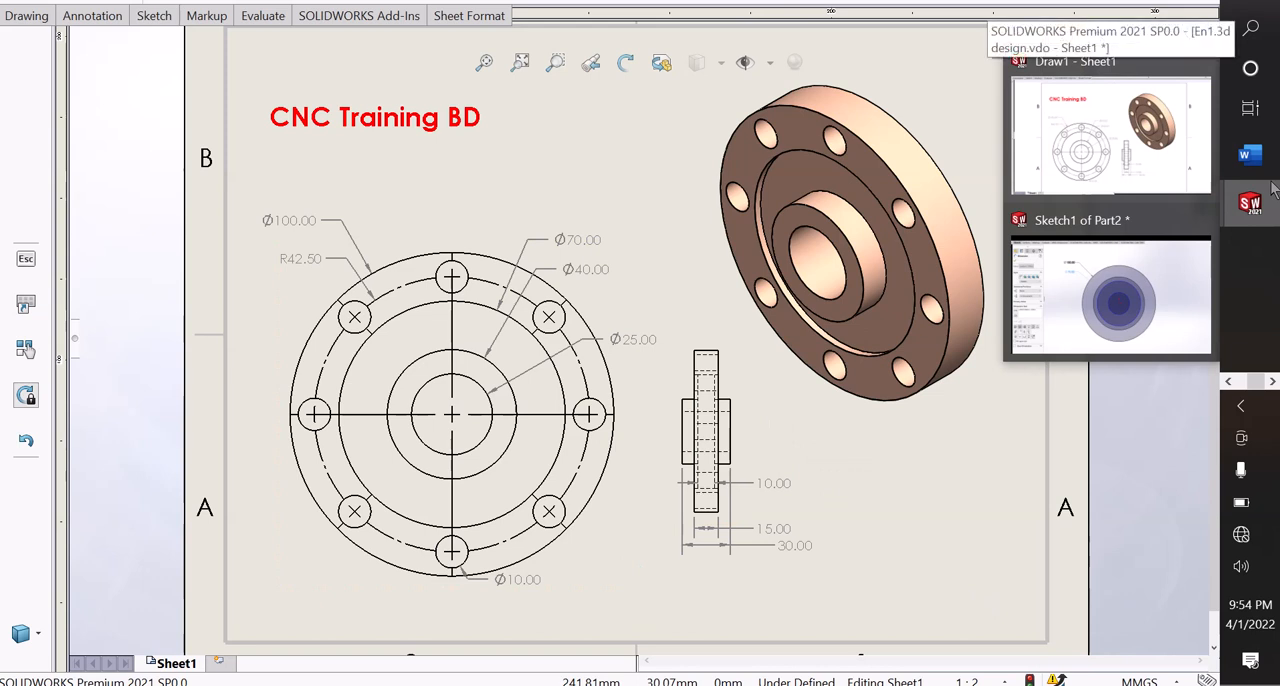
{"action": "left_click", "coordinate": [1111, 242]}
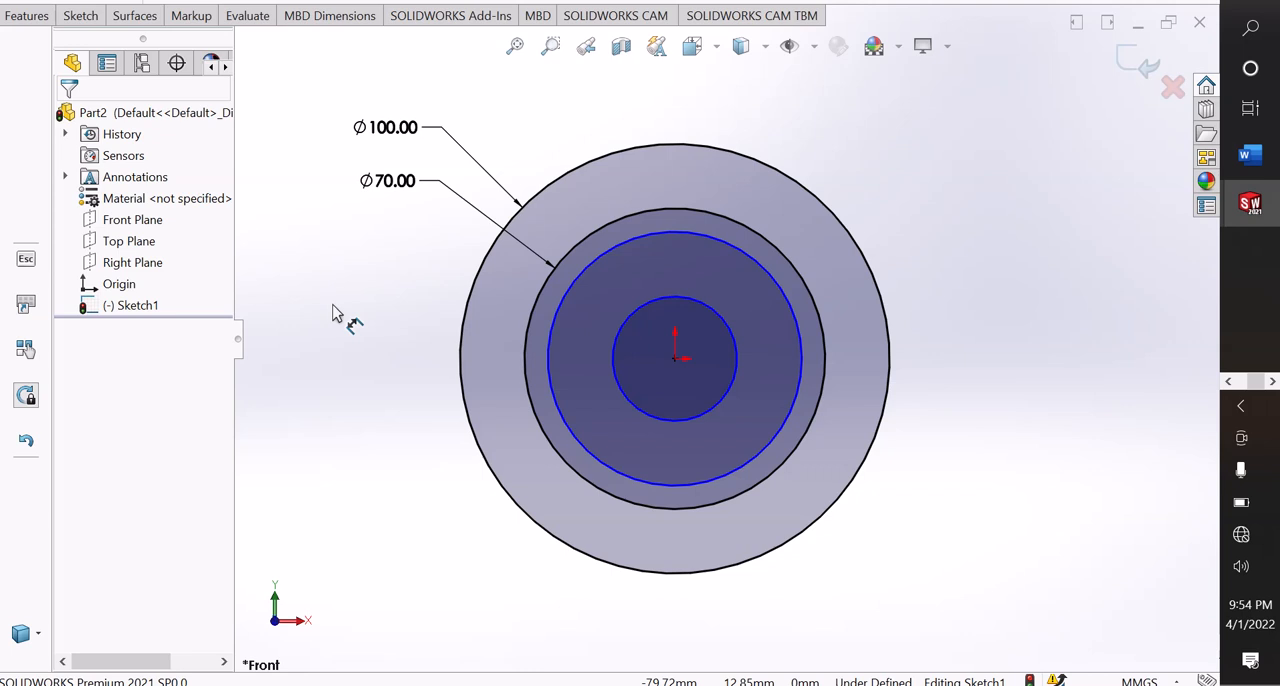
{"action": "left_click", "coordinate": [550, 363]}
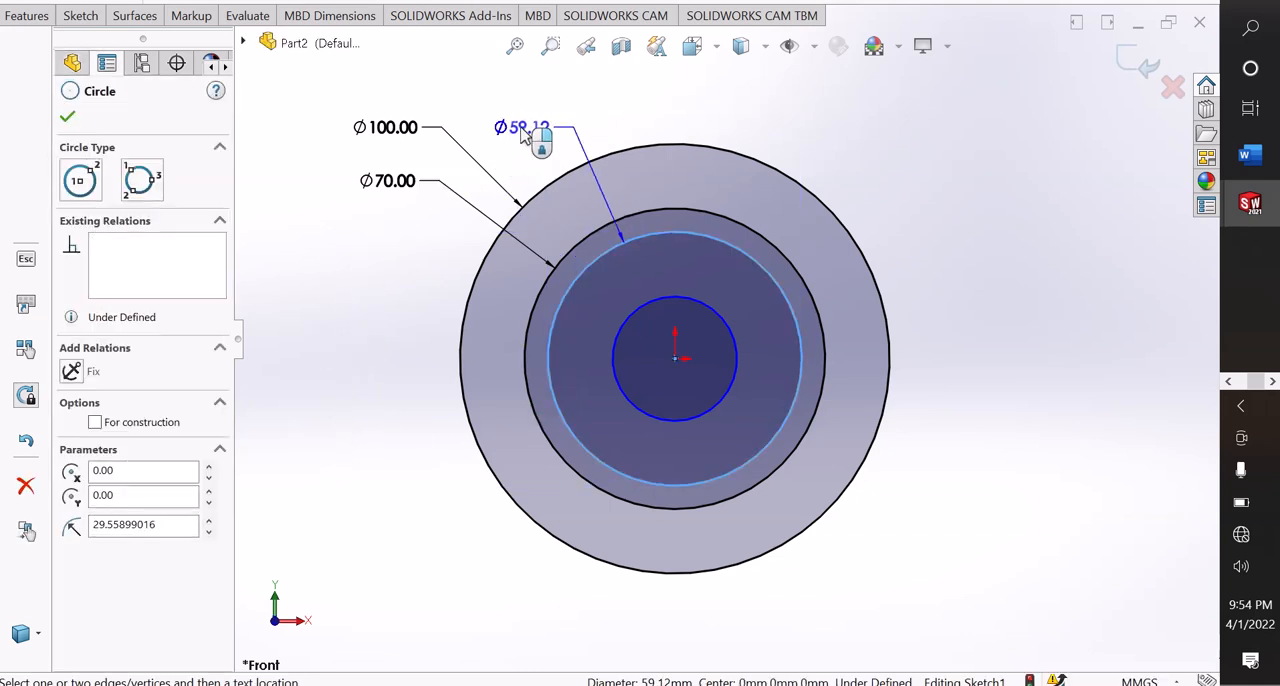
{"action": "left_click", "coordinate": [522, 135]}
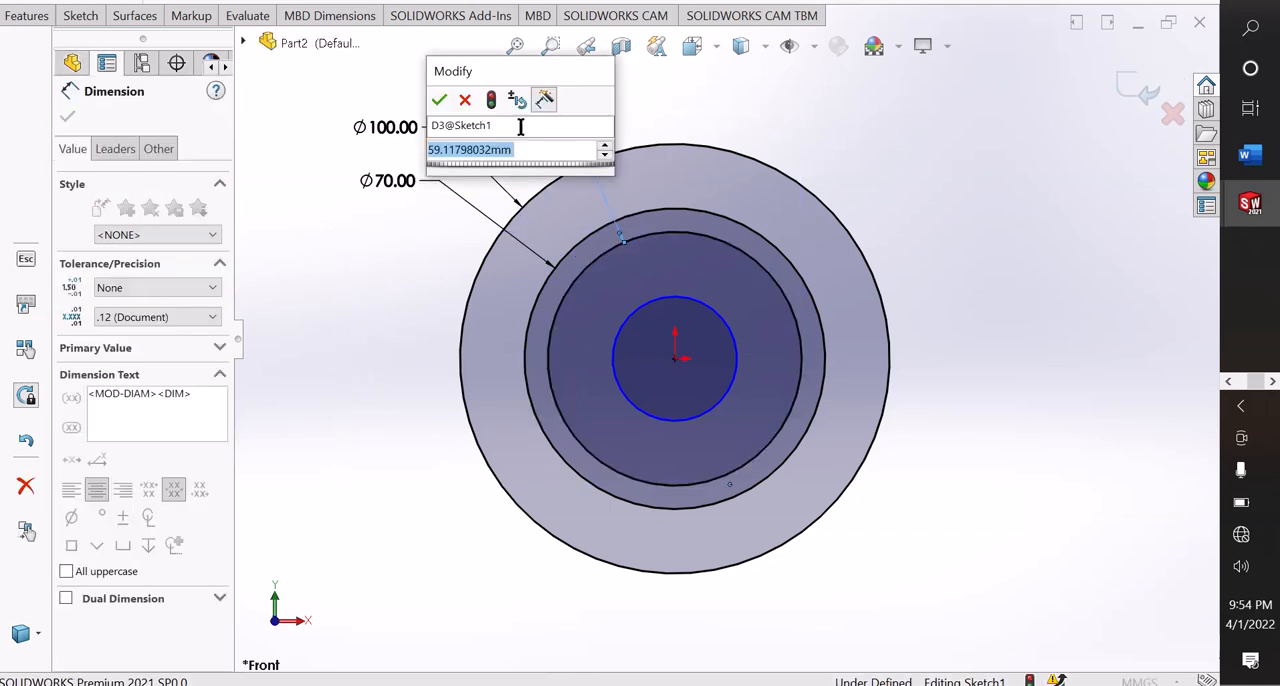
{"action": "type", "text": "40"}
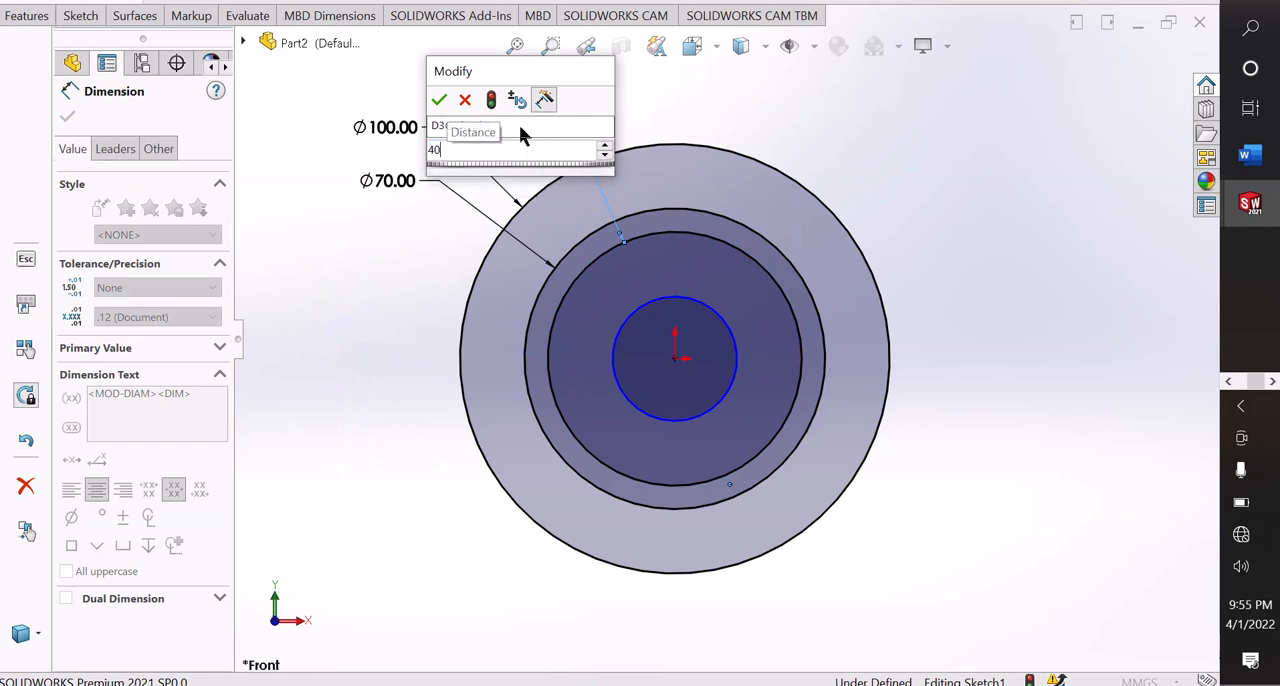
{"action": "key", "text": "Return"}
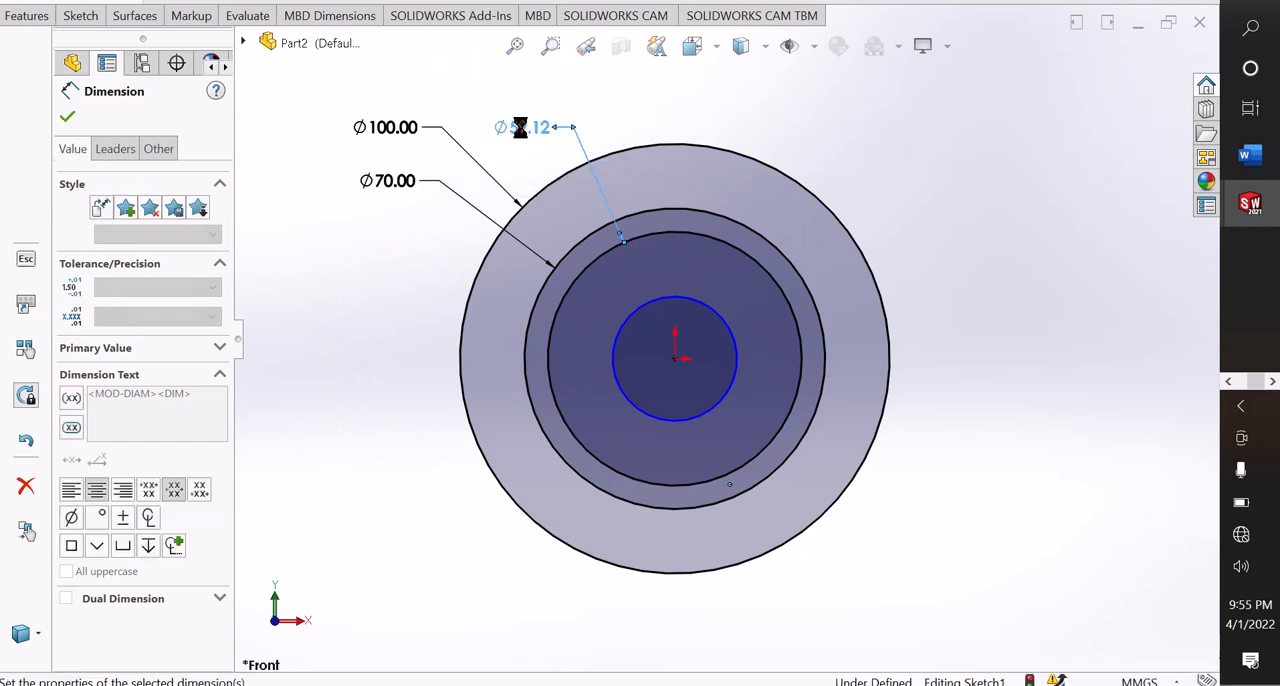
{"action": "key", "text": "Escape"}
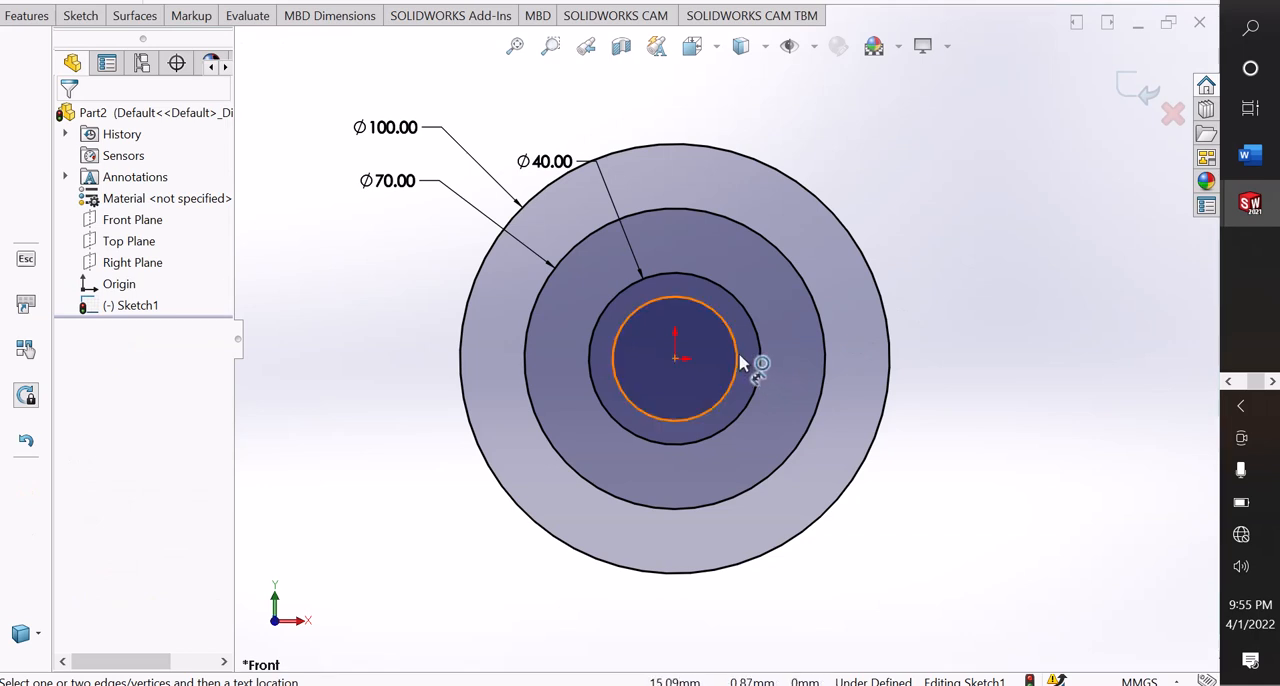
Dimension the innermost circle with a diameter of 25 mm, placing the dimension outside the outer circle.
{"action": "left_click", "coordinate": [751, 363]}
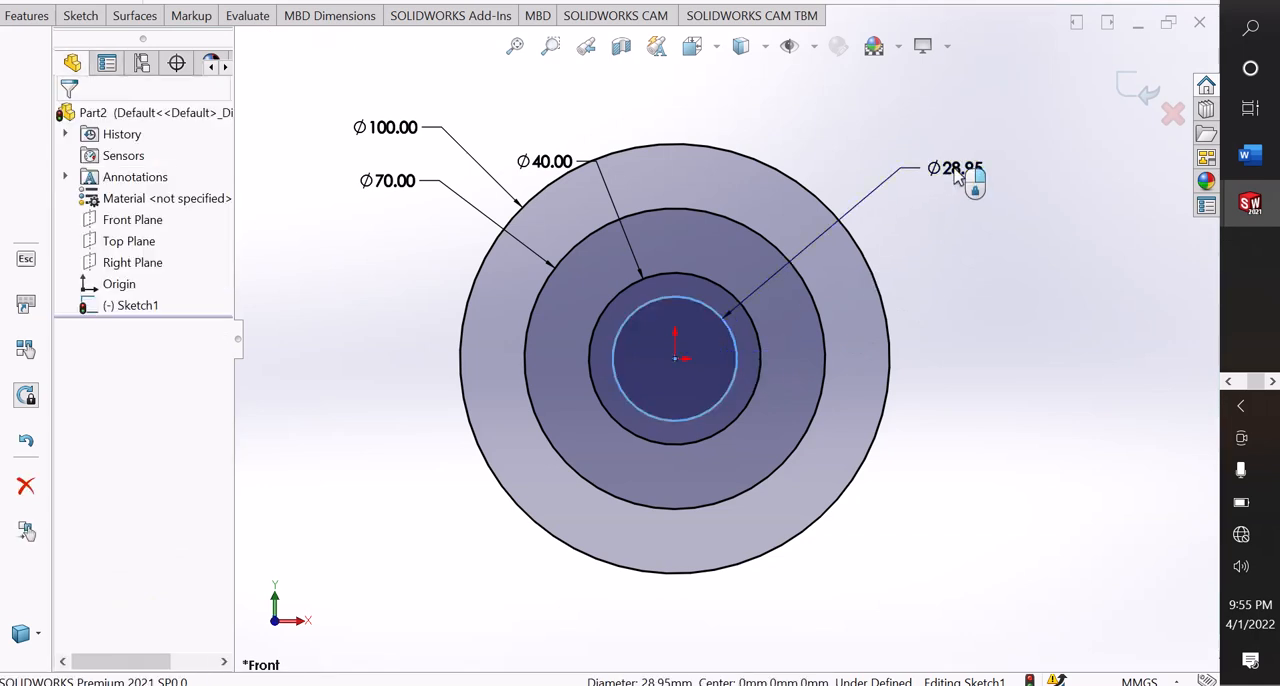
{"action": "left_click", "coordinate": [957, 175]}
{"action": "type", "text": "2"}
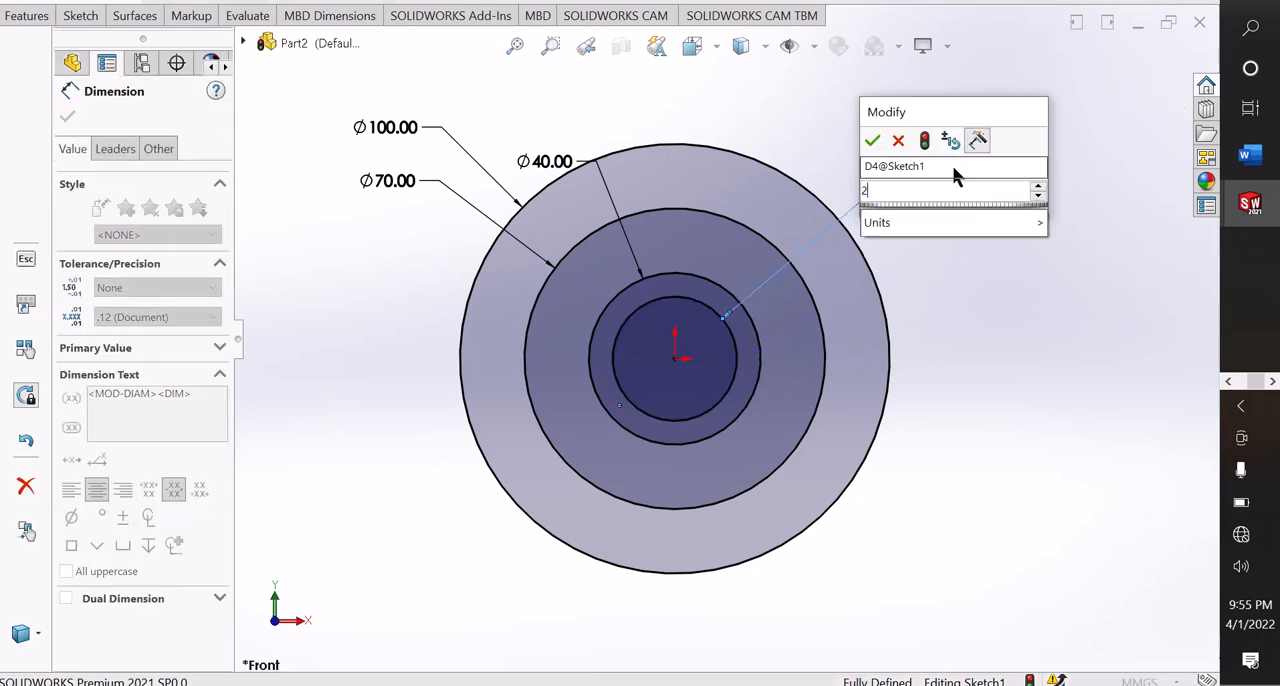
{"action": "type", "text": "5"}
{"action": "key", "text": "Return"}
{"action": "key", "text": "Escape"}
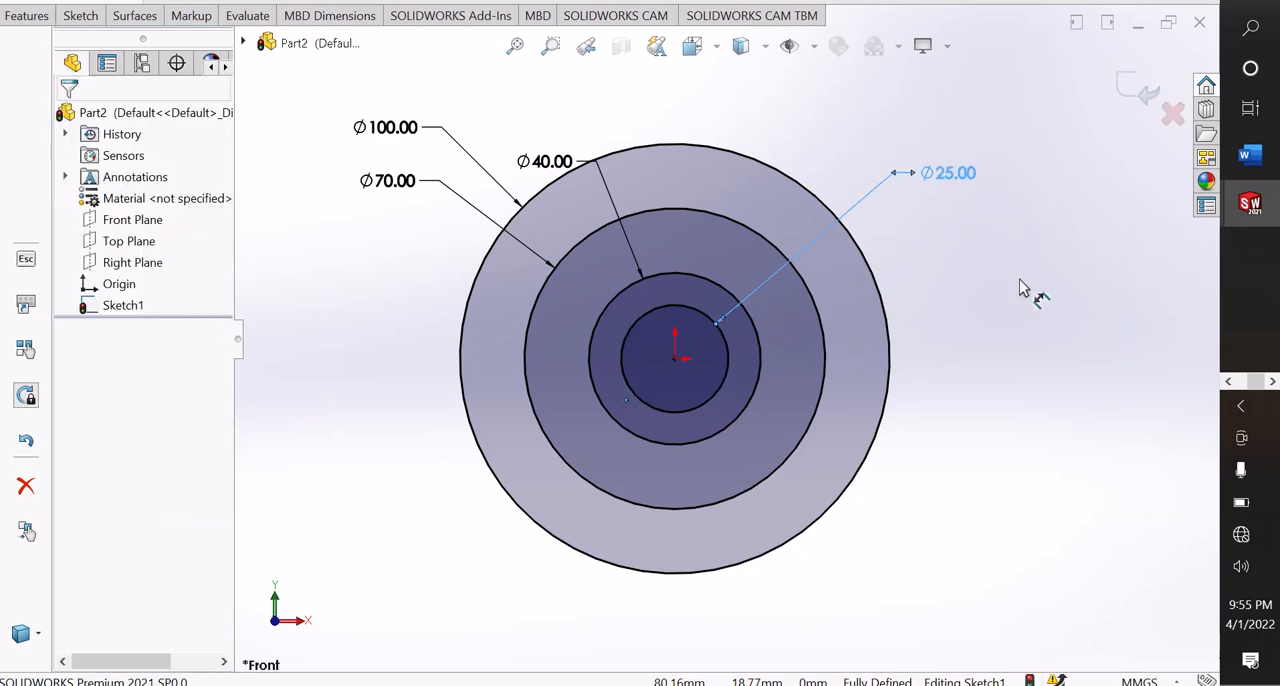
{"action": "right_click", "coordinate": [968, 242]}
{"action": "left_click", "coordinate": [1020, 302]}
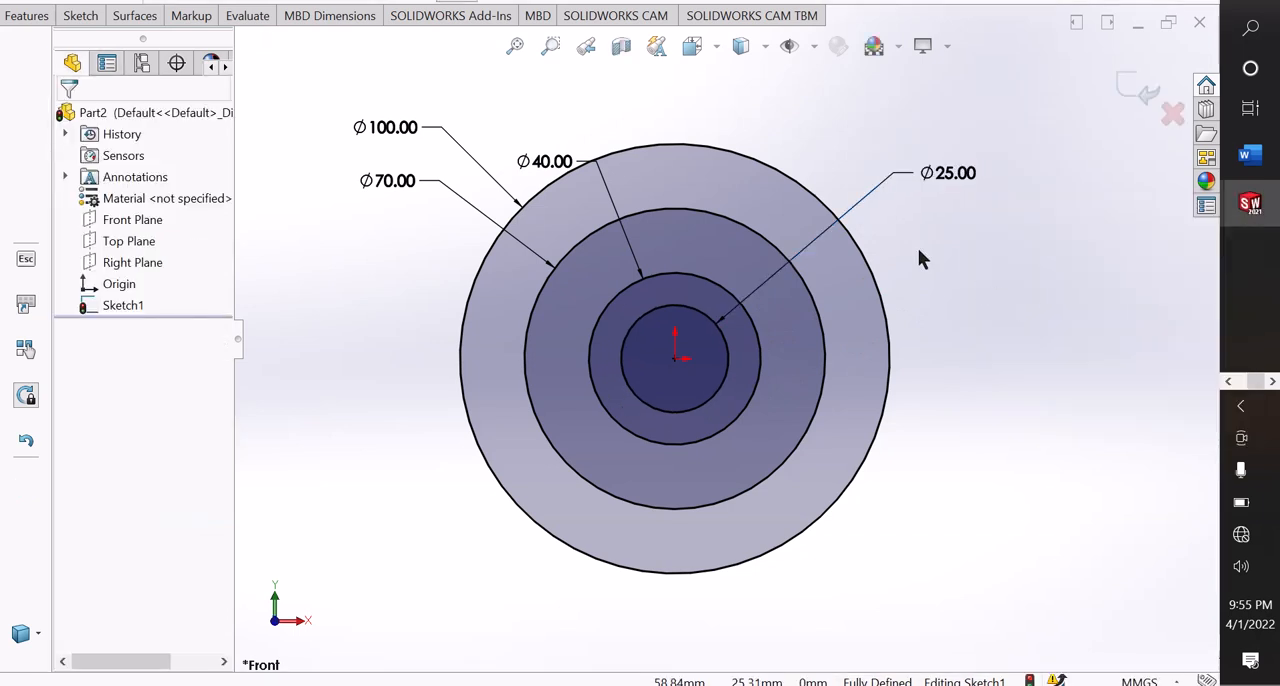
Move the 40 mm diameter dimension outside the outermost circle, beside the 100 mm dimension.
{"action": "scroll", "coordinate": [705, 111], "scroll_direction": "up", "scroll_amount": 1}
{"action": "scroll", "coordinate": [708, 124], "scroll_direction": "down", "scroll_amount": 1}
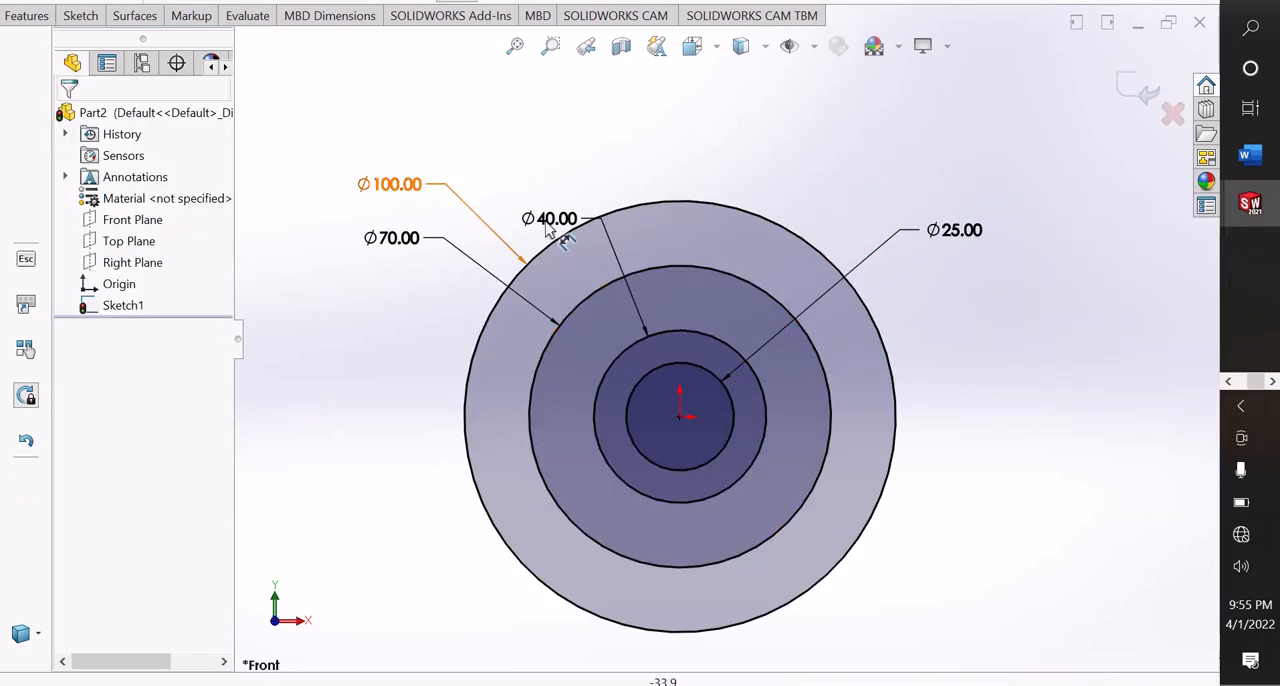
{"action": "left_click_drag", "start_coordinate": [551, 218], "coordinate": [516, 181]}
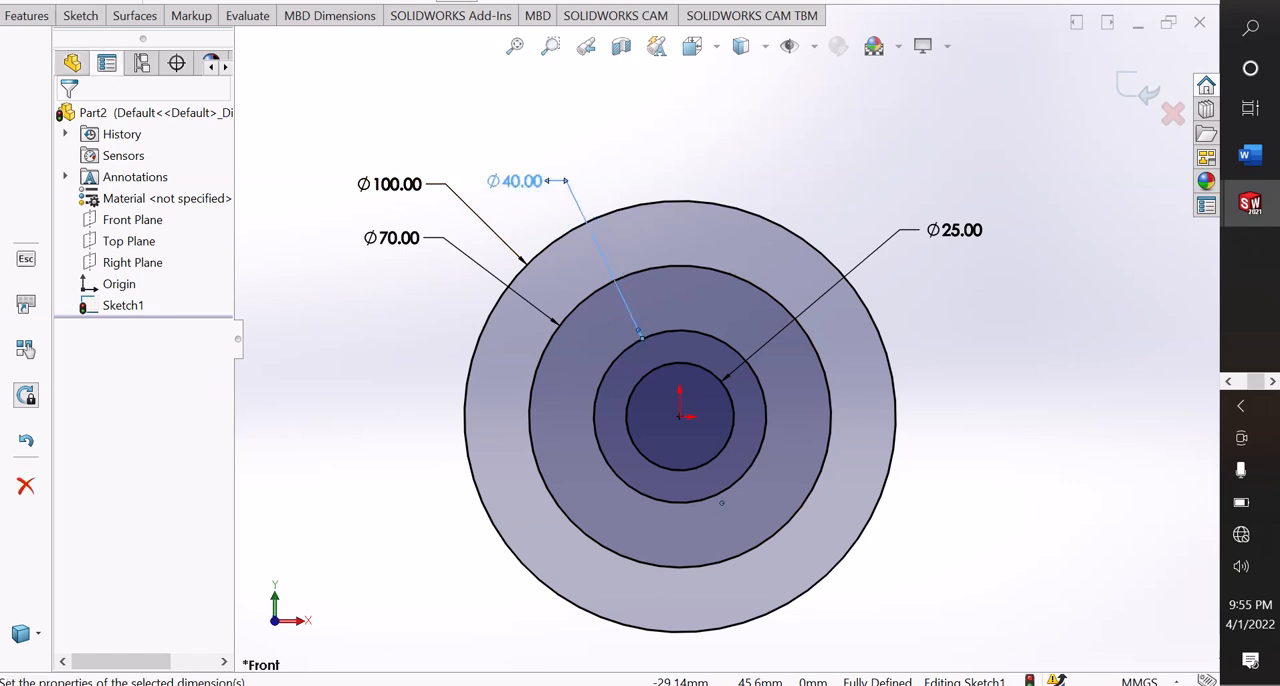
{"action": "left_click", "coordinate": [344, 378]}
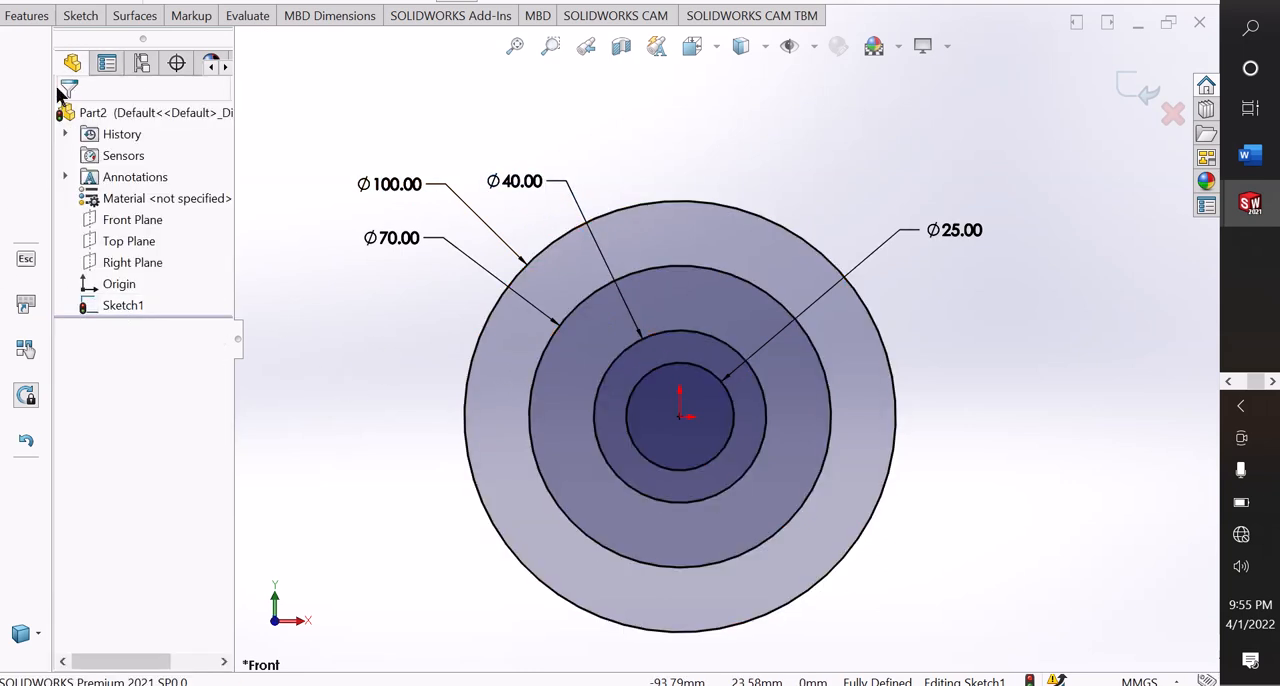
Start a Boss-Extrude of the ring between the 100 mm and 70 mm circles with a blind depth of 15 cm.
{"action": "left_click", "coordinate": [28, 20]}
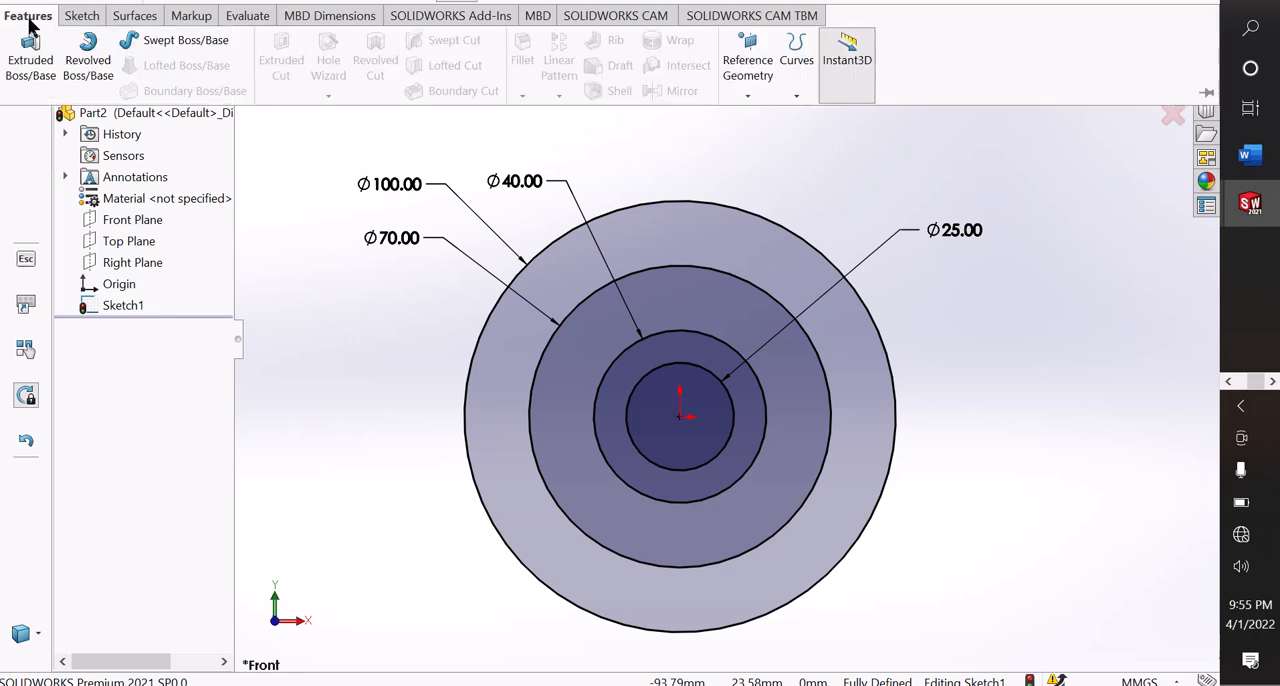
{"action": "left_click", "coordinate": [30, 70]}
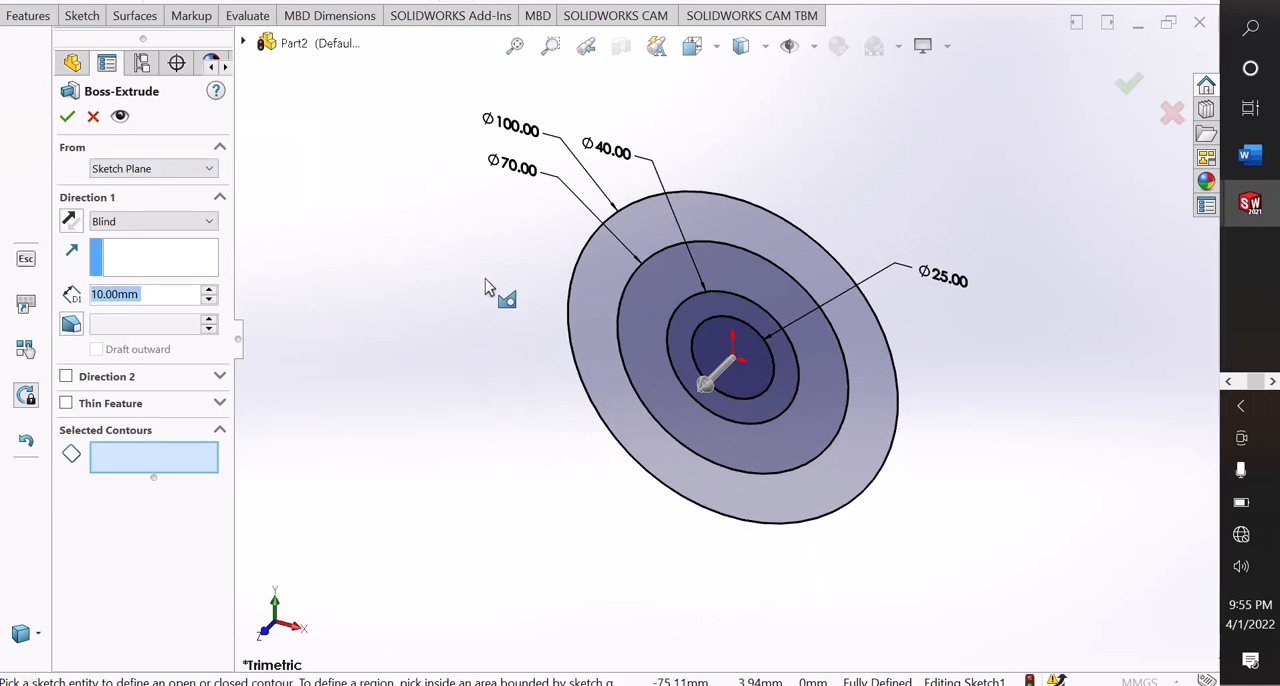
{"action": "left_click", "coordinate": [593, 292]}
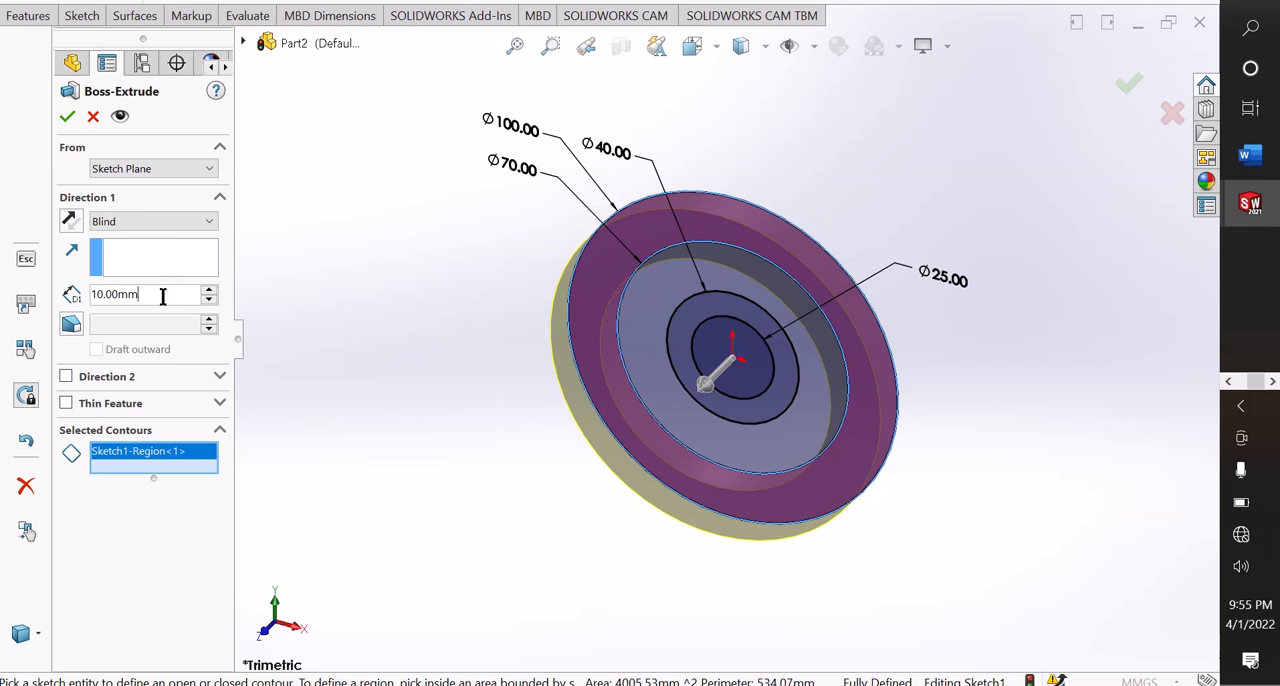
{"action": "left_click_drag", "start_coordinate": [162, 296], "coordinate": [66, 294]}
{"action": "type", "text": "15"}
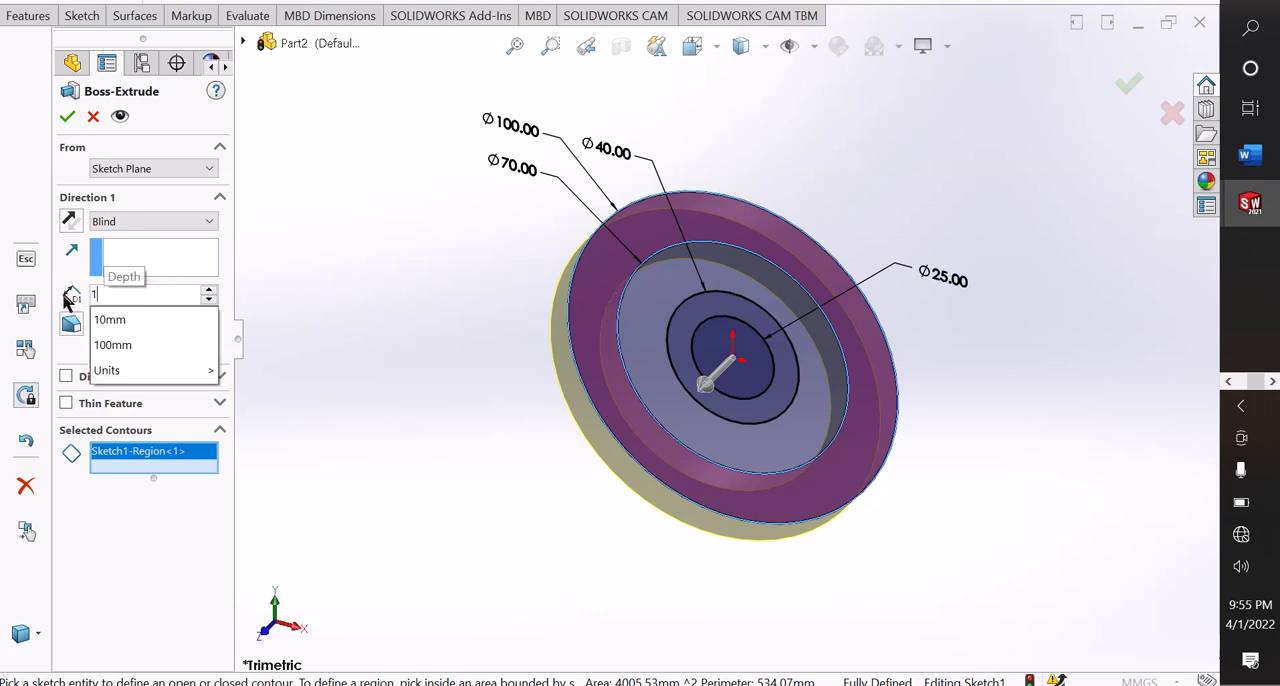
{"action": "mouse_move", "coordinate": [147, 320]}
{"action": "left_click", "coordinate": [250, 357]}
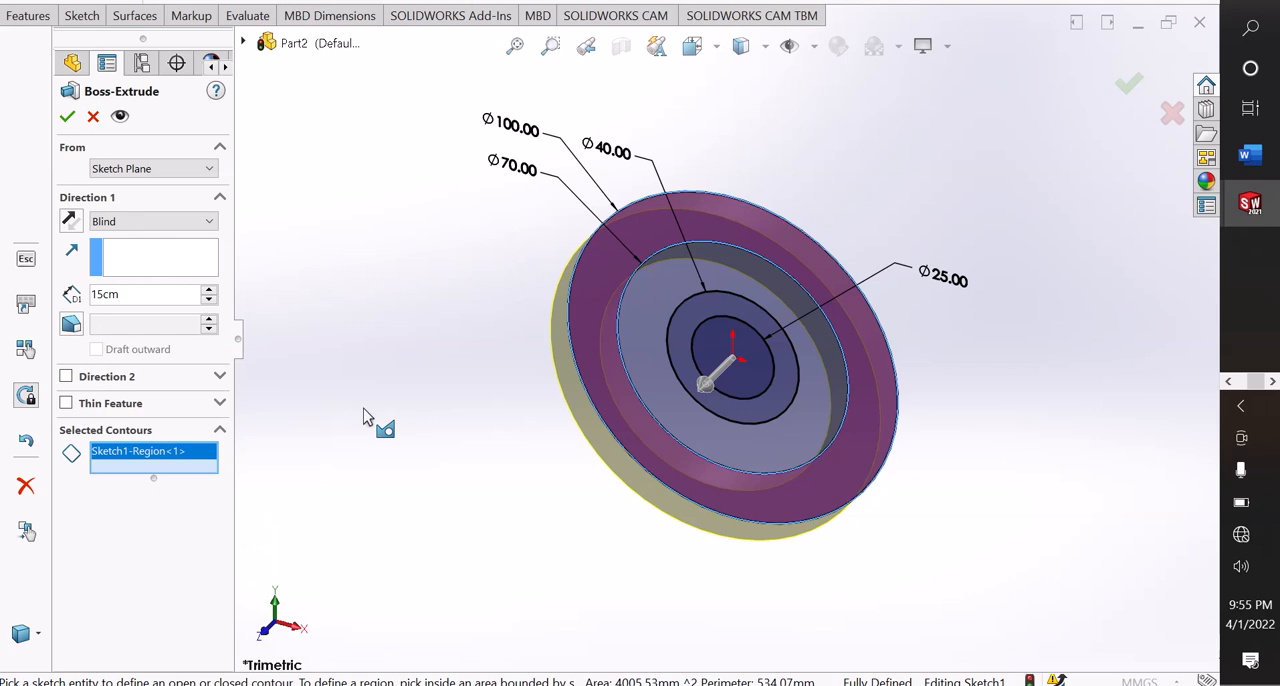
{"action": "left_click", "coordinate": [362, 378]}
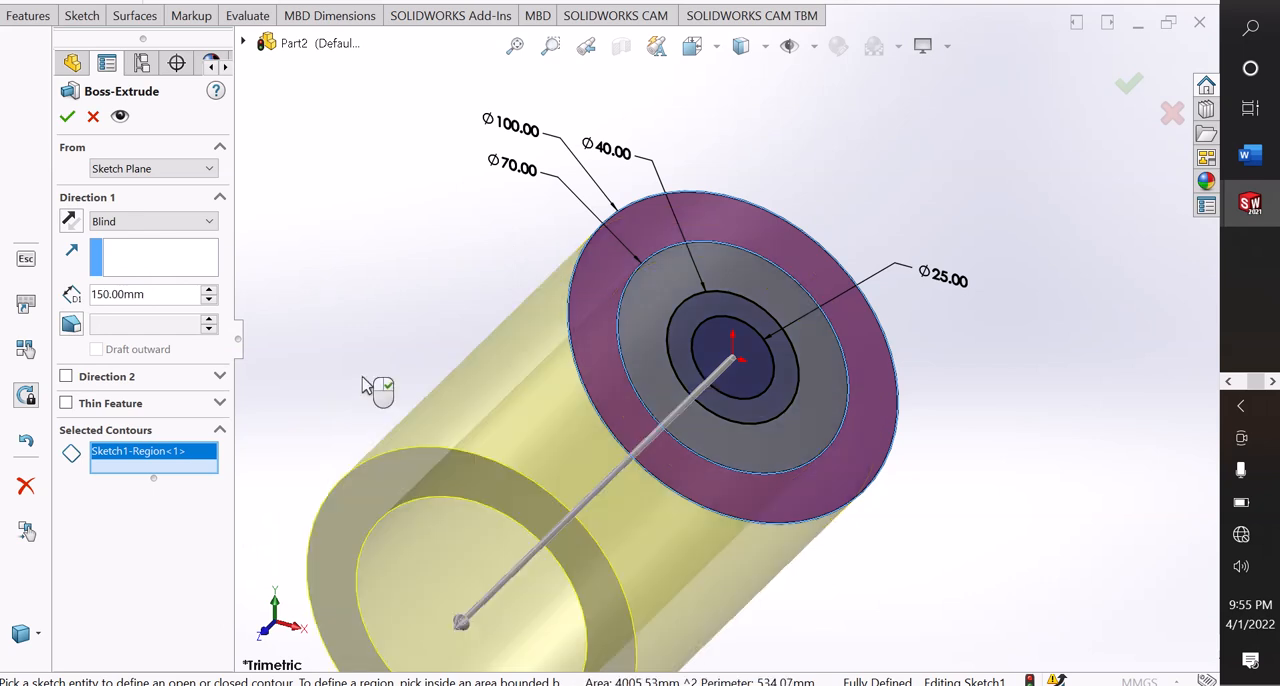
Set the outer ring's extrusion depth to 15 mm with a Mid Plane end condition and finish the feature.
{"action": "double_click", "coordinate": [150, 293]}
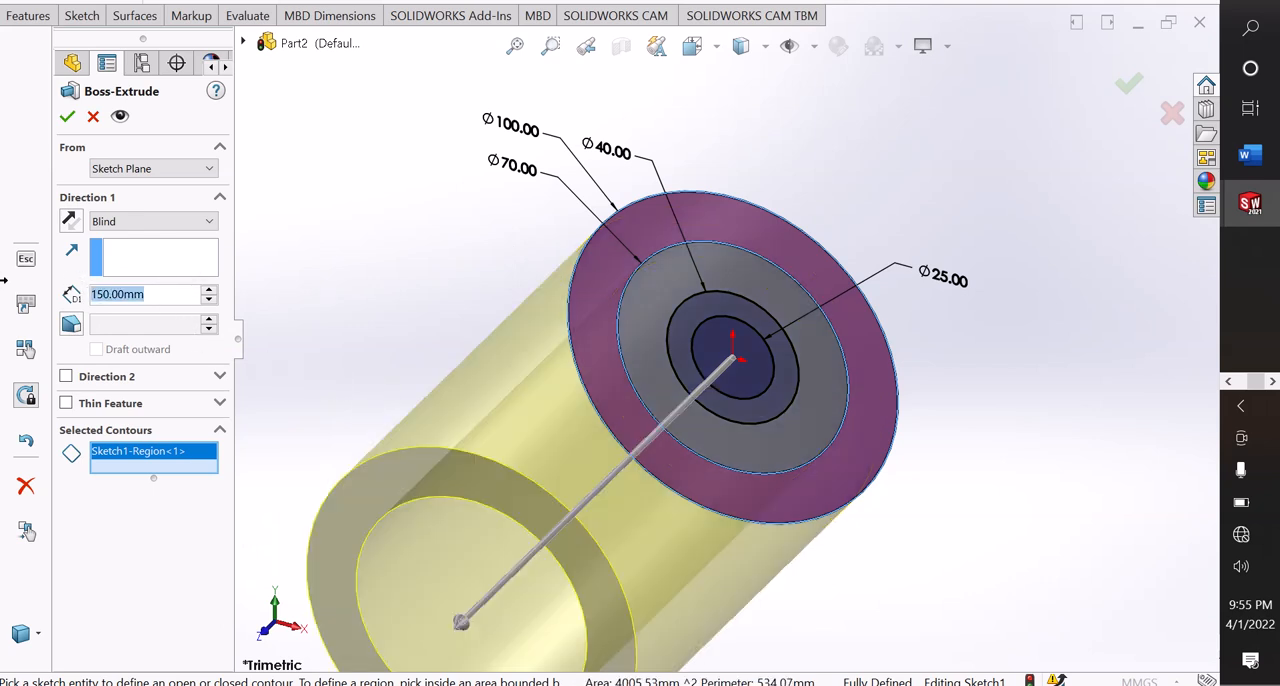
{"action": "key", "text": "BackSpace"}
{"action": "type", "text": "15"}
{"action": "left_click", "coordinate": [475, 224]}
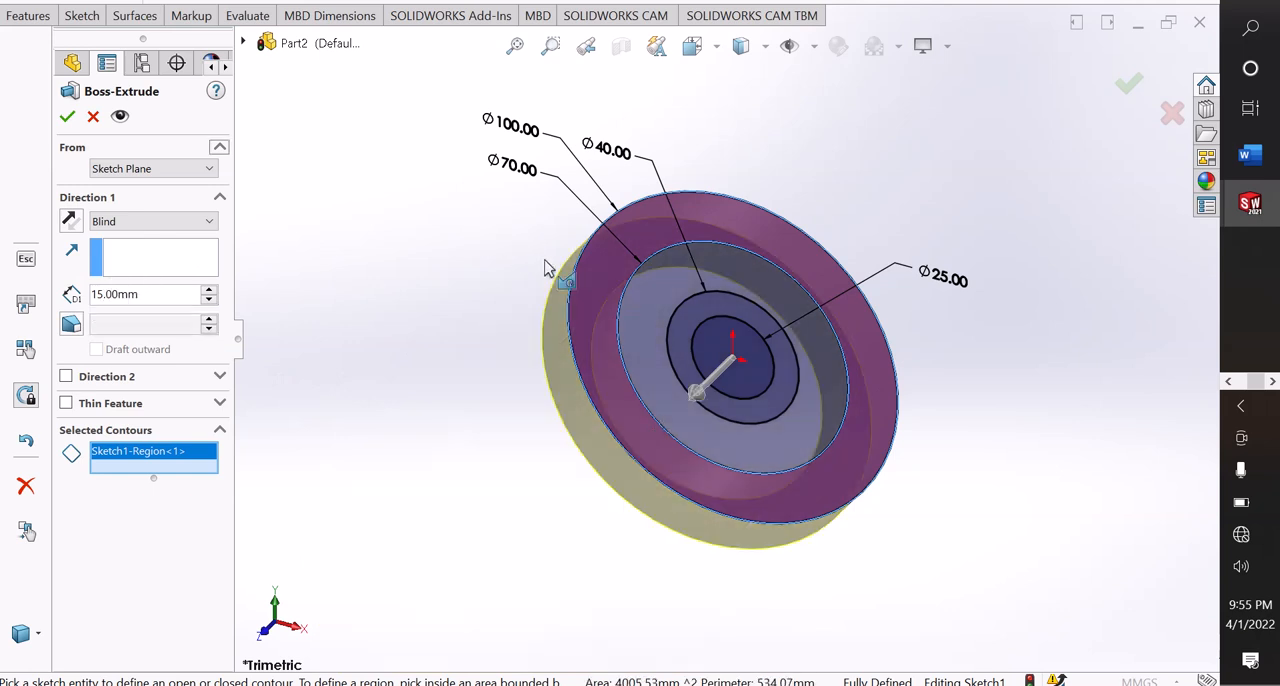
{"action": "left_click", "coordinate": [150, 221]}
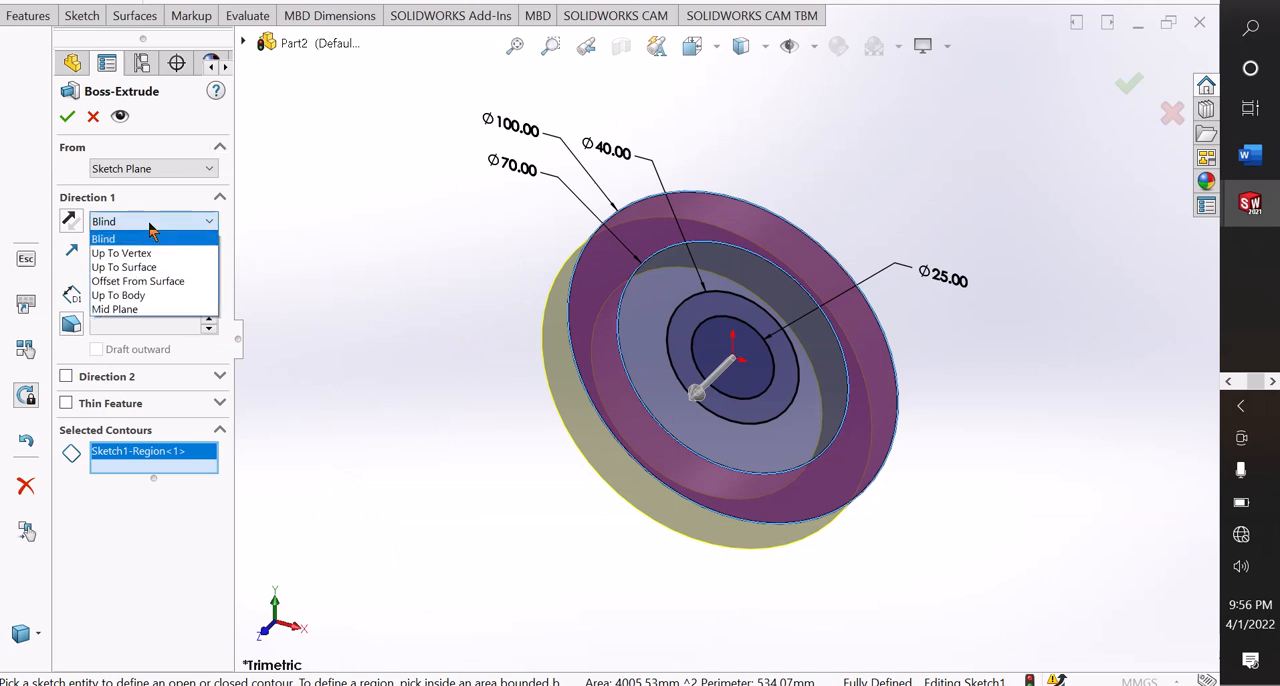
{"action": "left_click", "coordinate": [134, 310]}
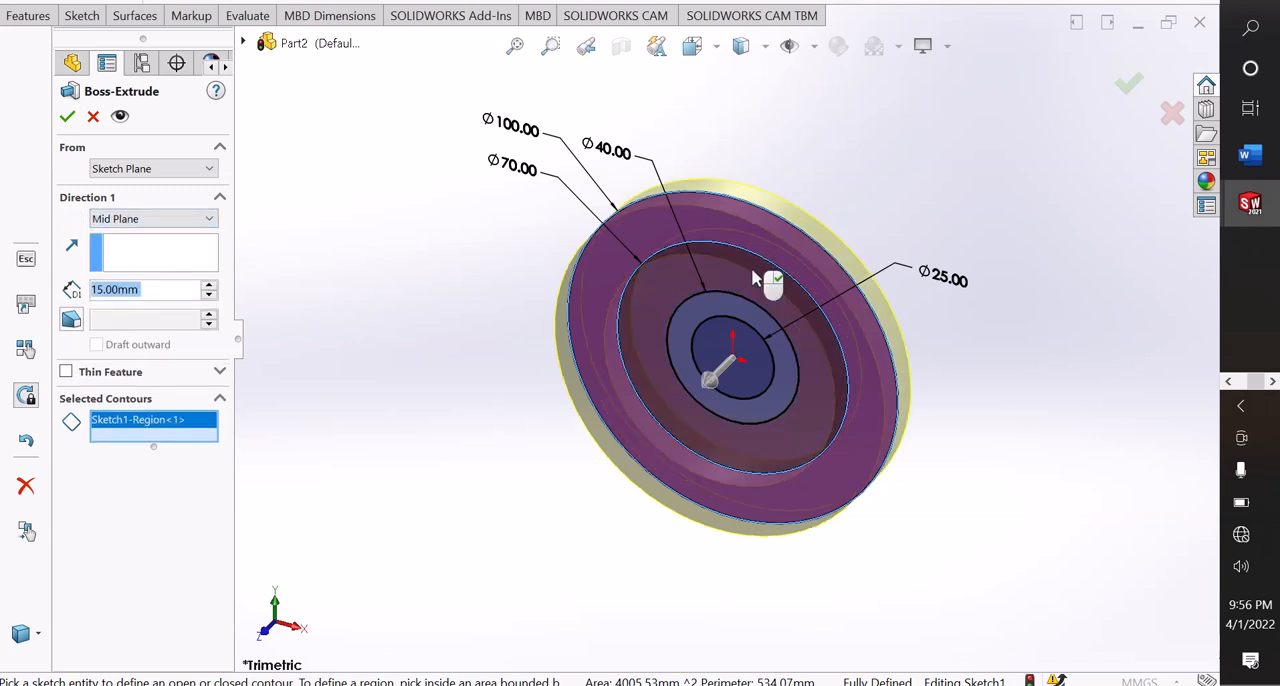
{"action": "left_click", "coordinate": [67, 119]}
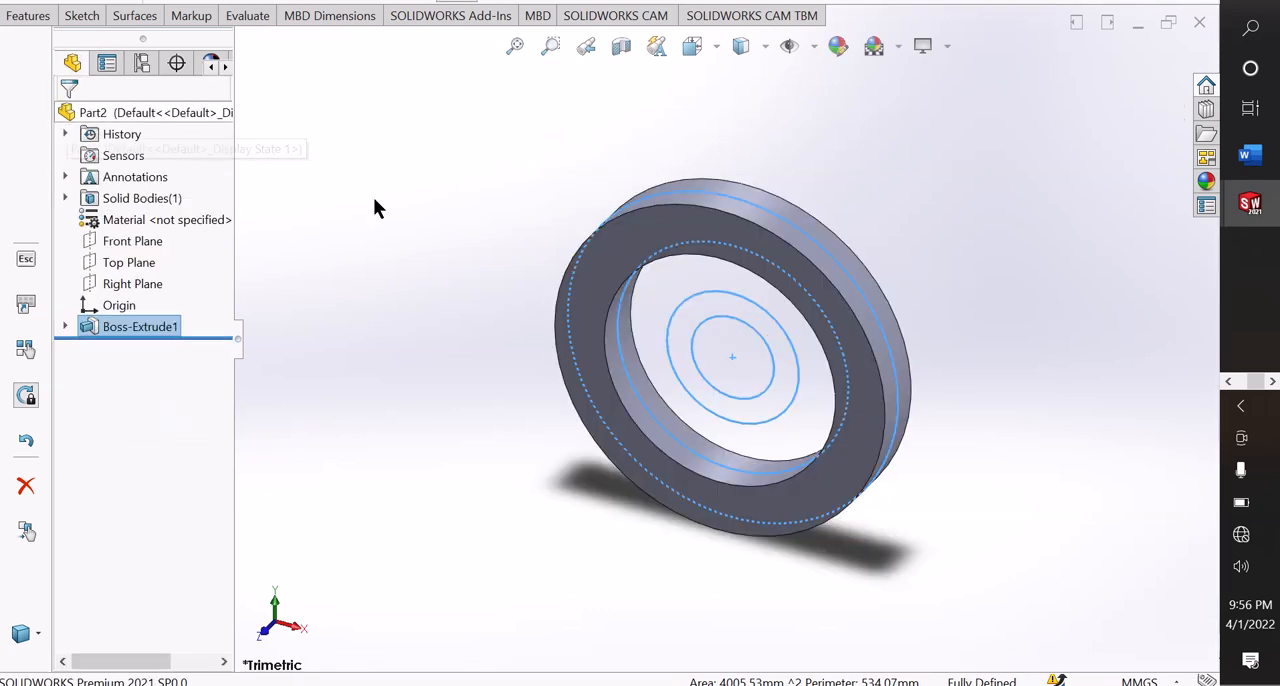
Start a second Boss-Extrude from Sketch1, adding the region between the 70 mm and 40 mm circles as a contour.
{"action": "middle_click_drag", "start_coordinate": [468, 406], "coordinate": [580, 494]}
{"action": "middle_click_drag", "start_coordinate": [582, 448], "coordinate": [751, 323]}
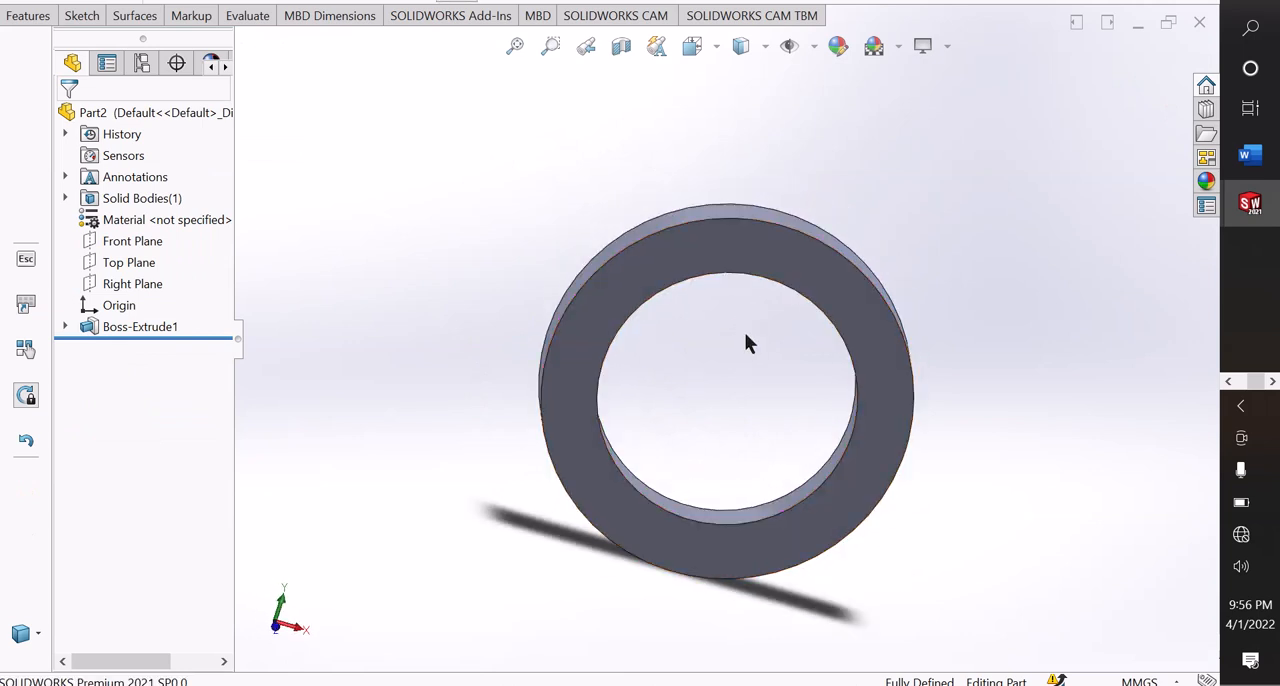
{"action": "left_click", "coordinate": [30, 16]}
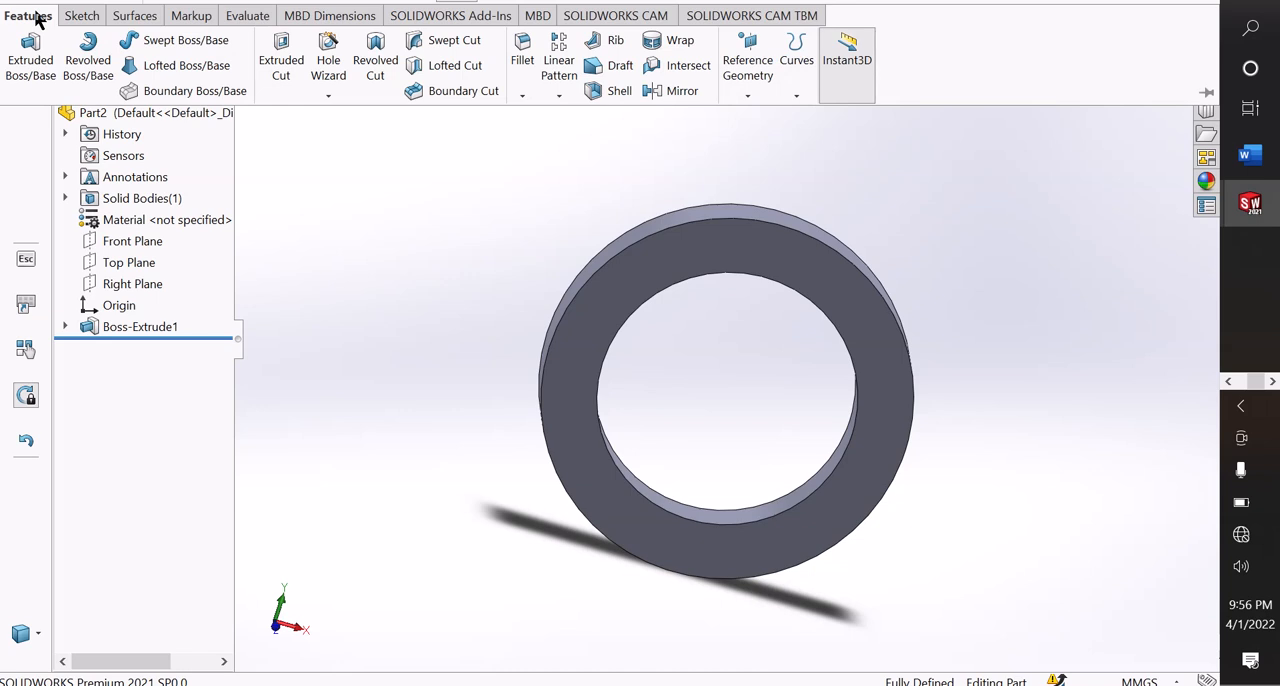
{"action": "left_click", "coordinate": [28, 60]}
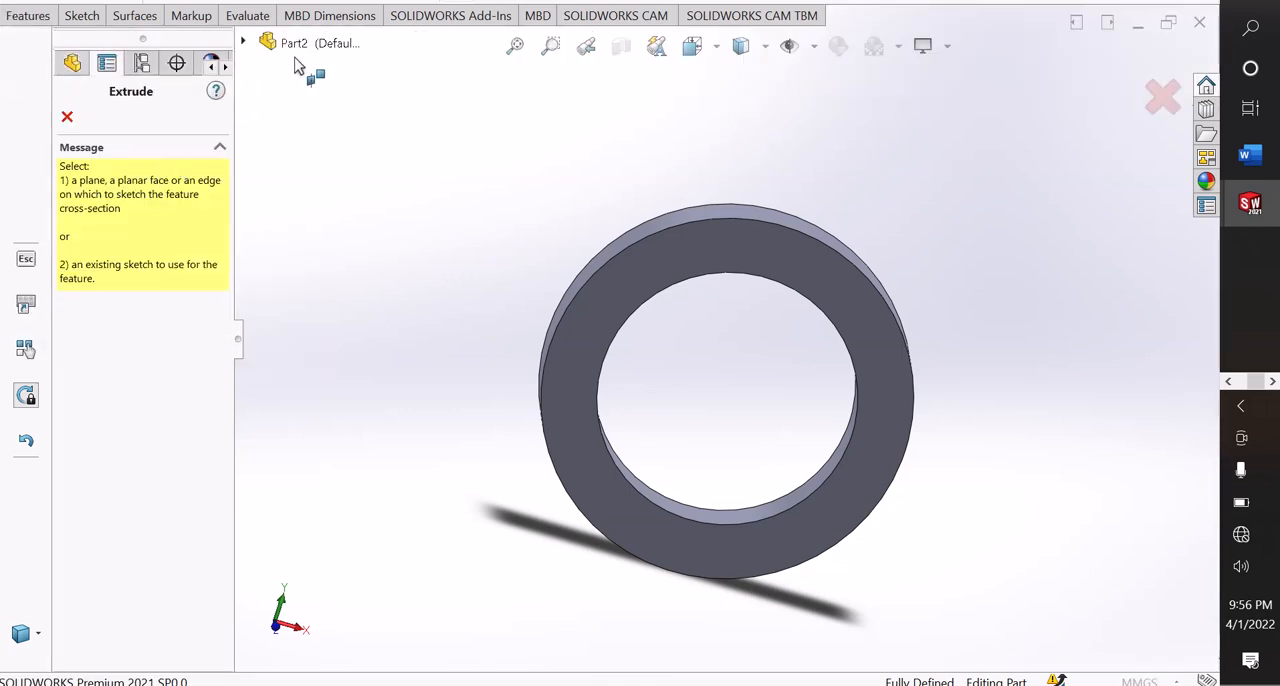
{"action": "left_click", "coordinate": [245, 42]}
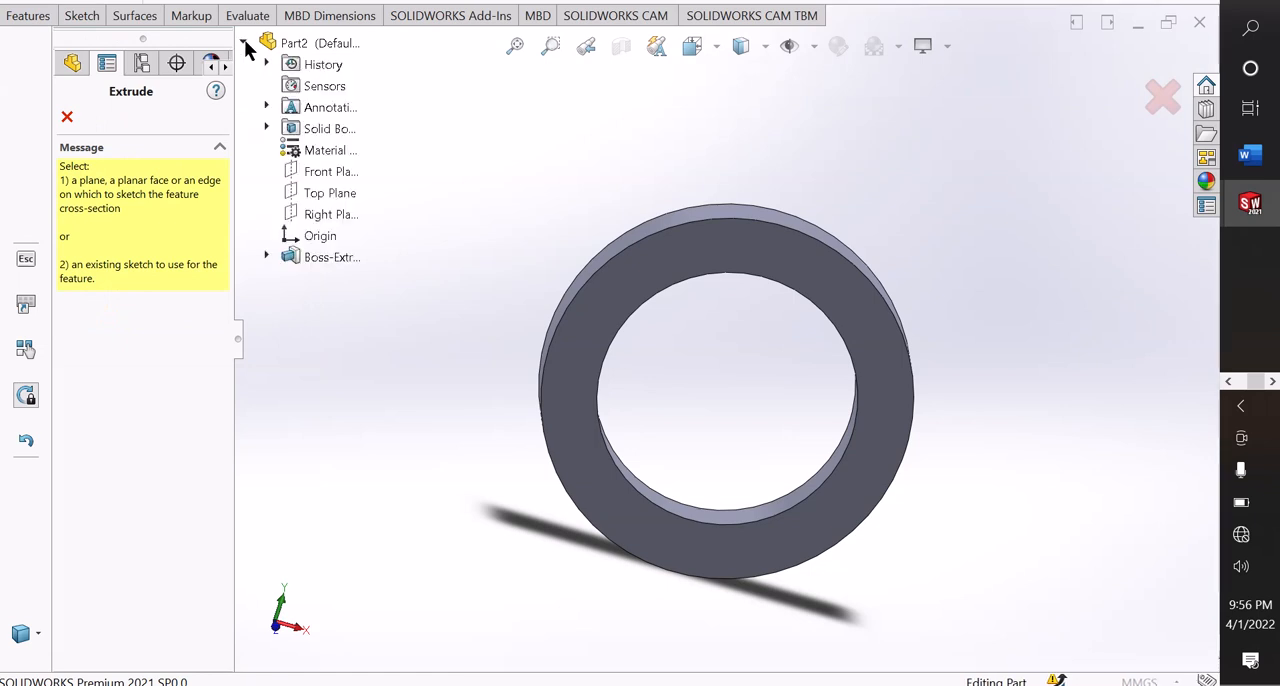
{"action": "left_click", "coordinate": [264, 254]}
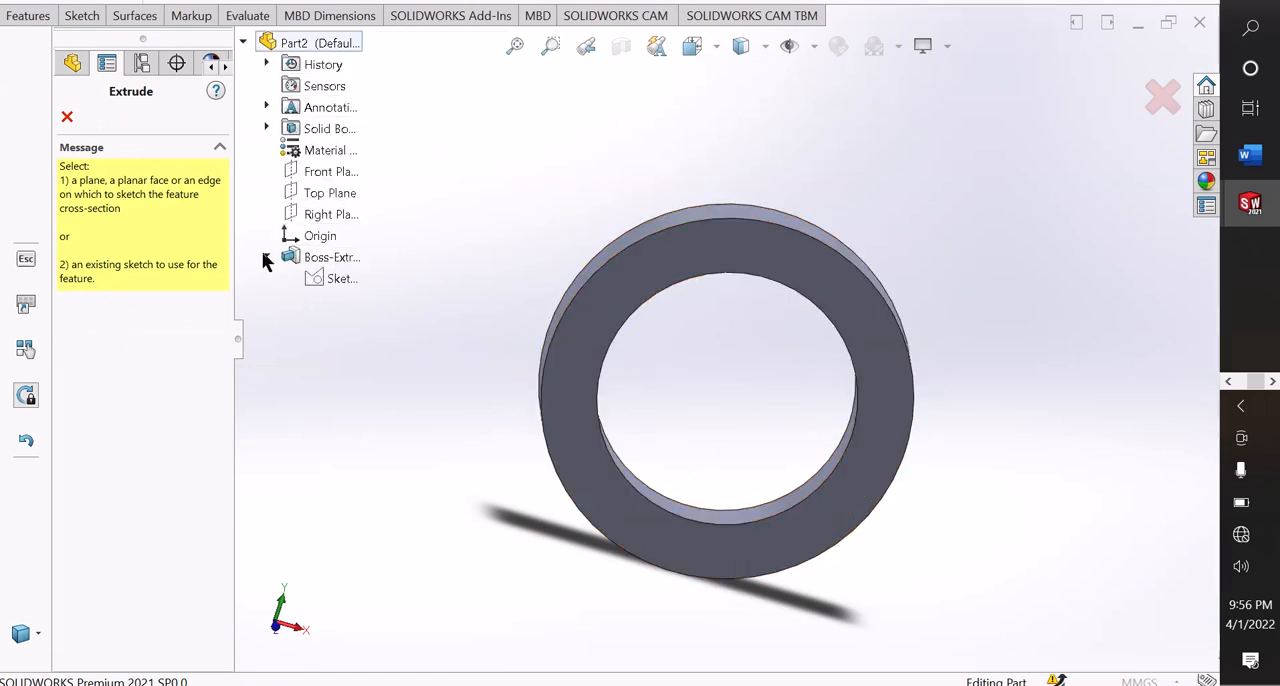
{"action": "left_click", "coordinate": [345, 280]}
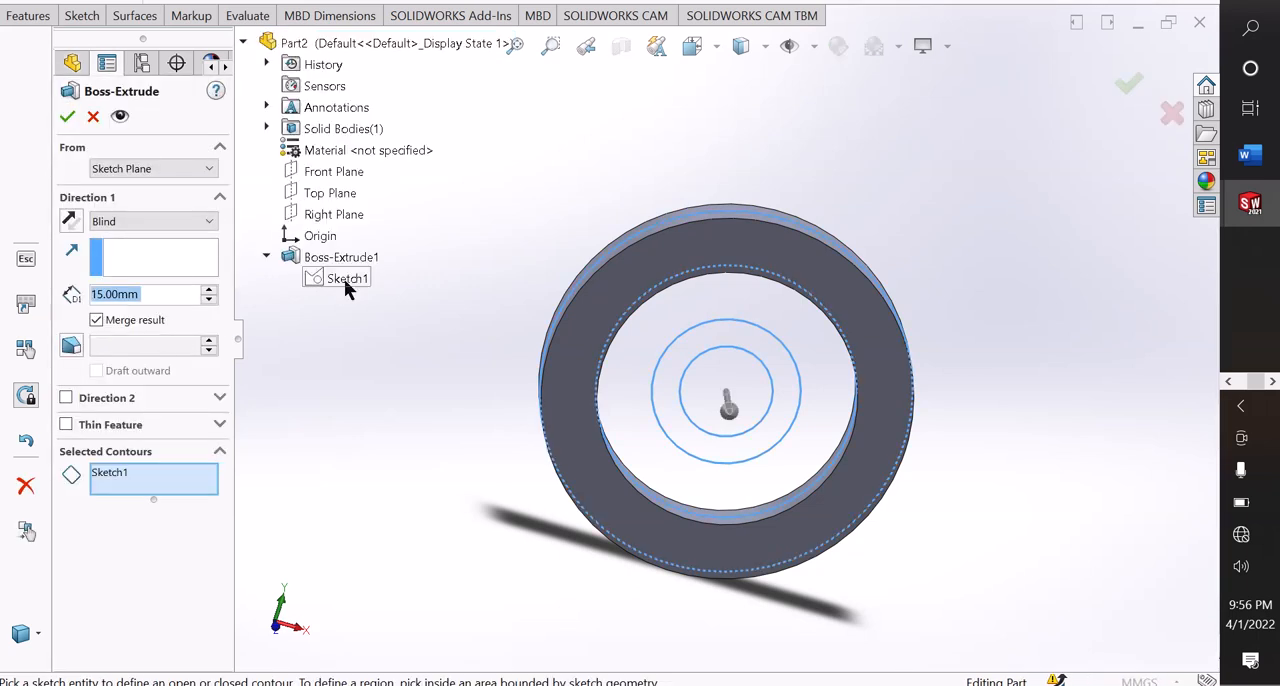
{"action": "left_click", "coordinate": [616, 393]}
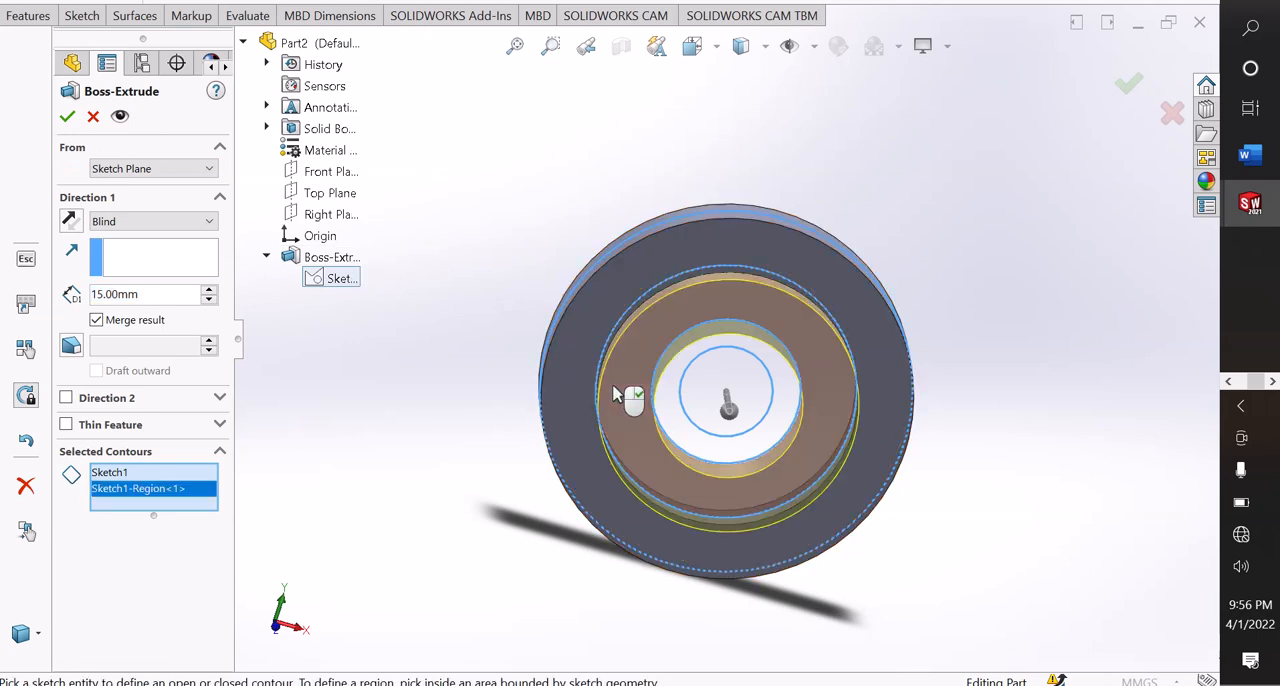
Set the second extrusion's end condition to Mid Plane and its depth to 10 mm.
{"action": "left_click", "coordinate": [130, 217]}
{"action": "left_click", "coordinate": [116, 330]}
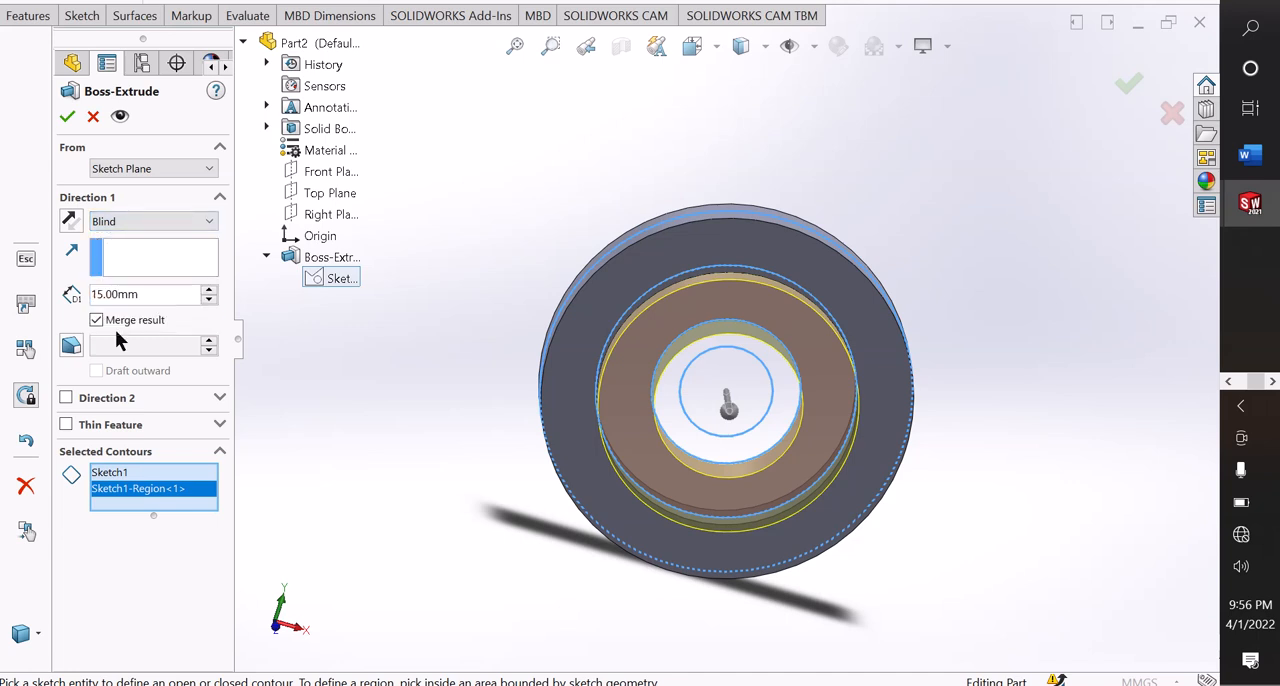
{"action": "left_click", "coordinate": [116, 222]}
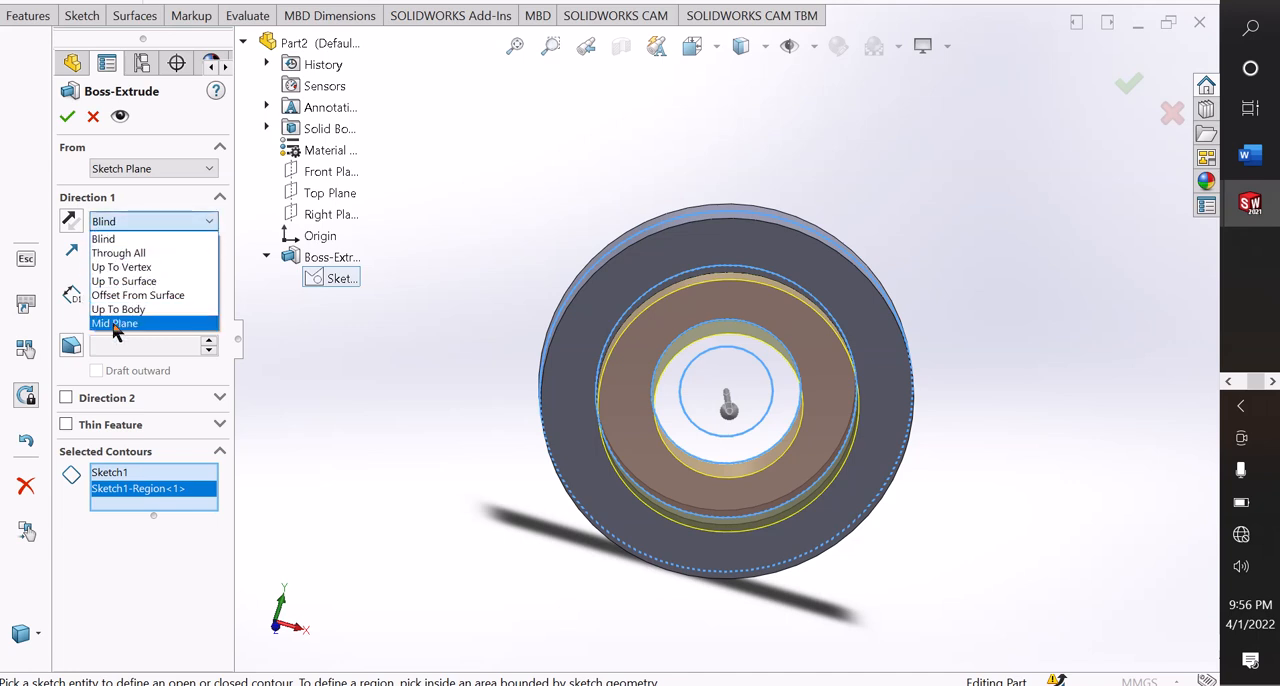
{"action": "left_click", "coordinate": [114, 327]}
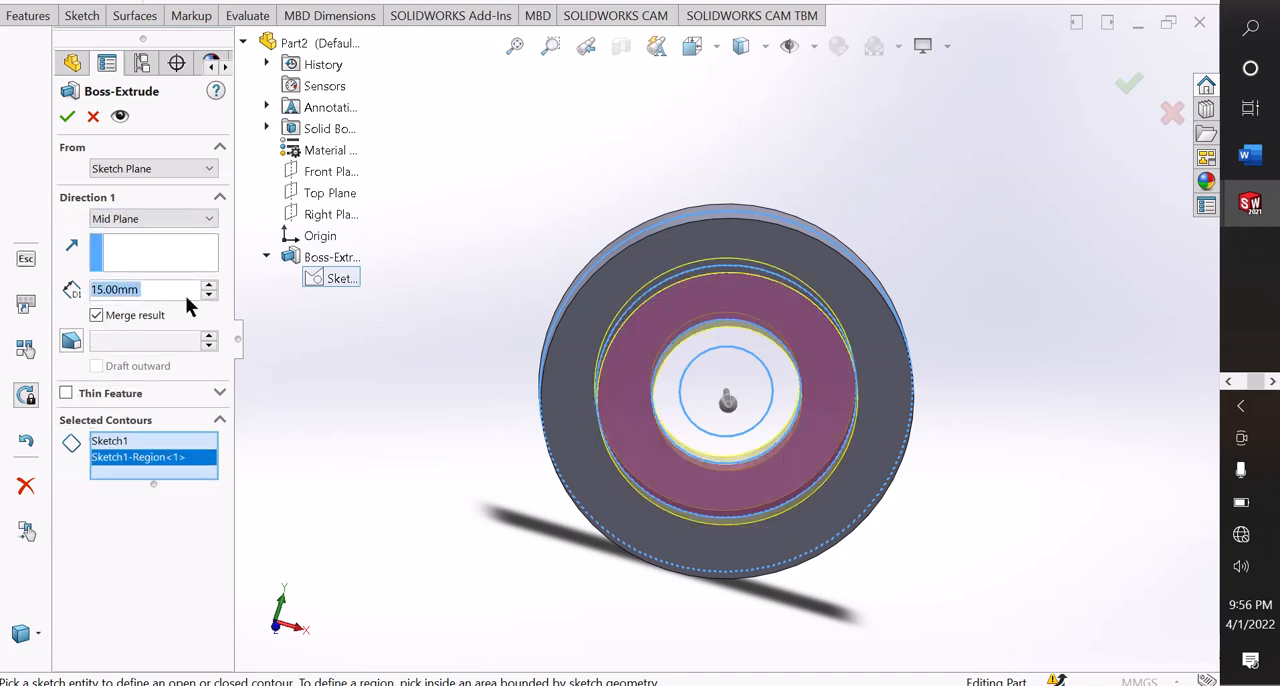
{"action": "type", "text": "10"}
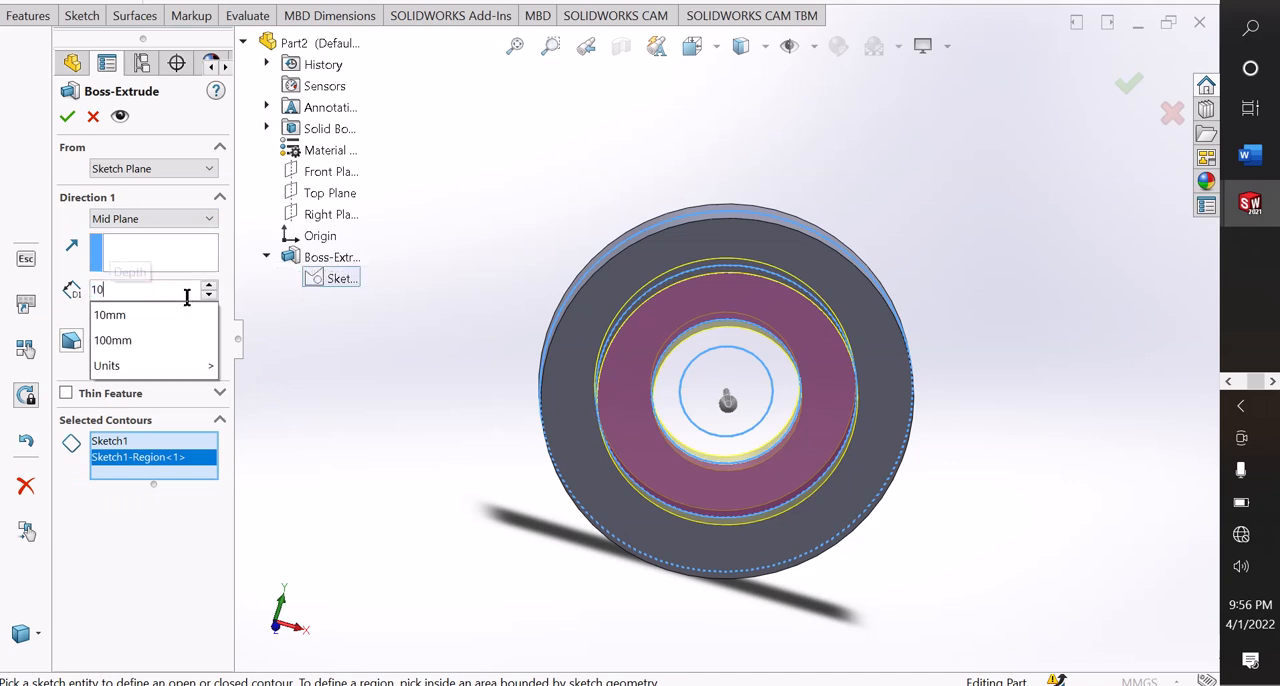
{"action": "key", "text": "Return"}
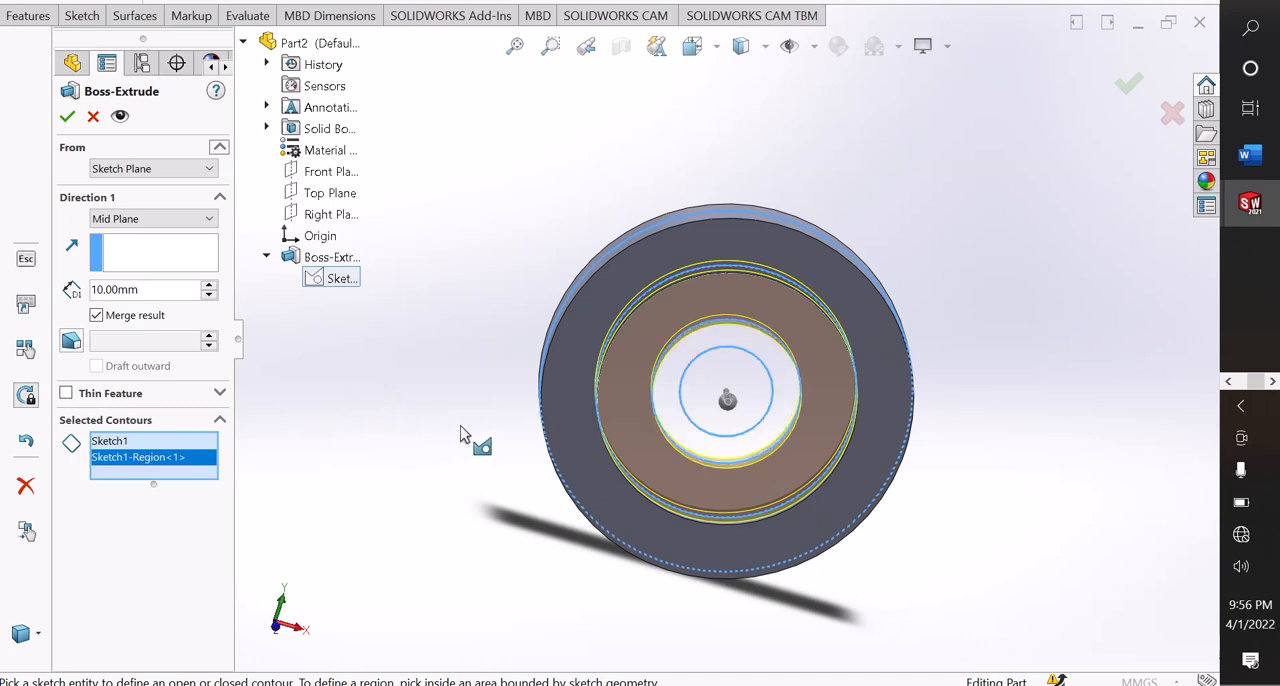
Add the region between the 40 mm and 25 mm circles to the extrusion's contours, with the depth set to 10 mm.
{"action": "scroll", "coordinate": [735, 395], "scroll_direction": "down", "scroll_amount": 2}
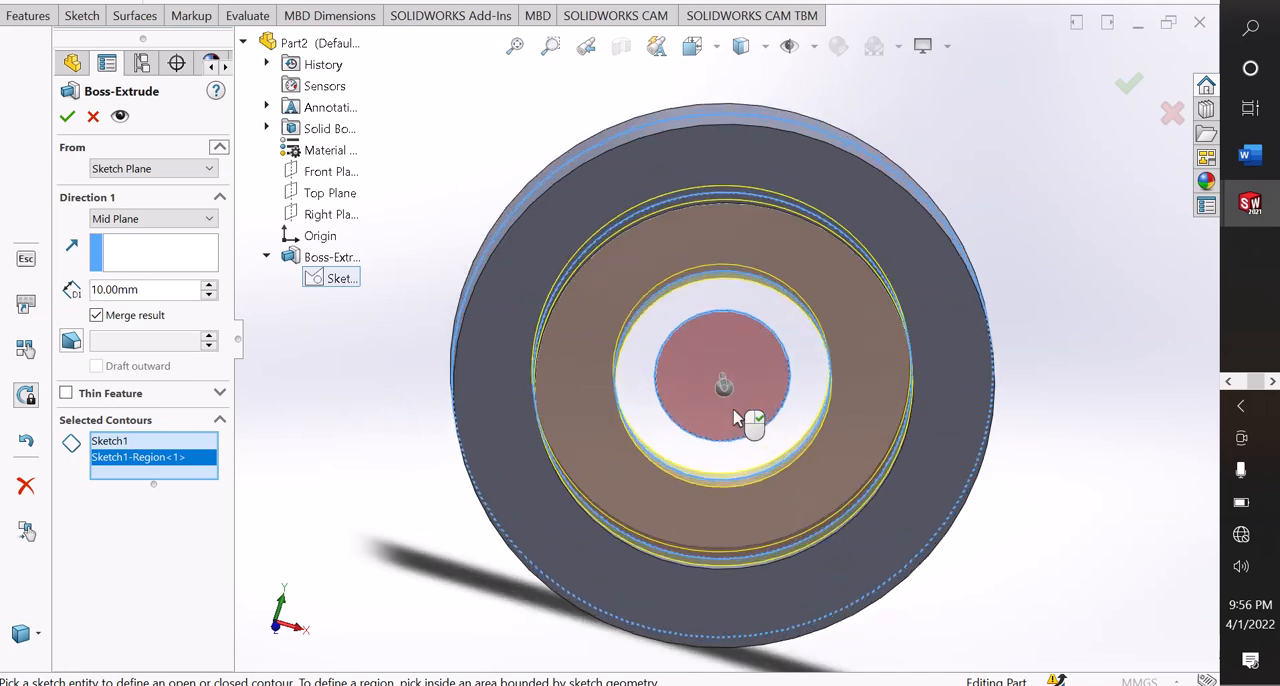
{"action": "left_click", "coordinate": [632, 370]}
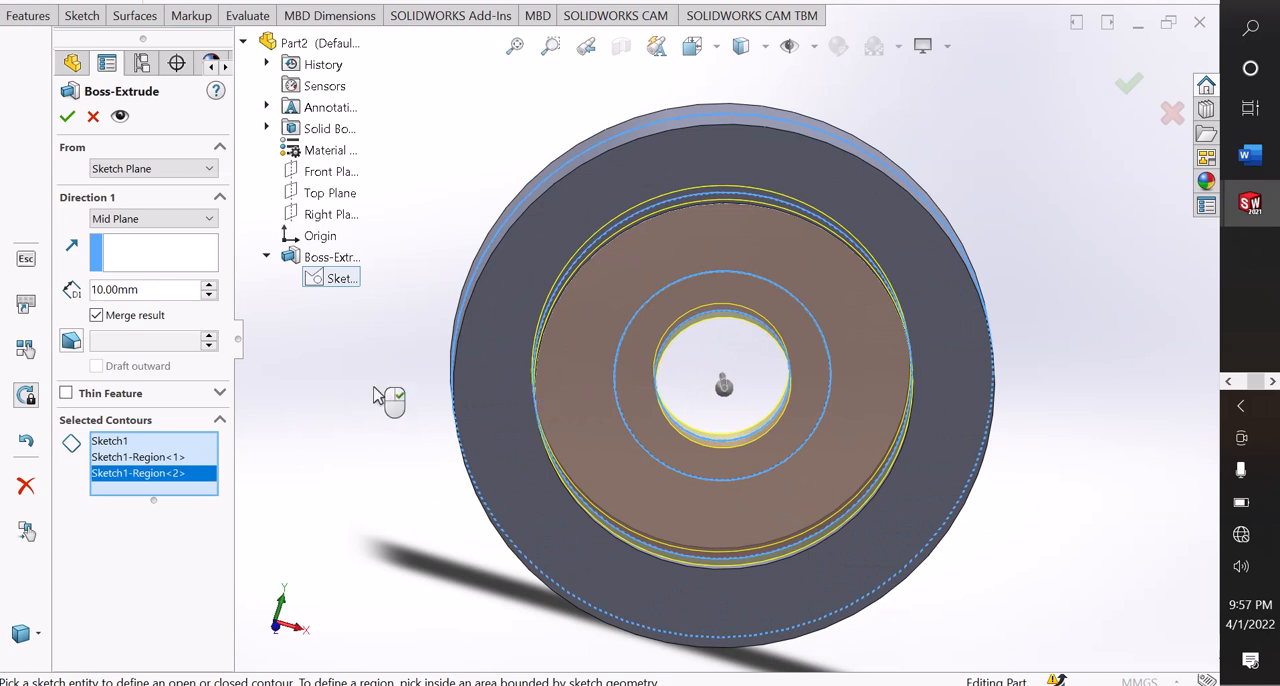
{"action": "left_click", "coordinate": [209, 285]}
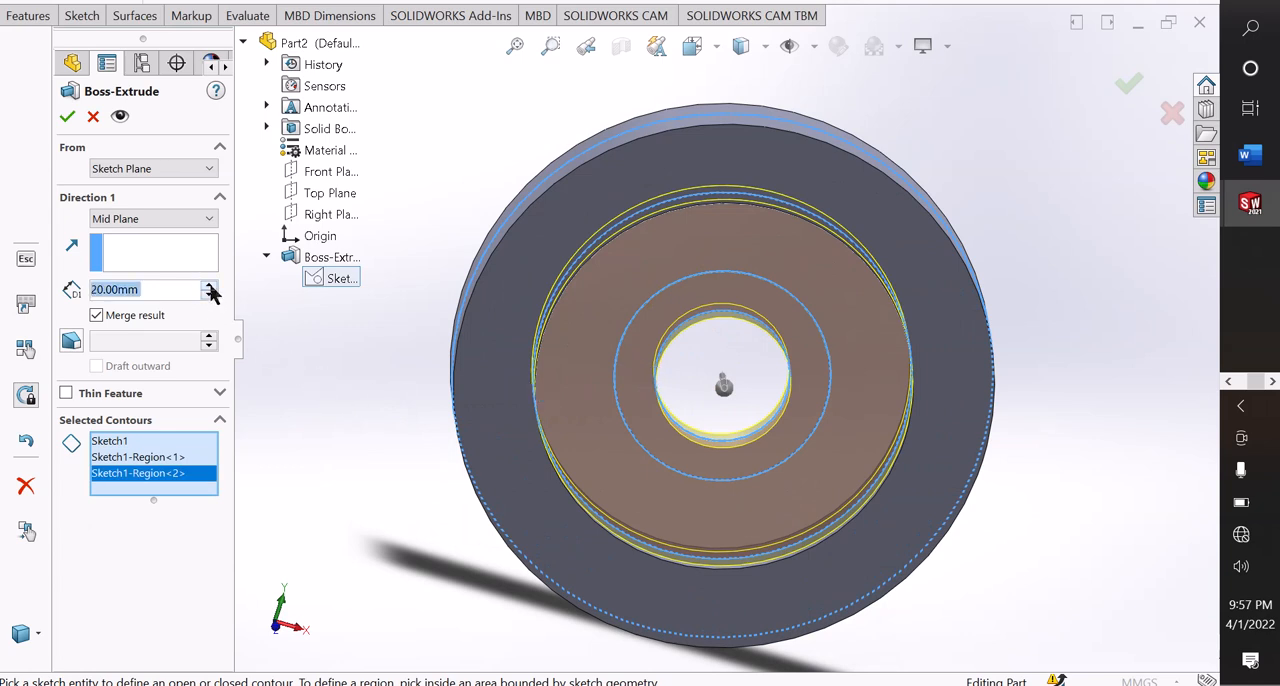
{"action": "left_click", "coordinate": [209, 295]}
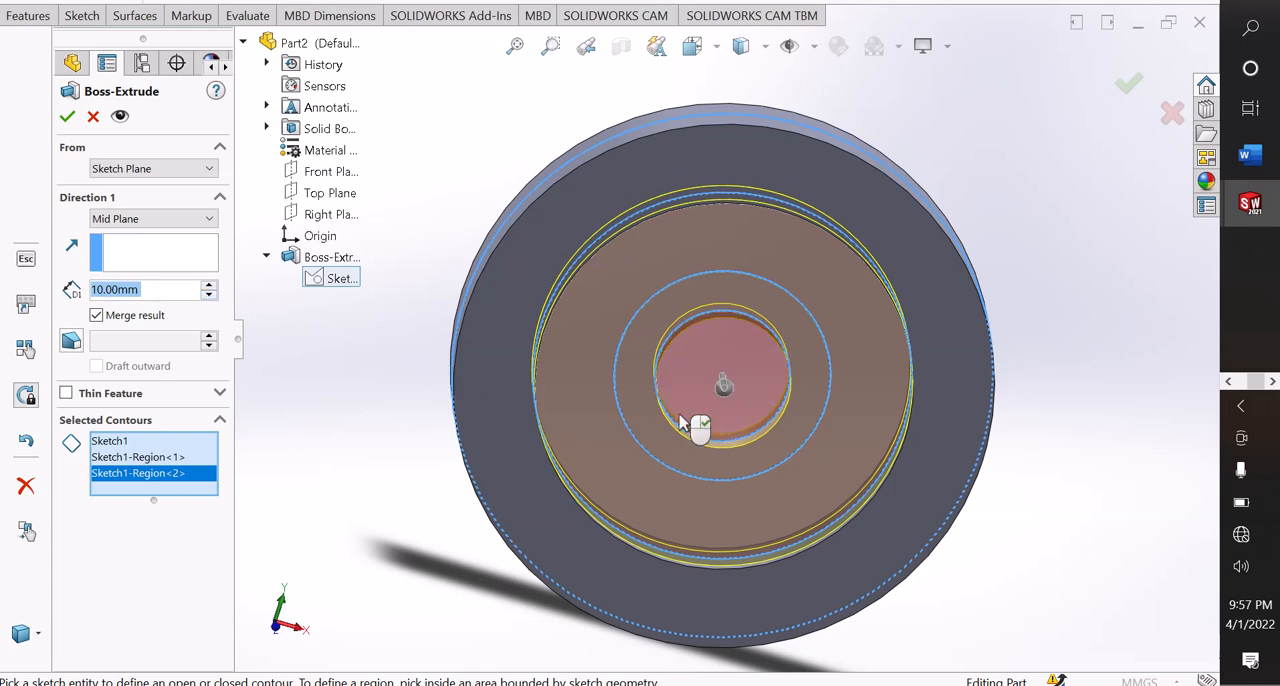
Clear the selected contours, pick only the region between the 70 mm and 40 mm circles, and finish the 10 mm mid-plane extrusion.
{"action": "right_click", "coordinate": [133, 467]}
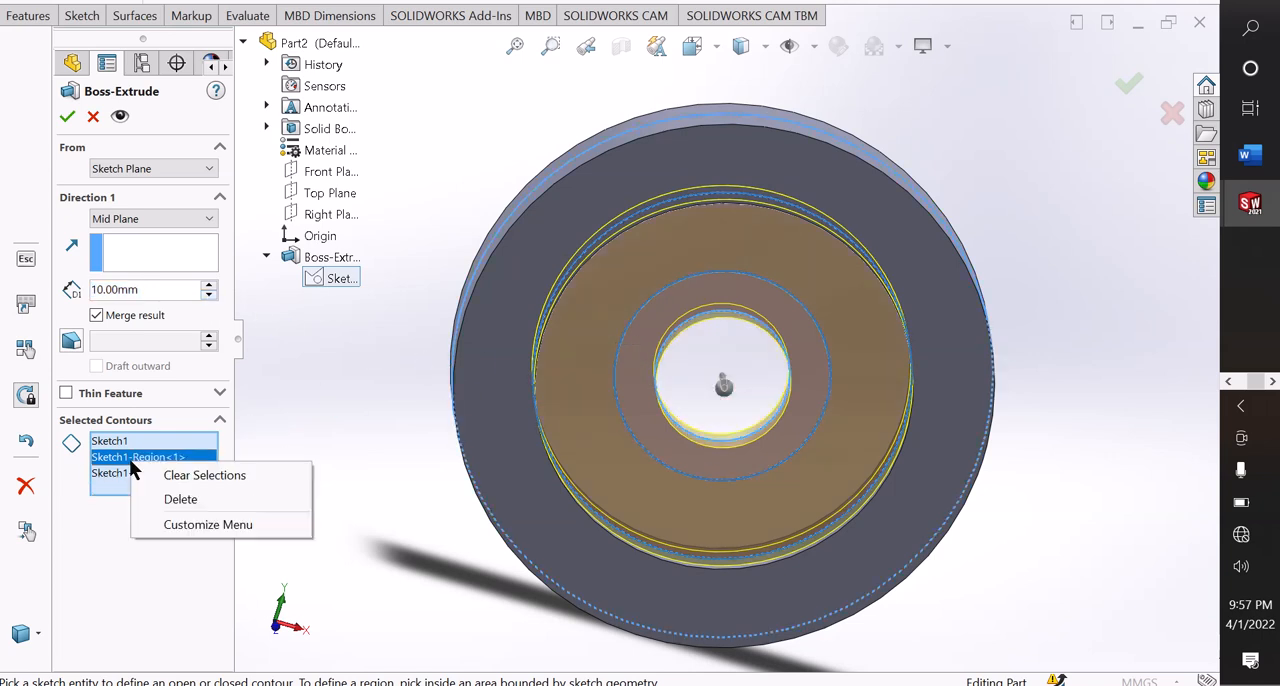
{"action": "left_click", "coordinate": [155, 471]}
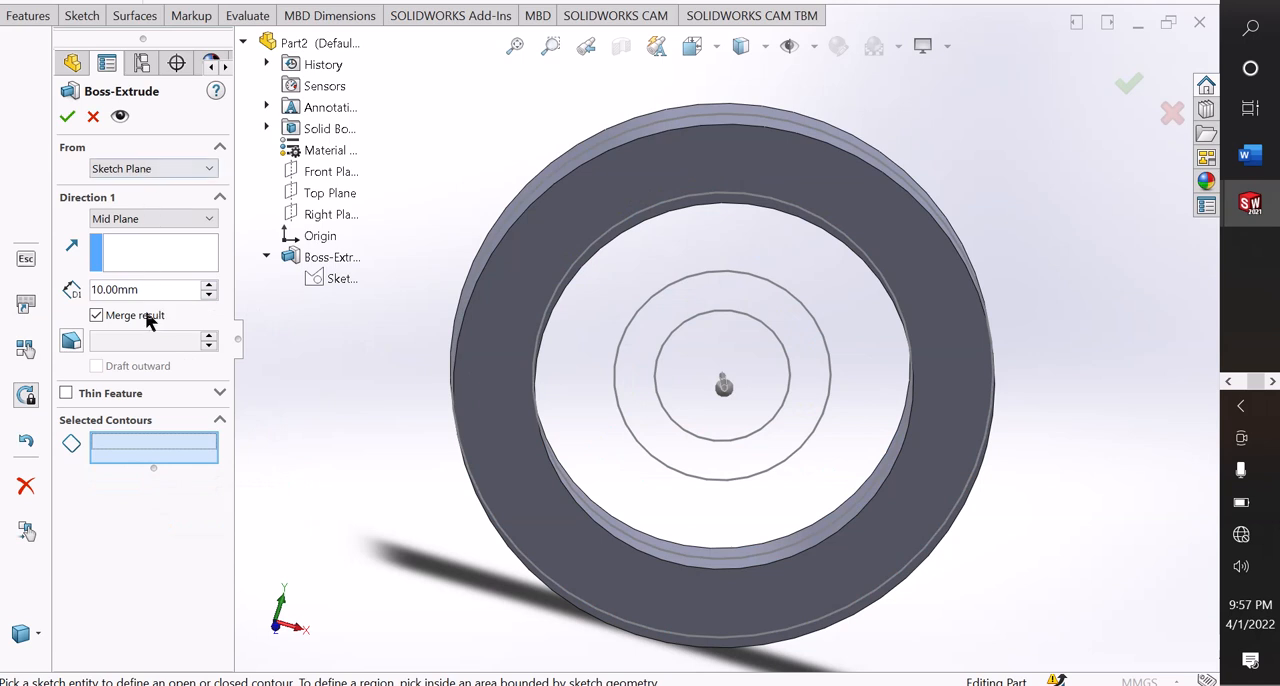
{"action": "left_click", "coordinate": [590, 427]}
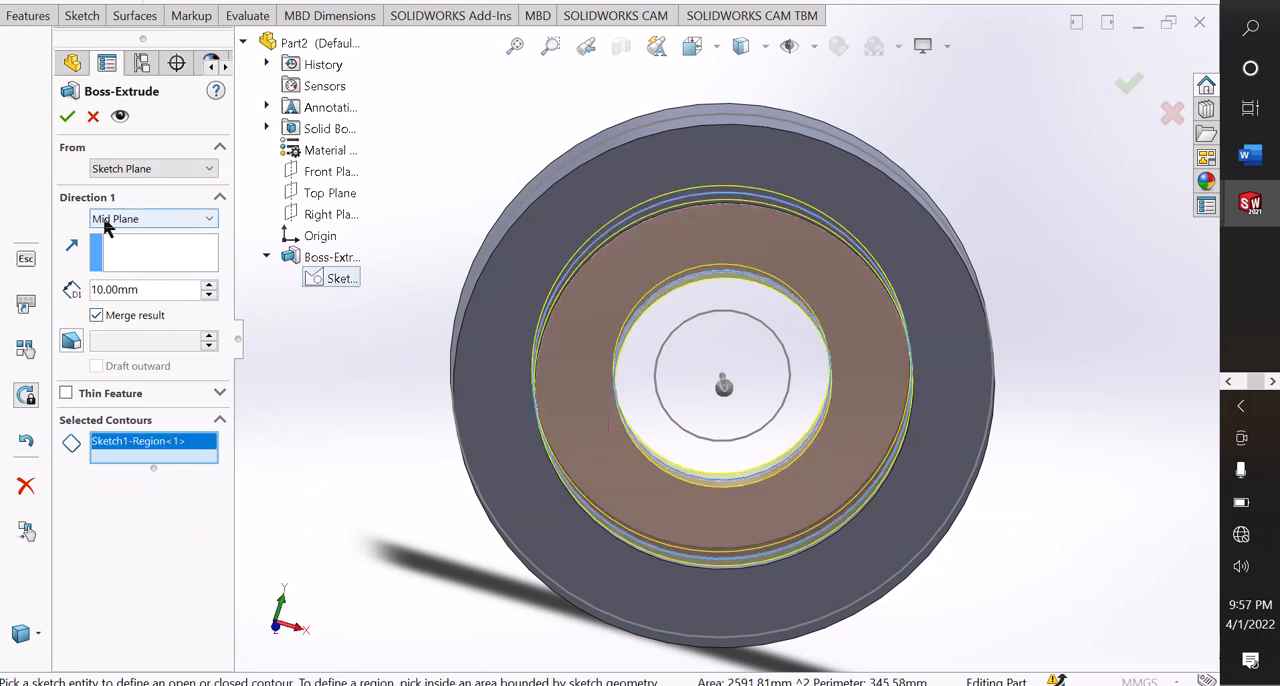
{"action": "left_click", "coordinate": [66, 117]}
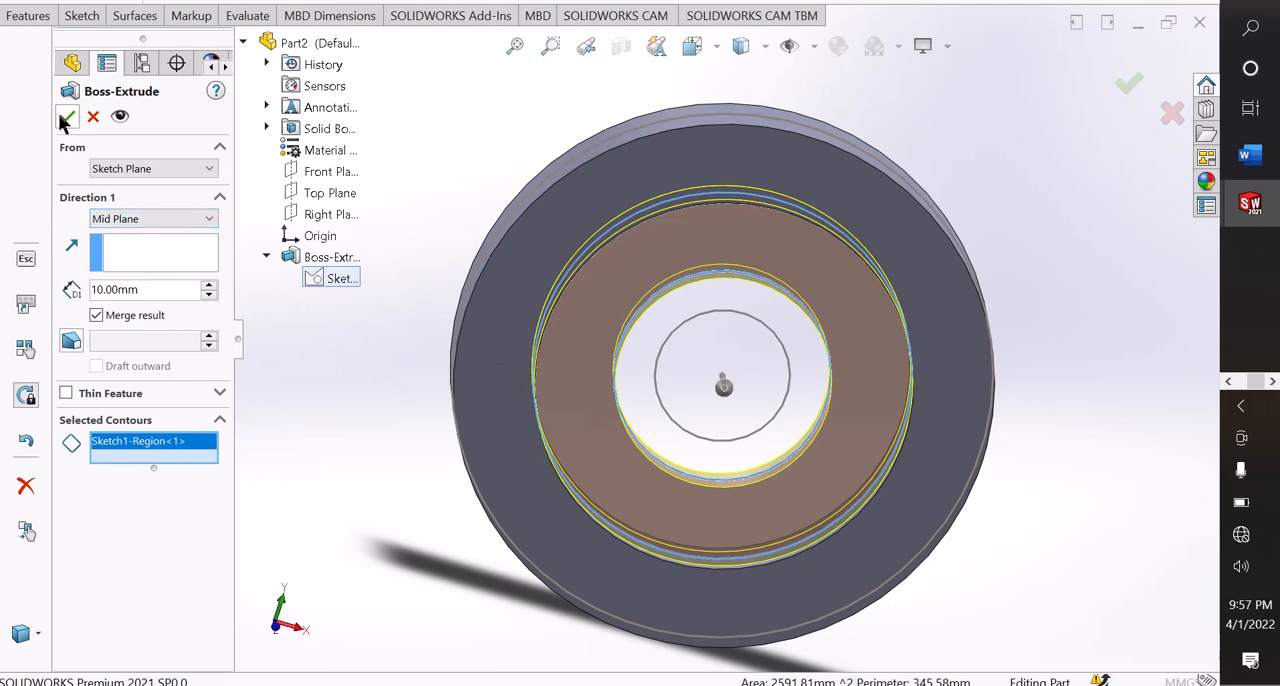
{"action": "left_click", "coordinate": [305, 403]}
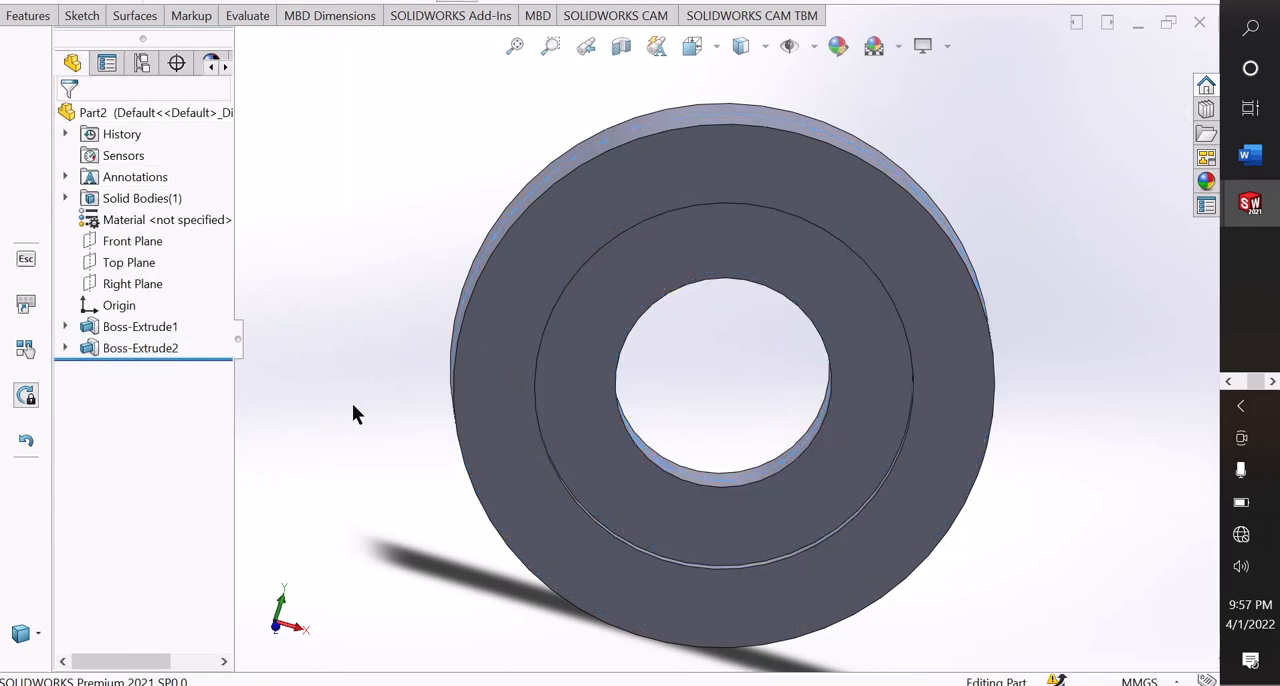
Start a third Boss-Extrude from Sketch1, adding the region between the 40 mm and 25 mm circles as a contour.
{"action": "middle_click_drag", "start_coordinate": [351, 414], "coordinate": [449, 484]}
{"action": "middle_click_drag", "start_coordinate": [523, 469], "coordinate": [333, 317]}
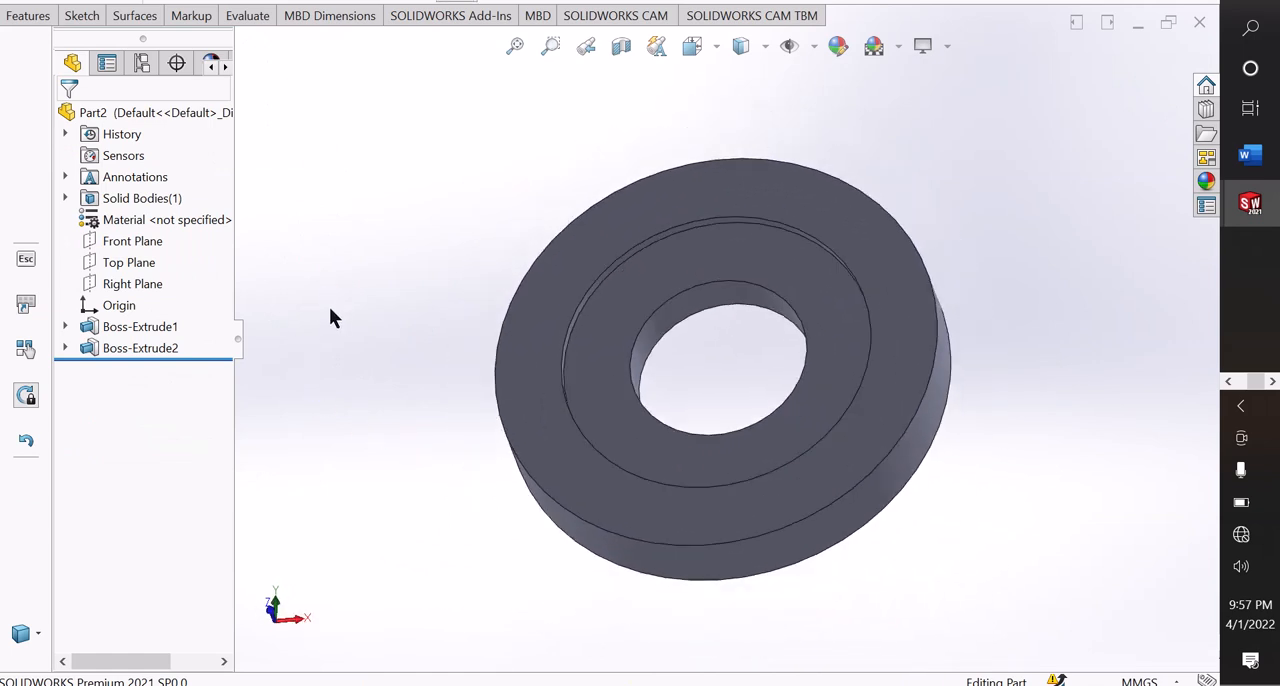
{"action": "left_click", "coordinate": [28, 15]}
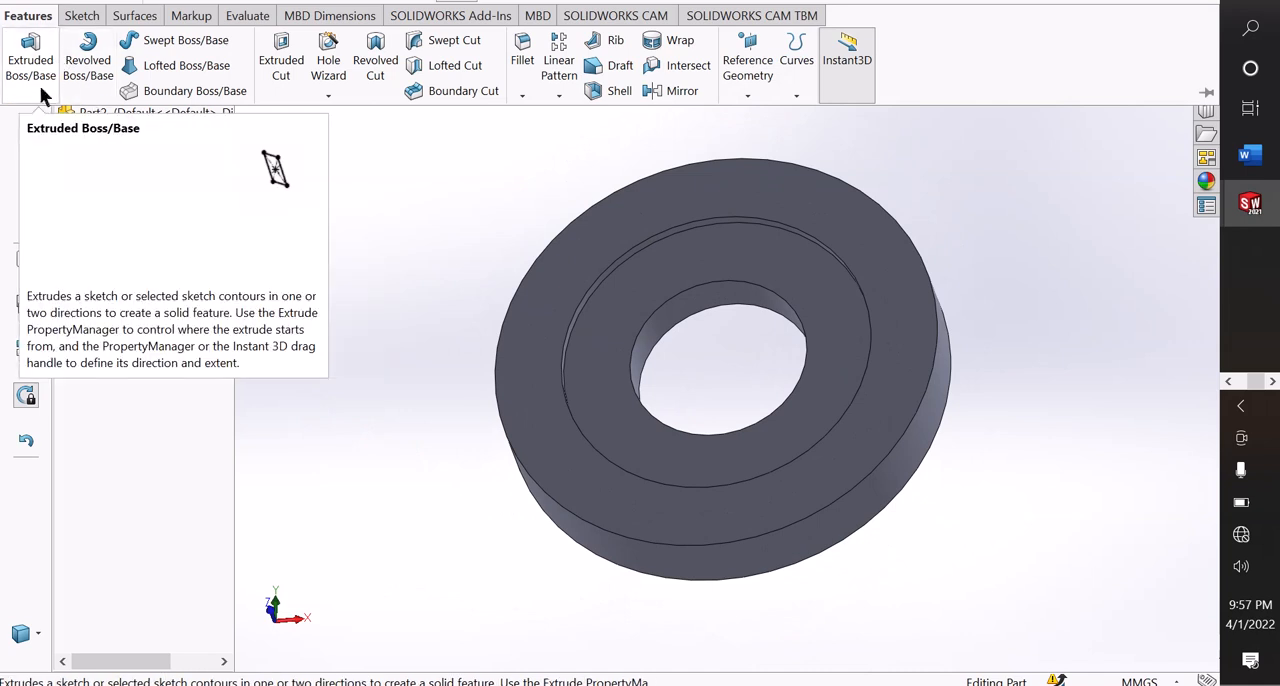
{"action": "left_click", "coordinate": [30, 62]}
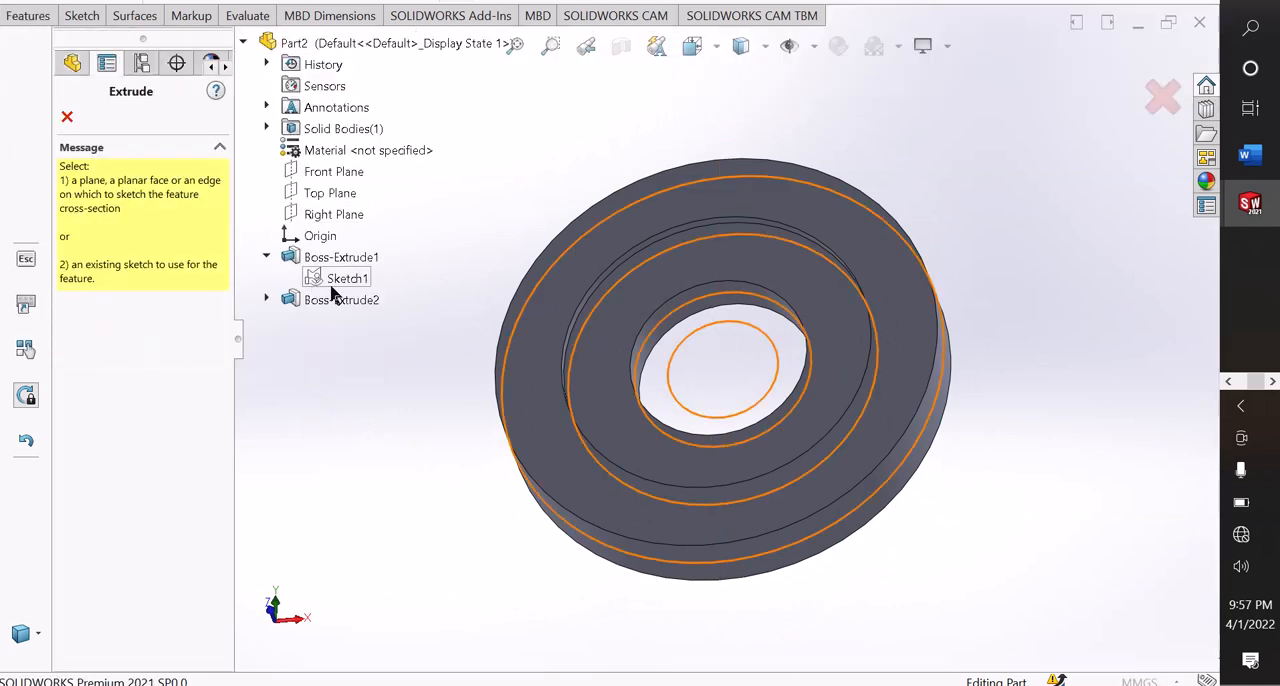
{"action": "left_click", "coordinate": [342, 282]}
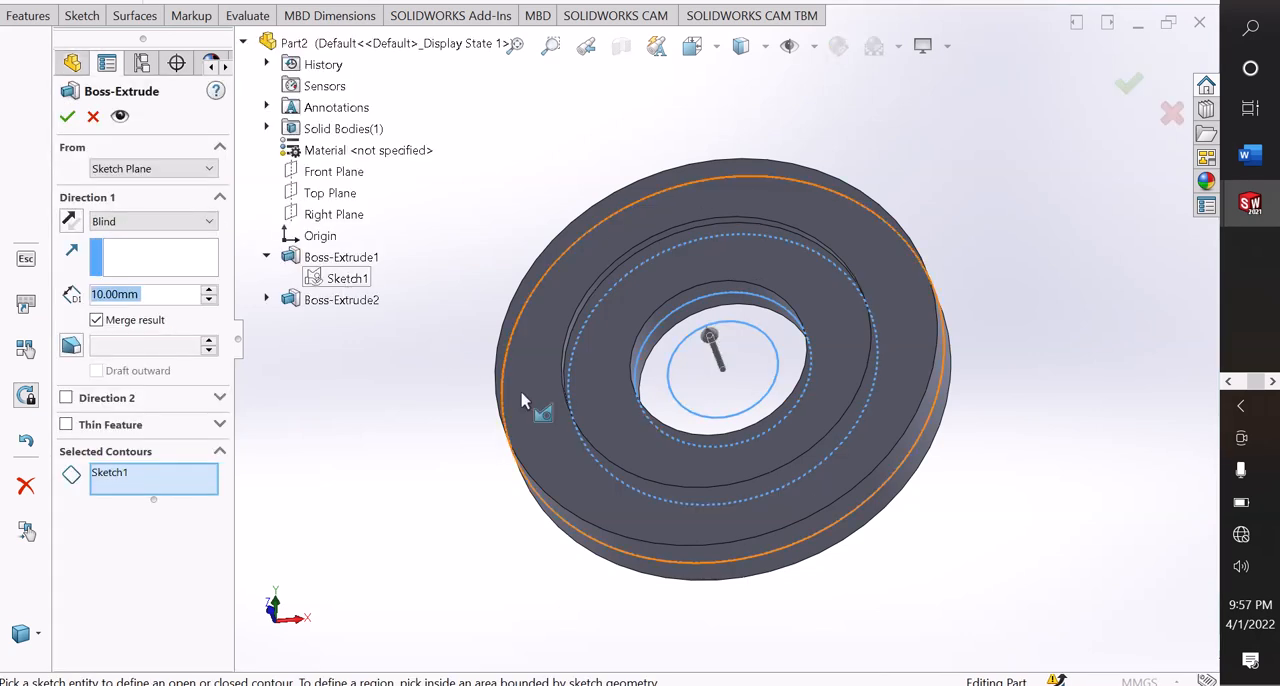
{"action": "left_click", "coordinate": [669, 384]}
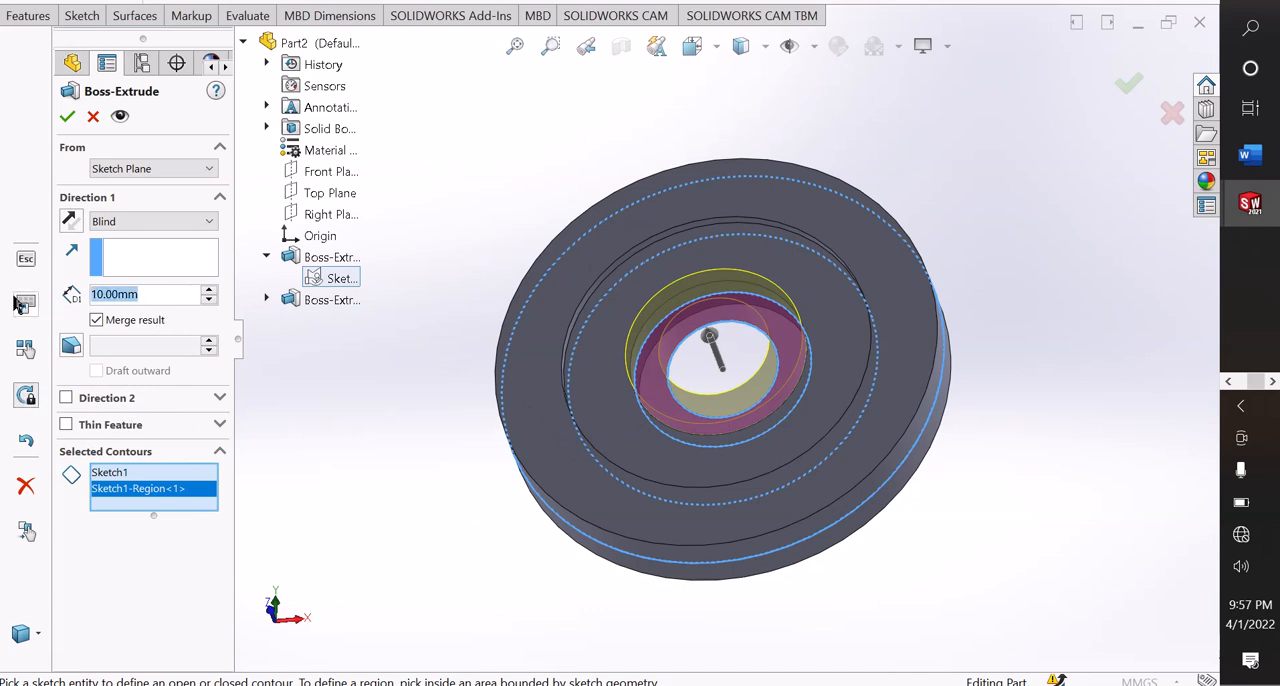
Set the hub ring's extrusion depth to 30 mm with a Mid Plane end condition and finish the feature.
{"action": "type", "text": "30"}
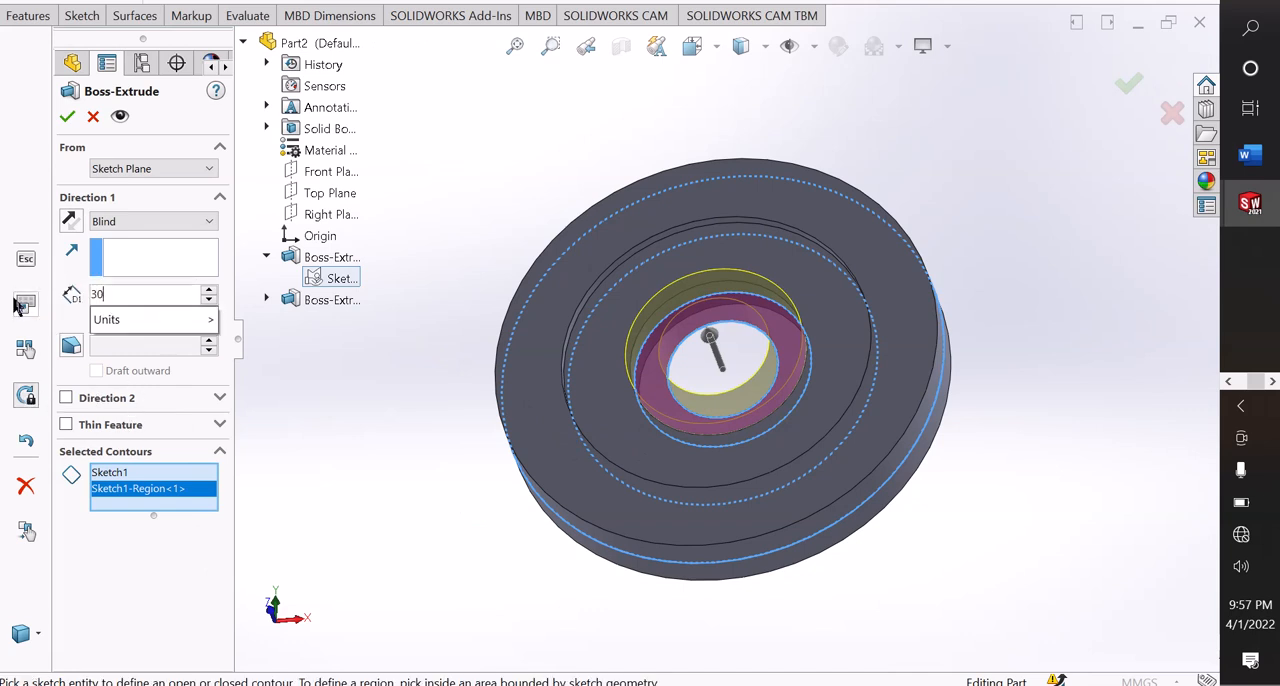
{"action": "key", "text": "Return"}
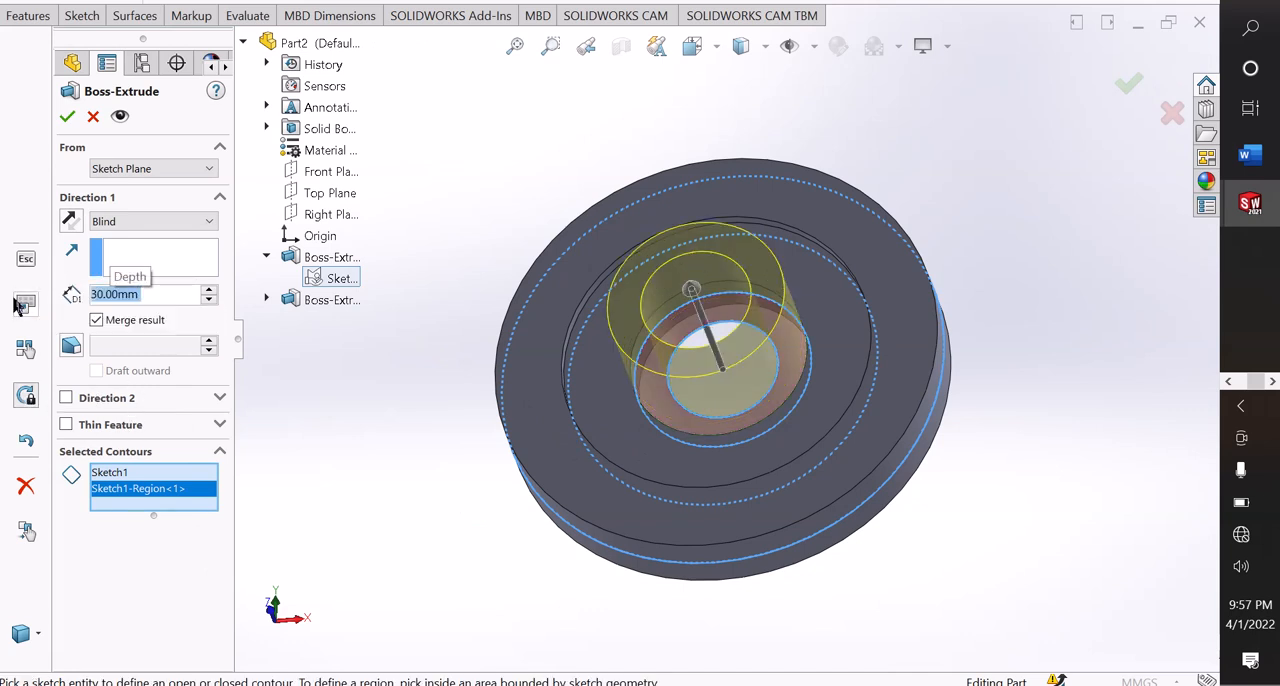
{"action": "left_click", "coordinate": [111, 222]}
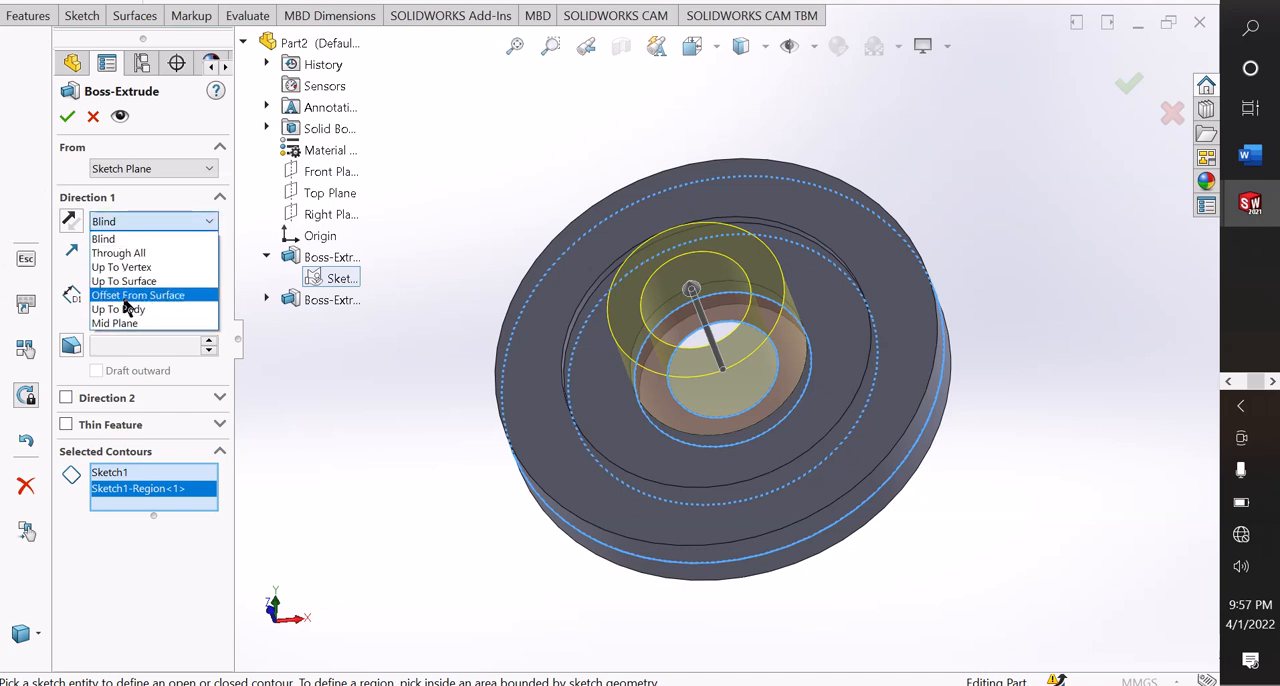
{"action": "left_click", "coordinate": [118, 323]}
{"action": "left_click", "coordinate": [67, 116]}
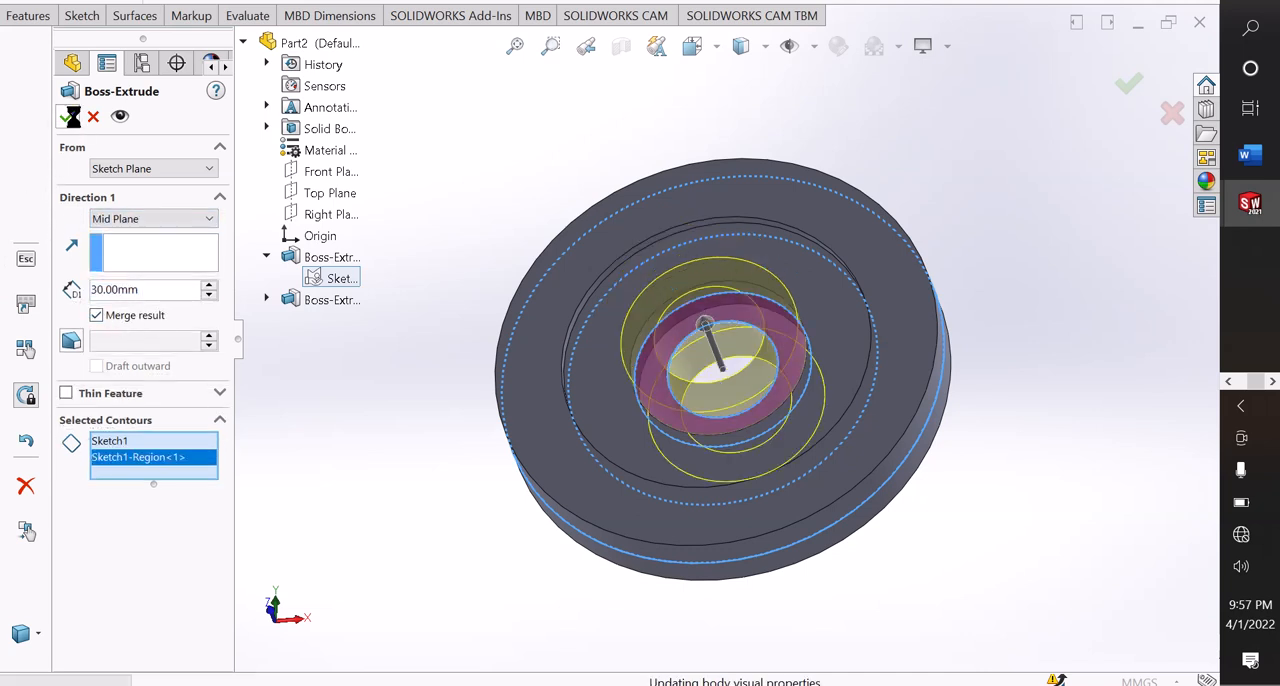
{"action": "left_click", "coordinate": [400, 343]}
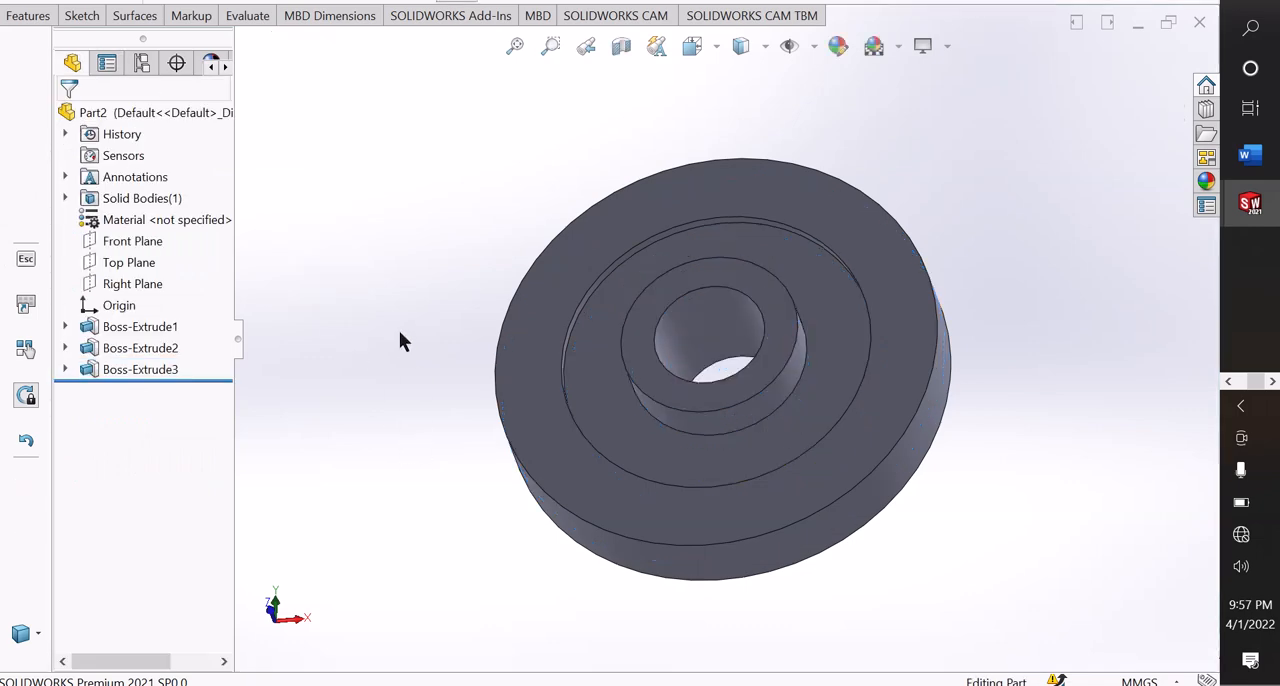
Start a new sketch on the flat face of the outer ring.
{"action": "middle_click_drag", "start_coordinate": [400, 343], "coordinate": [458, 279]}
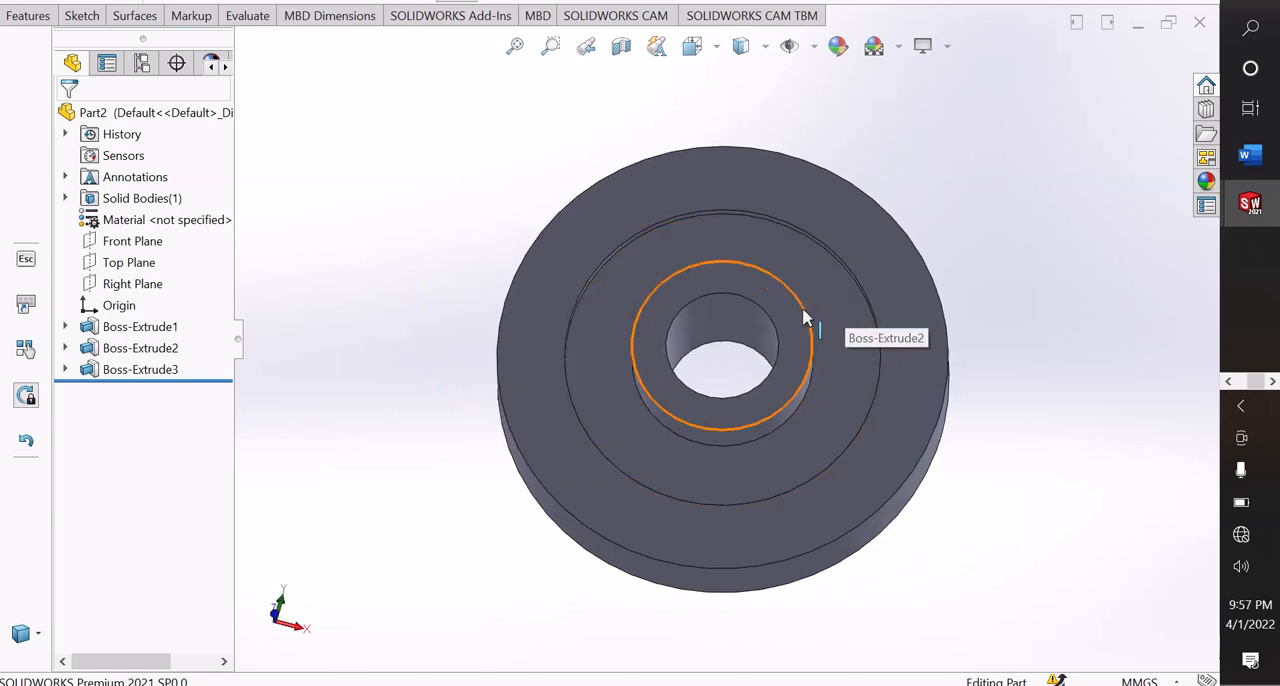
{"action": "middle_click_drag", "start_coordinate": [951, 289], "coordinate": [563, 423]}
{"action": "scroll", "coordinate": [640, 360], "scroll_direction": "down", "scroll_amount": 3}
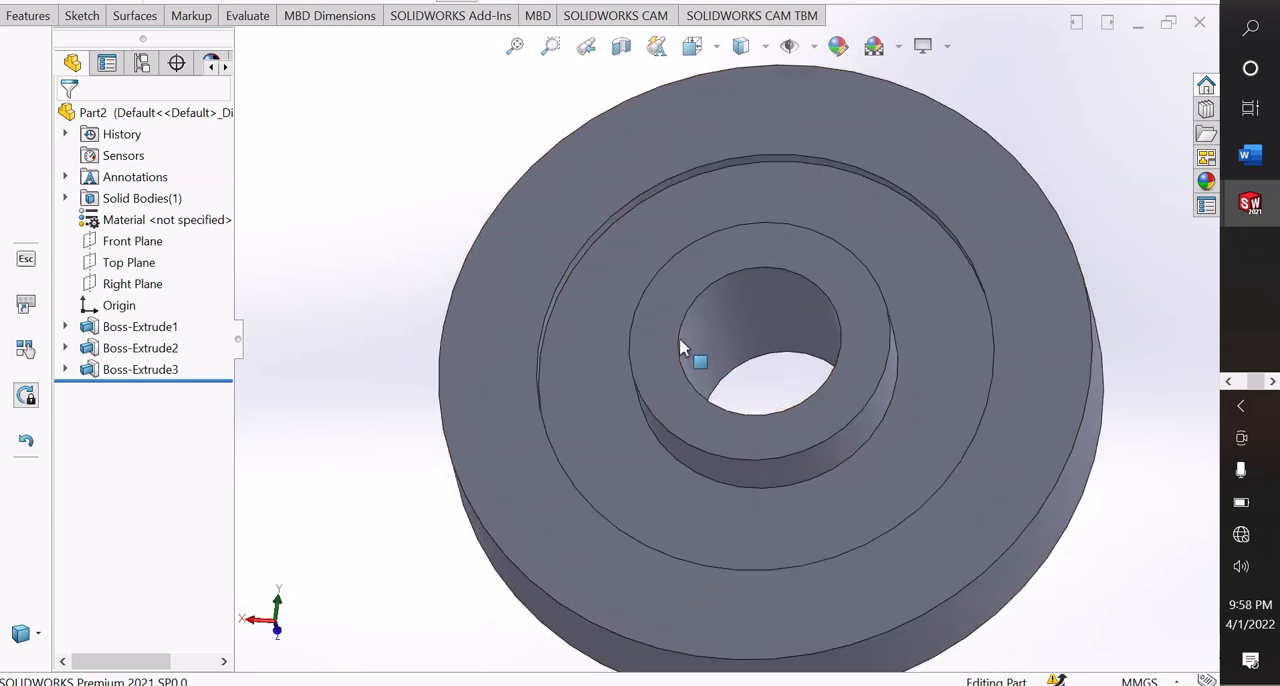
{"action": "right_click", "coordinate": [588, 182]}
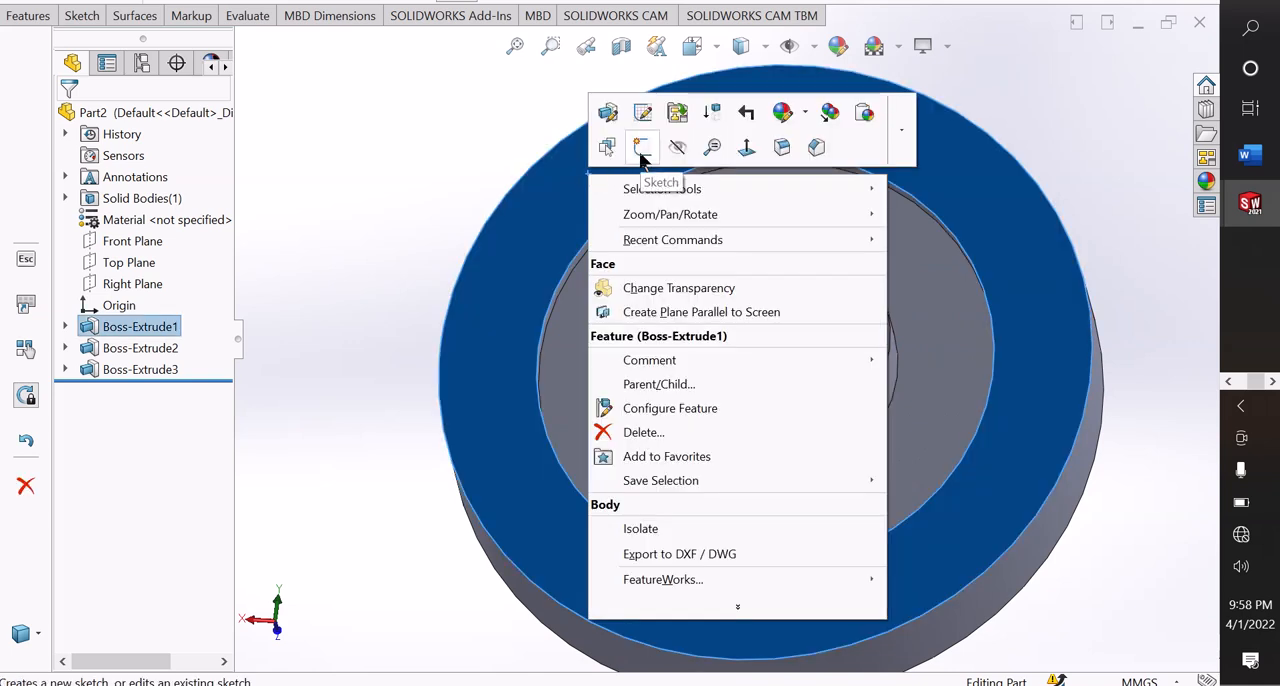
{"action": "left_click", "coordinate": [642, 148]}
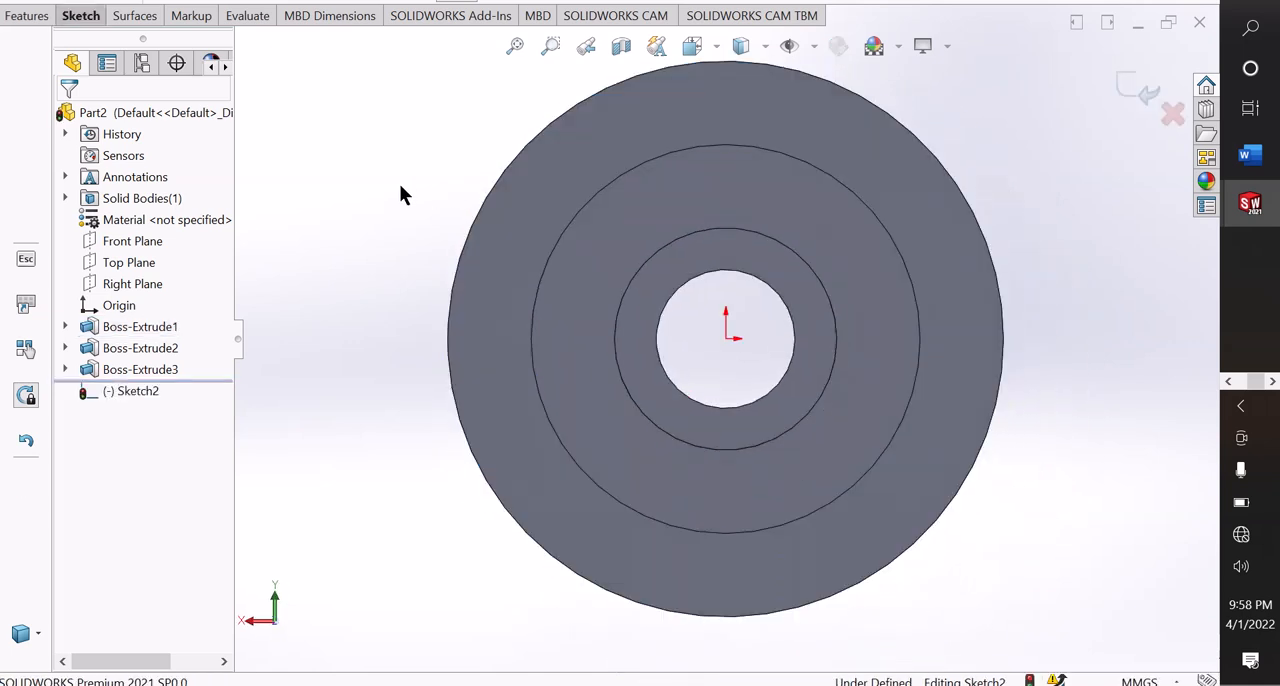
Sketch a near-vertical centerline about 57 mm long from the origin to just beyond the flange's outer edge.
{"action": "left_click", "coordinate": [78, 13]}
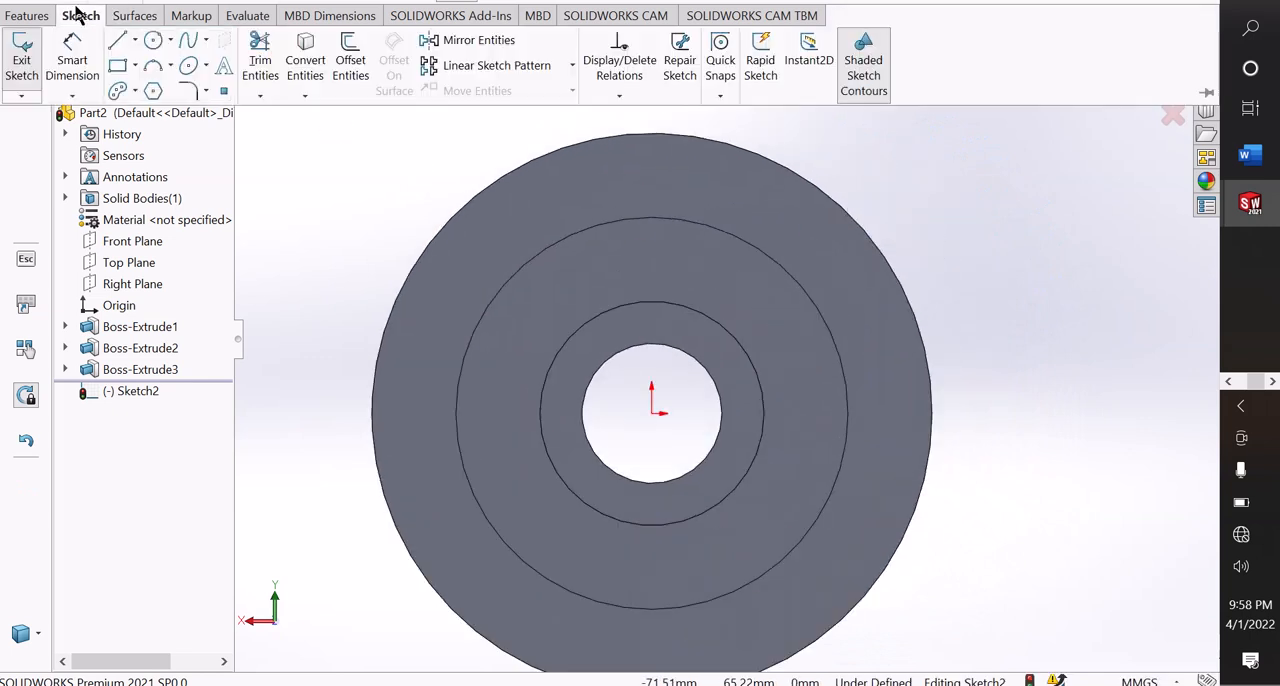
{"action": "left_click", "coordinate": [134, 40]}
{"action": "left_click", "coordinate": [158, 91]}
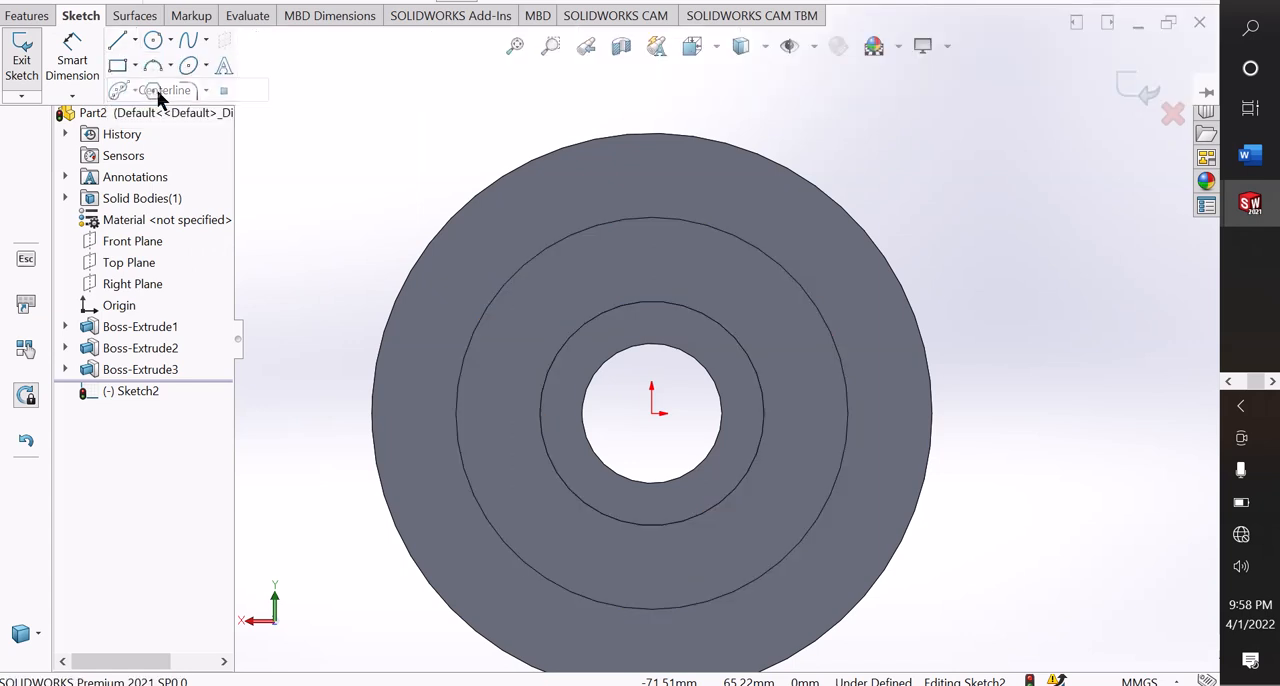
{"action": "left_click", "coordinate": [652, 412]}
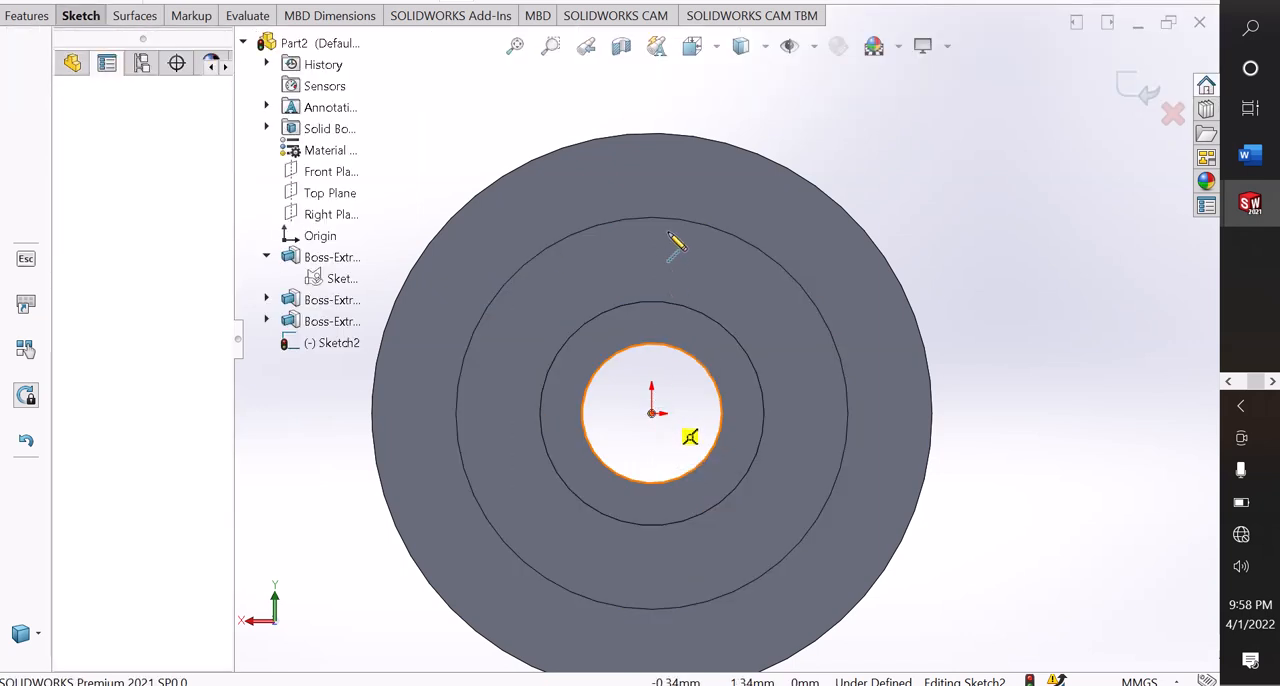
{"action": "left_click", "coordinate": [666, 98]}
{"action": "right_click", "coordinate": [667, 98]}
{"action": "left_click", "coordinate": [702, 112]}
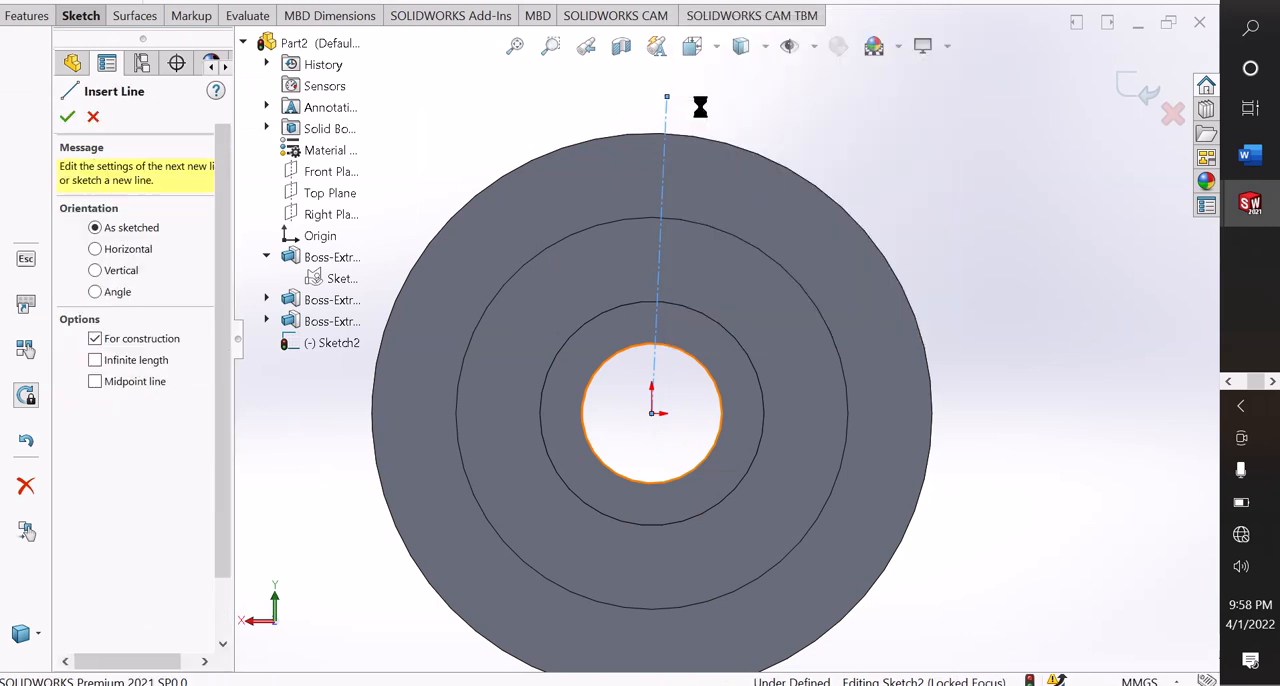
Apply a Vertical relation to the centerline that starts at the origin.
{"action": "scroll", "coordinate": [699, 120], "scroll_direction": "down", "scroll_amount": 1}
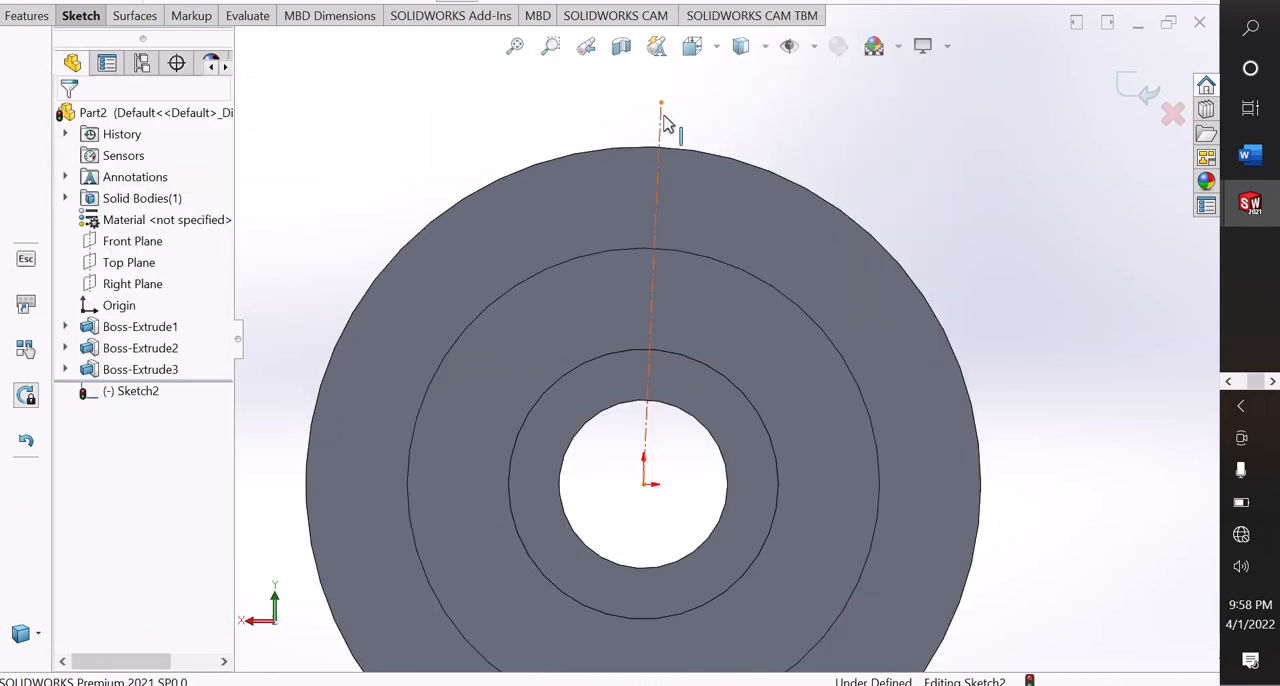
{"action": "left_click", "coordinate": [665, 121]}
{"action": "left_click", "coordinate": [743, 46]}
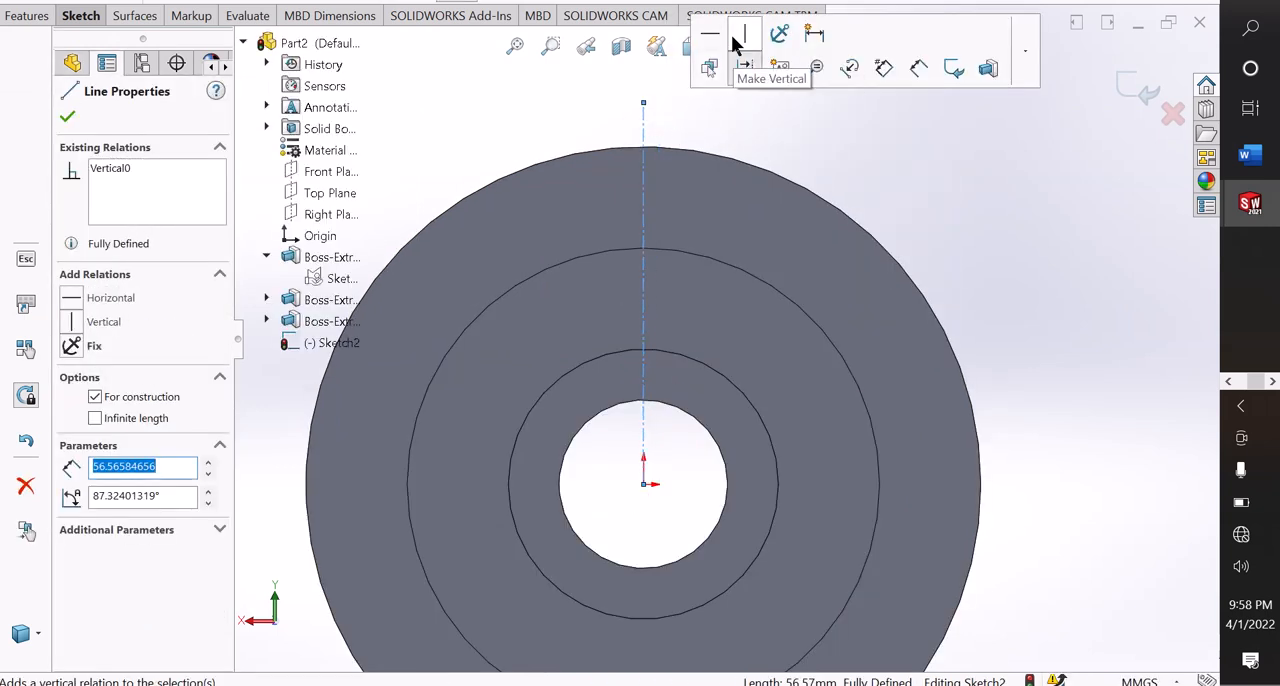
{"action": "left_click", "coordinate": [707, 111]}
Sketch a circle about 86 mm in diameter centred on the origin and convert it to construction geometry.
{"action": "scroll", "coordinate": [790, 355], "scroll_direction": "up", "scroll_amount": 3}
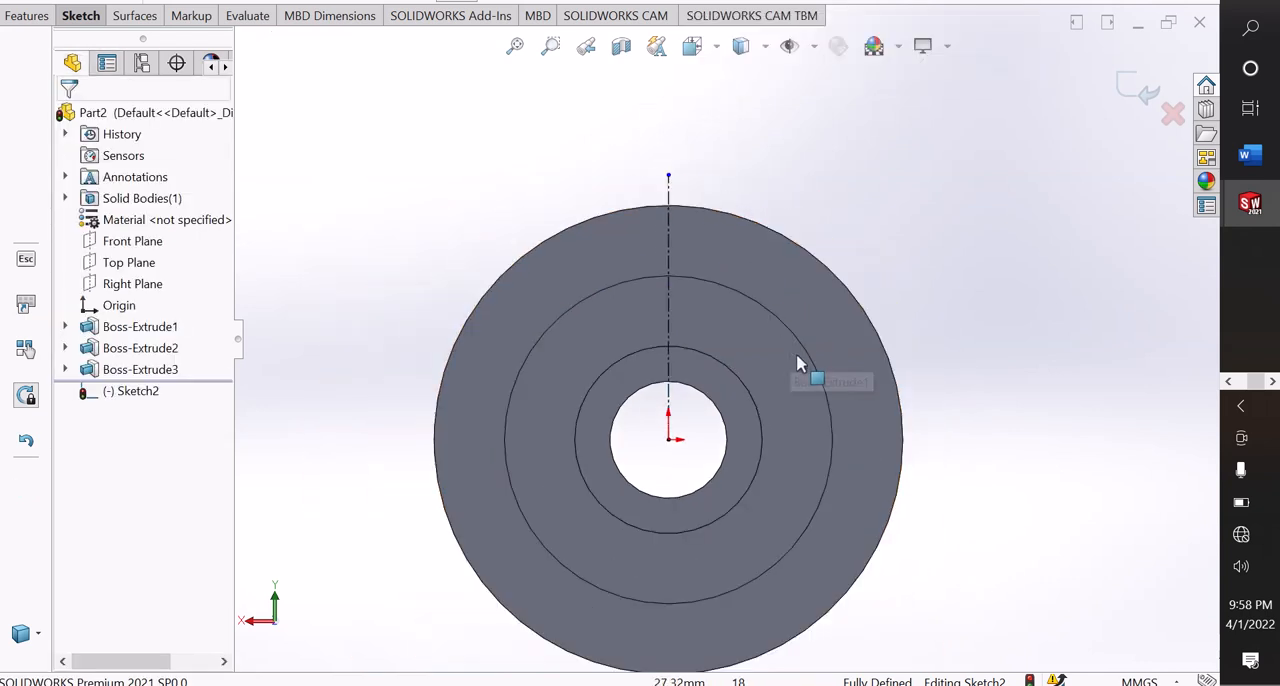
{"action": "left_click", "coordinate": [84, 20]}
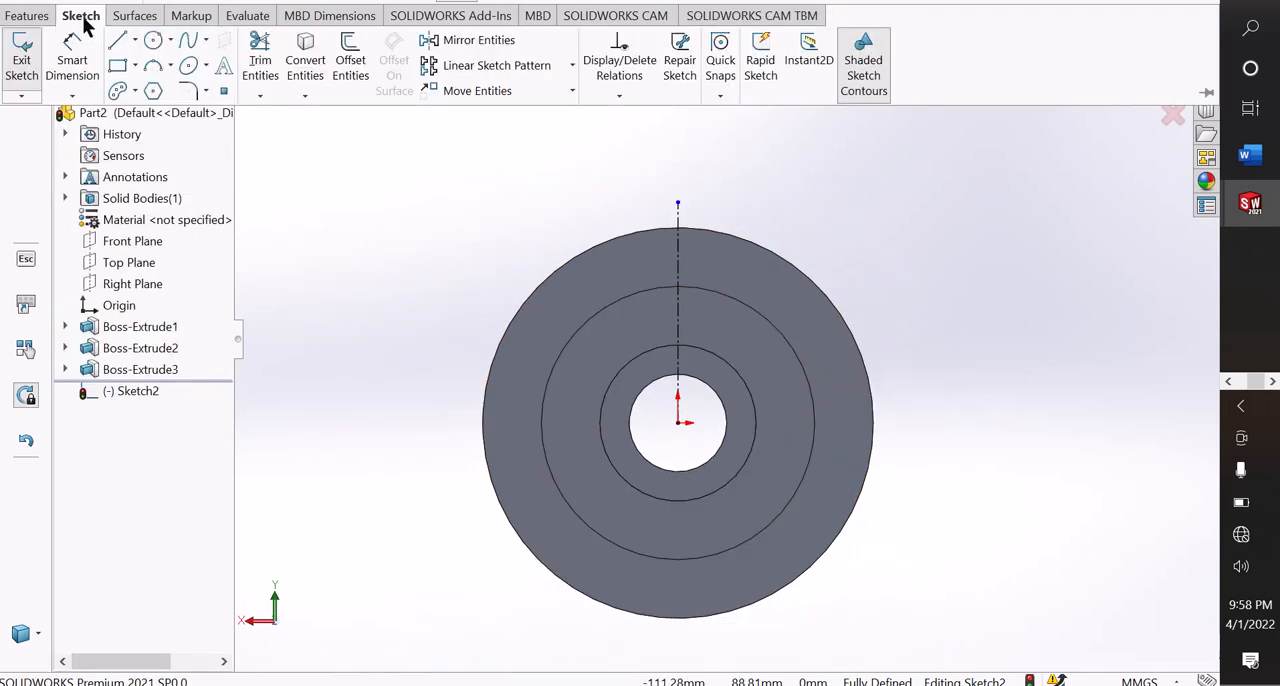
{"action": "left_click", "coordinate": [160, 41]}
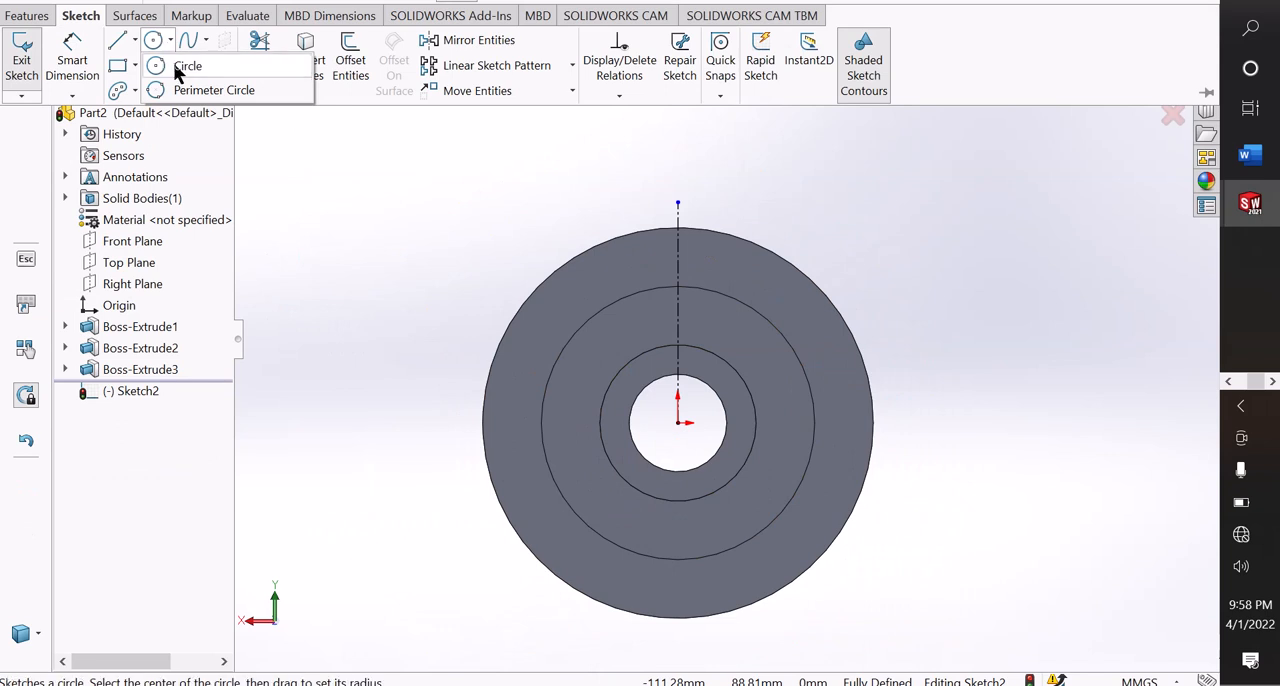
{"action": "left_click", "coordinate": [180, 66]}
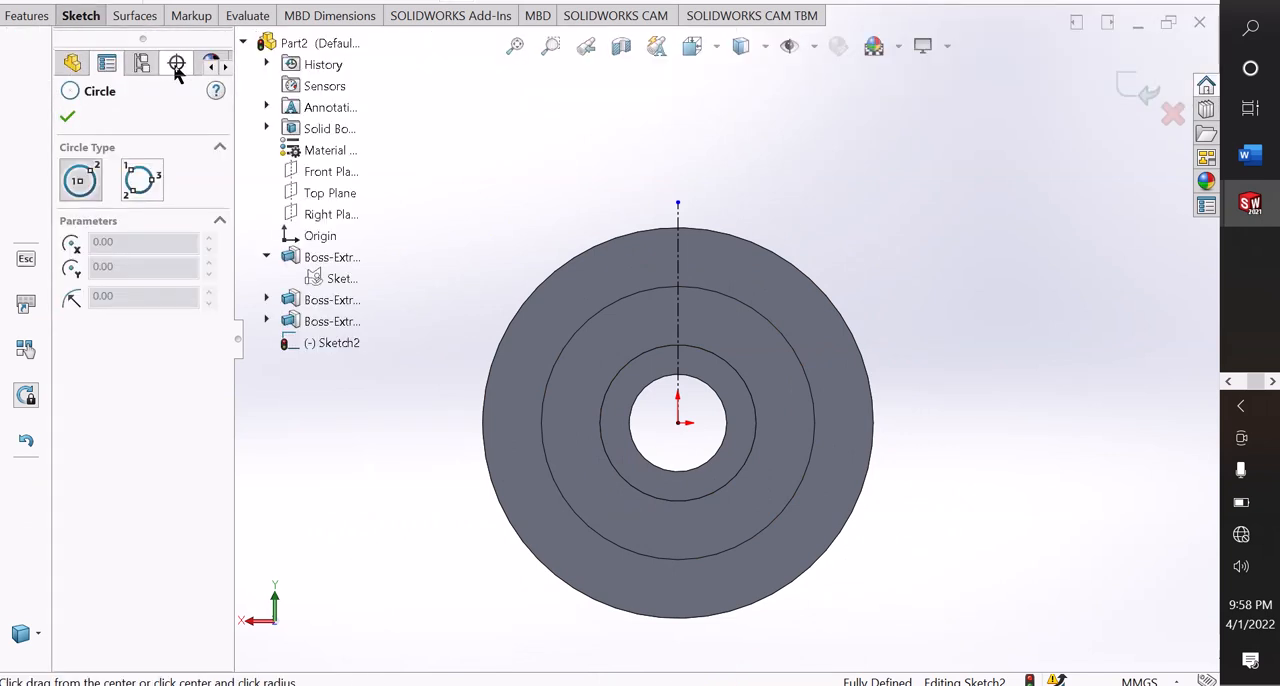
{"action": "left_click", "coordinate": [678, 421]}
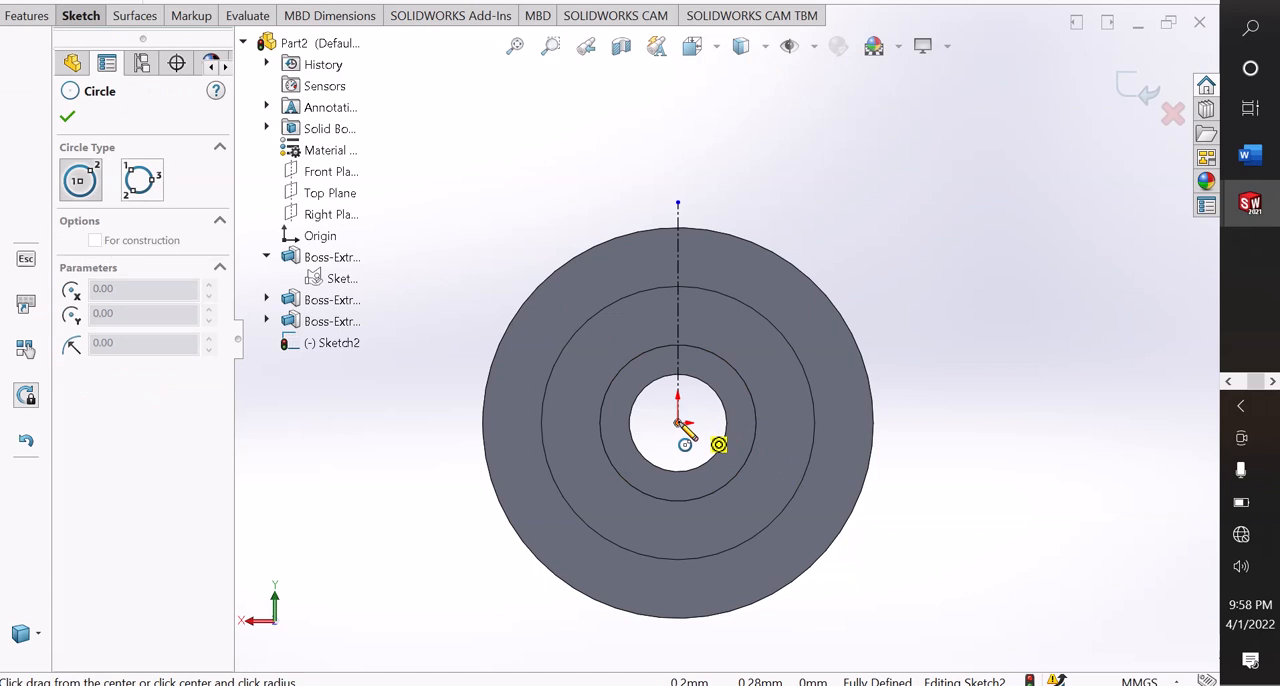
{"action": "left_click", "coordinate": [683, 266]}
{"action": "right_click", "coordinate": [690, 267]}
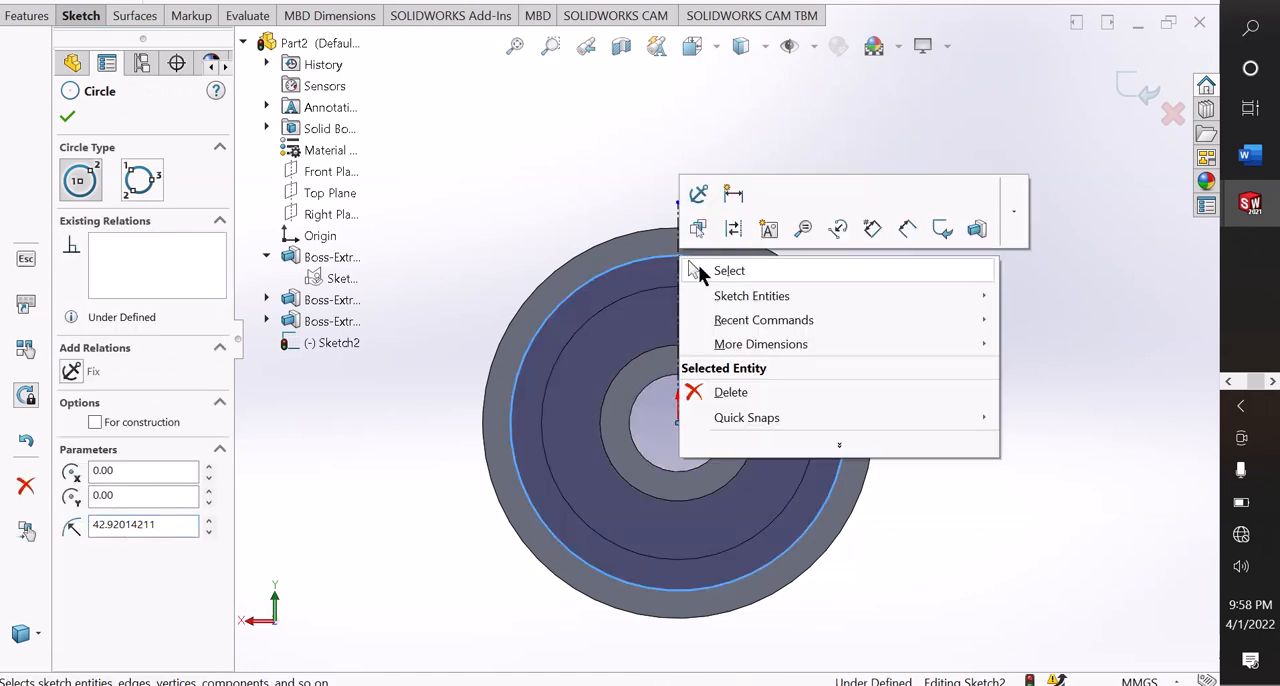
{"action": "left_click", "coordinate": [706, 270]}
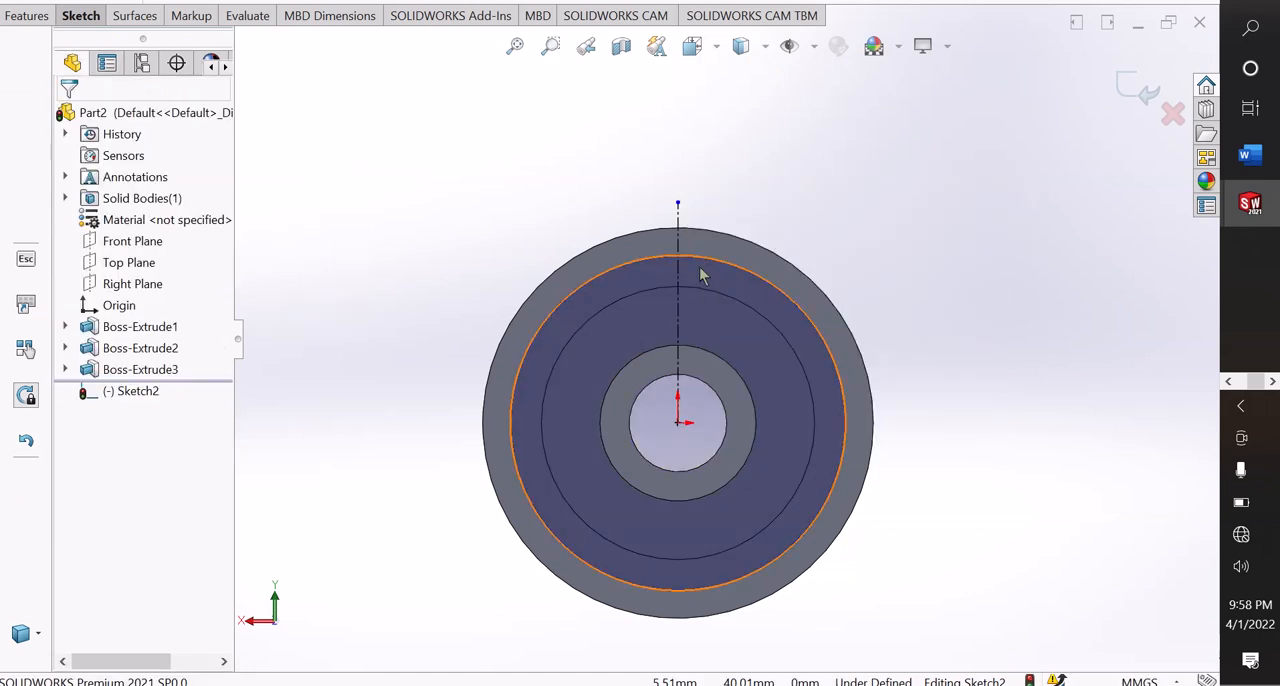
{"action": "left_click", "coordinate": [643, 268]}
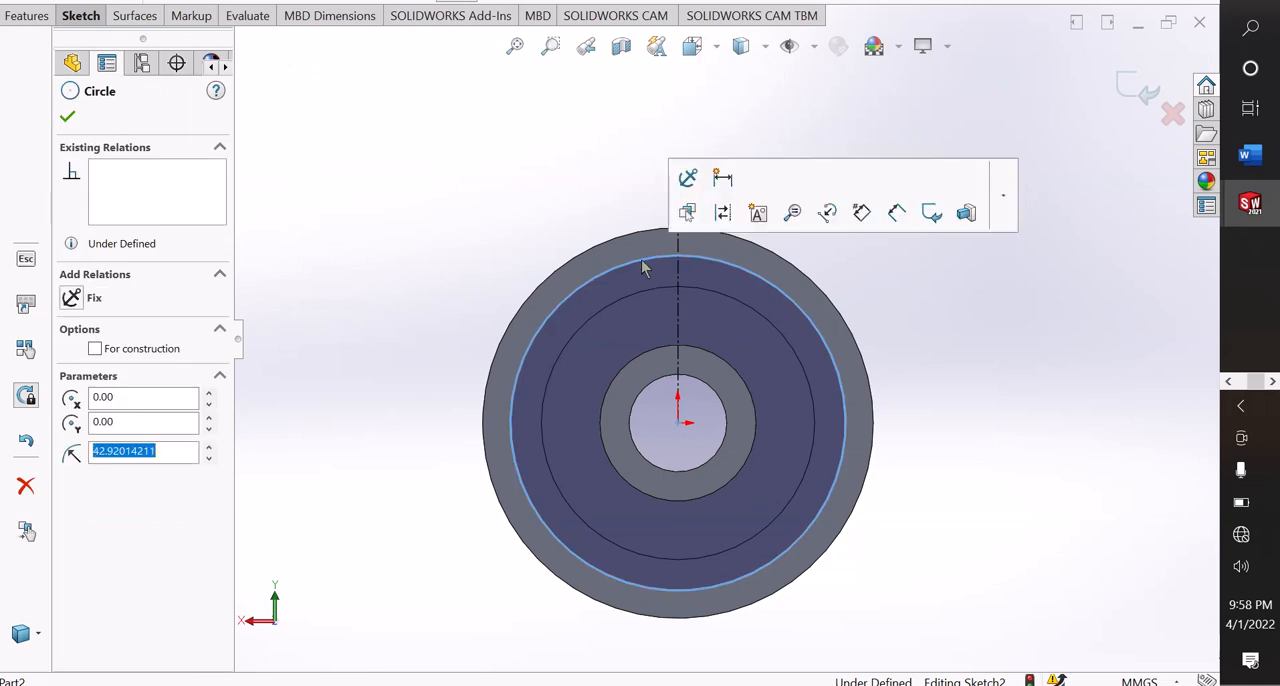
{"action": "left_click", "coordinate": [723, 214]}
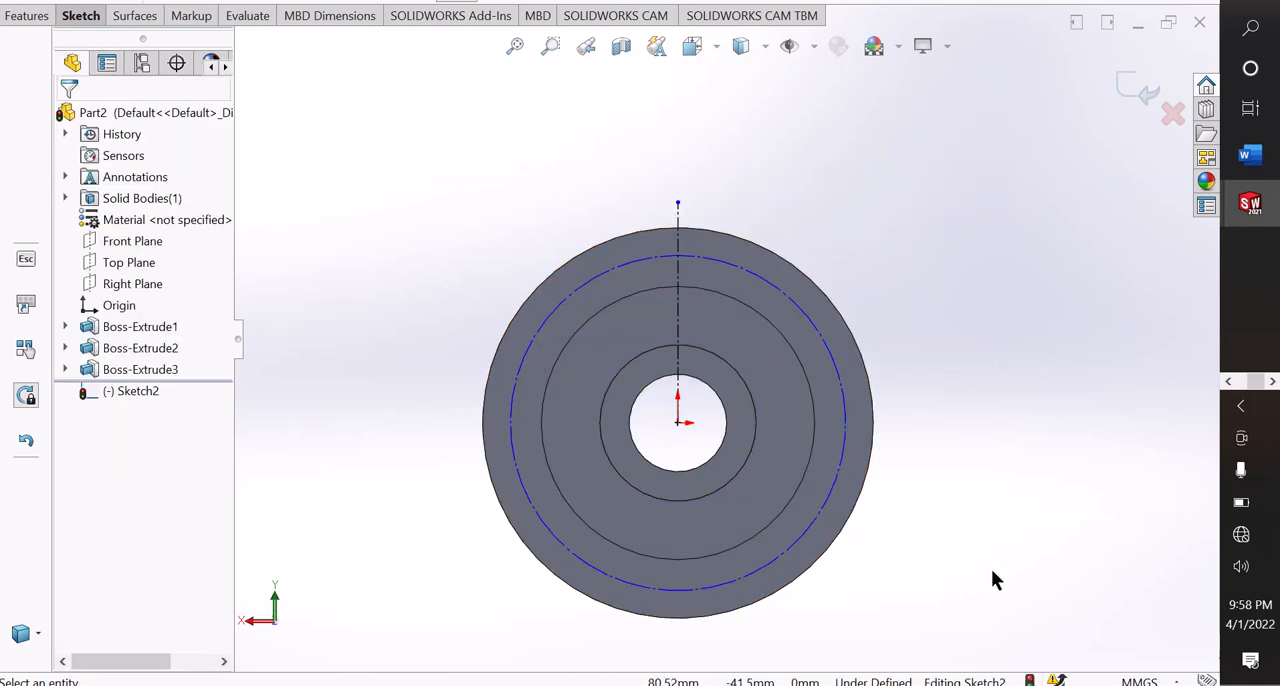
Dimension the construction circle's diameter and set it to 42.5 mm.
{"action": "right_click_drag", "start_coordinate": [991, 569], "coordinate": [985, 510]}
{"action": "left_click", "coordinate": [848, 414]}
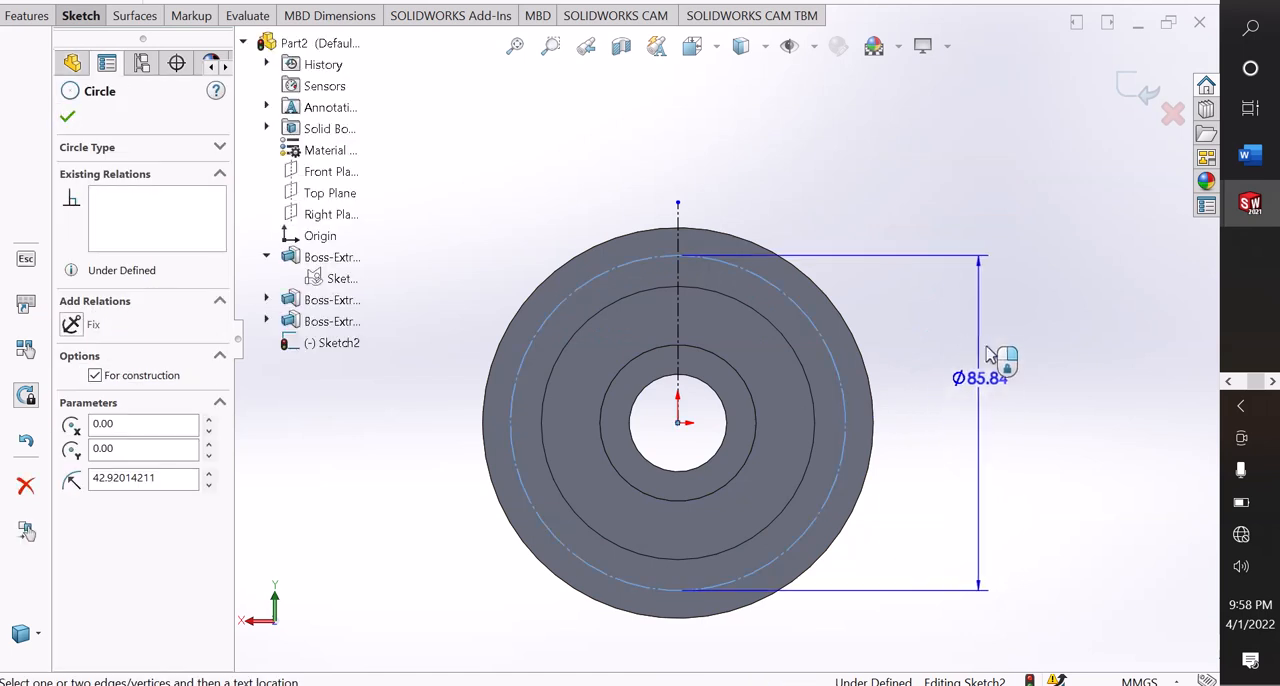
{"action": "left_click", "coordinate": [982, 233]}
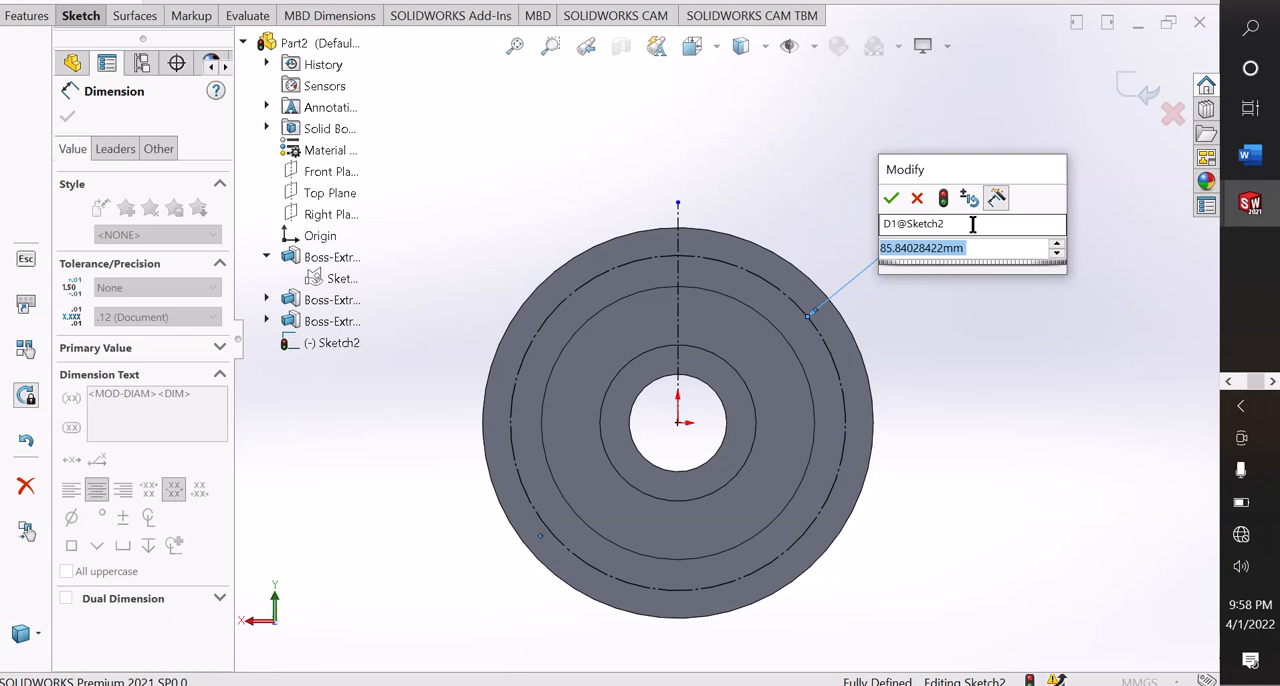
{"action": "type", "text": "42"}
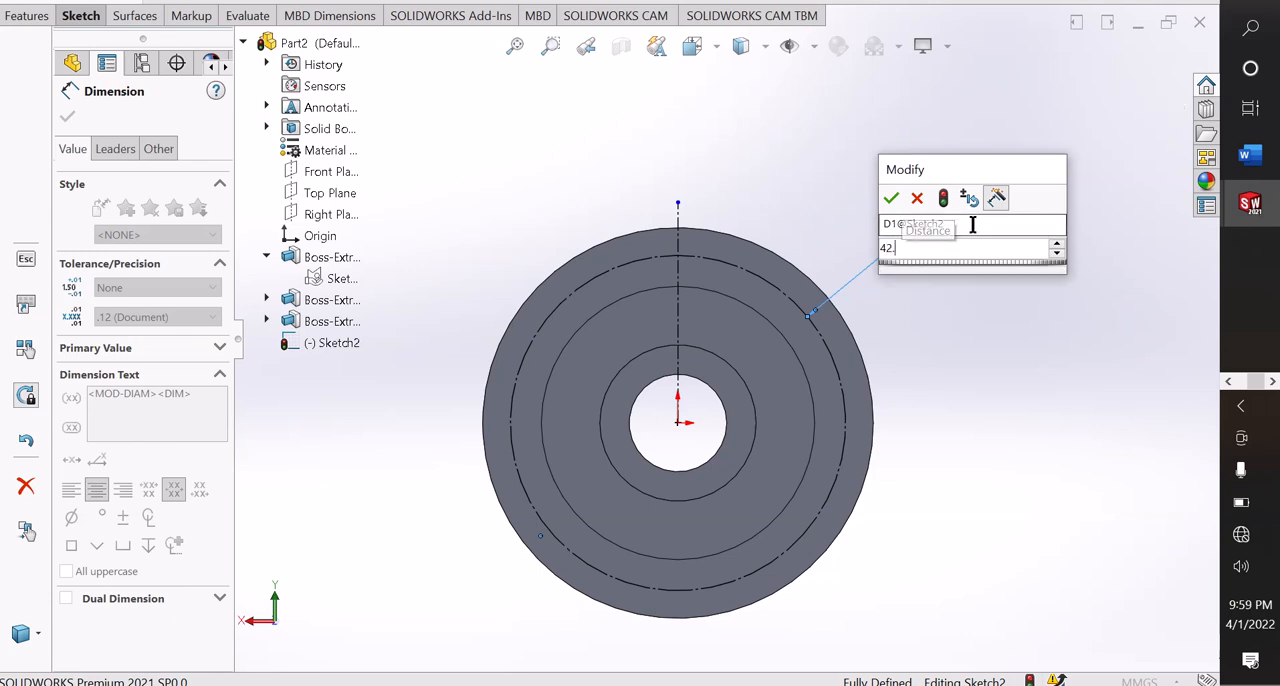
{"action": "type", "text": ".5"}
{"action": "key", "text": "Return"}
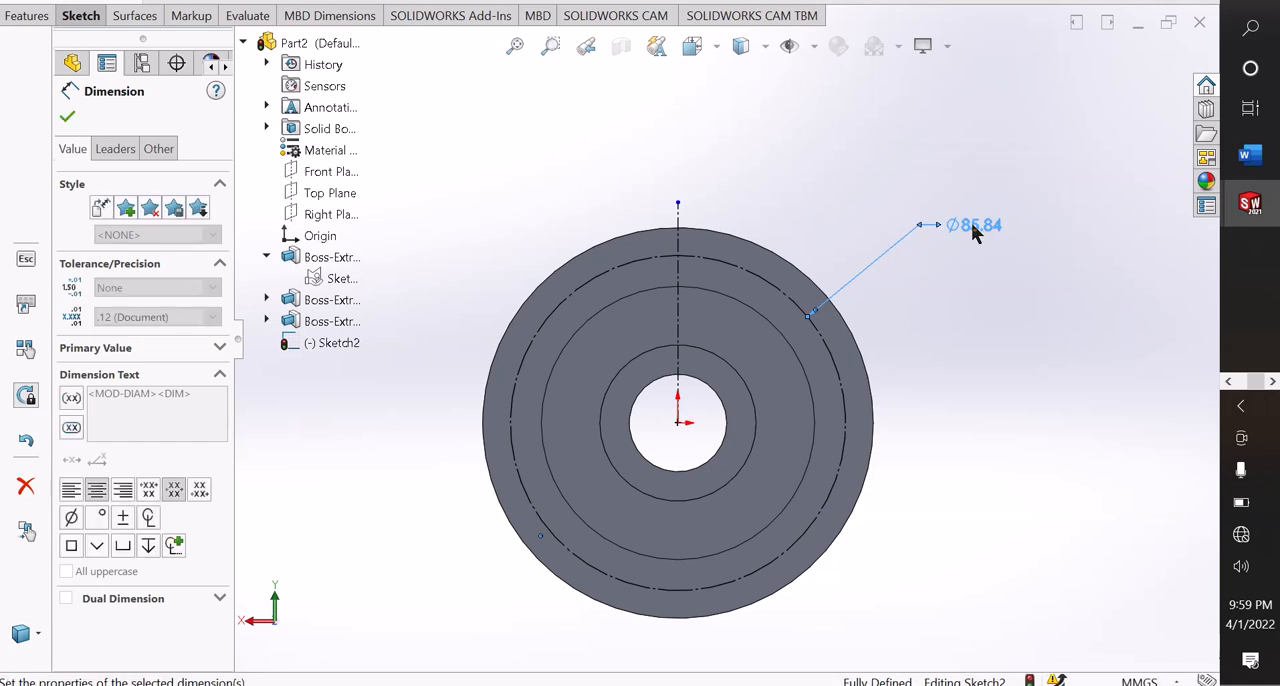
{"action": "left_click", "coordinate": [993, 369]}
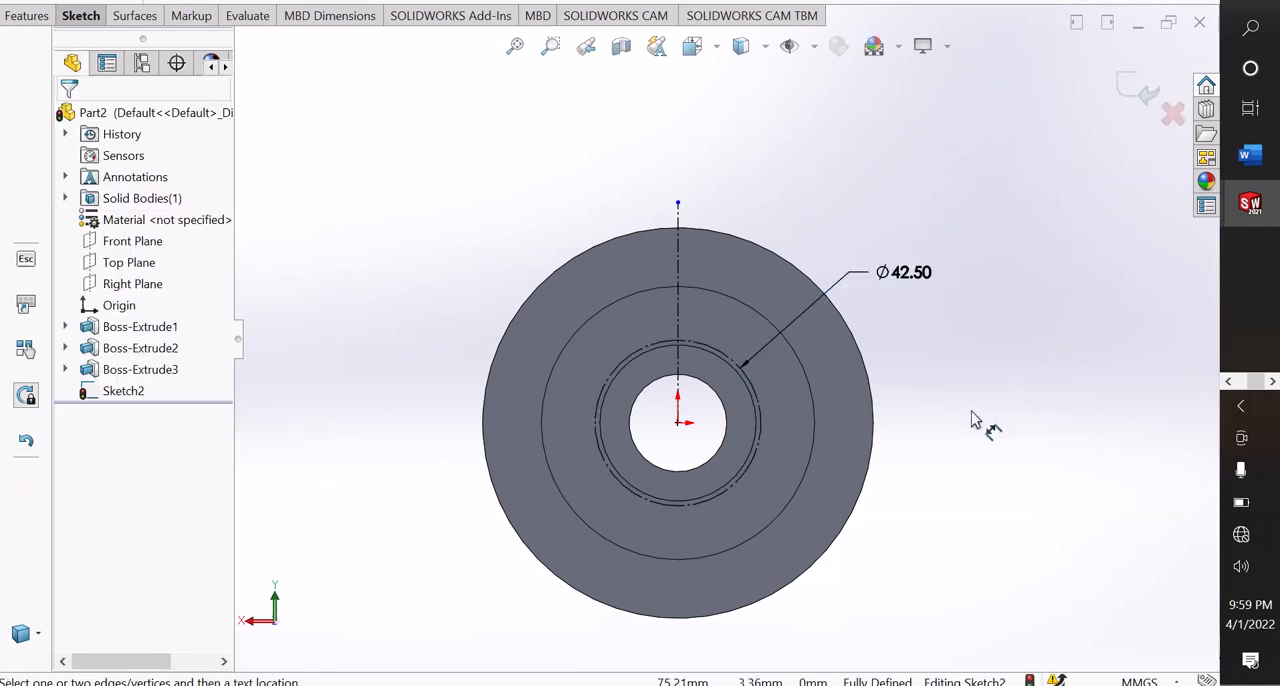
Set the construction circle's diameter to the expression 42.5*2 mm and end dimensioning.
{"action": "left_click", "coordinate": [917, 275]}
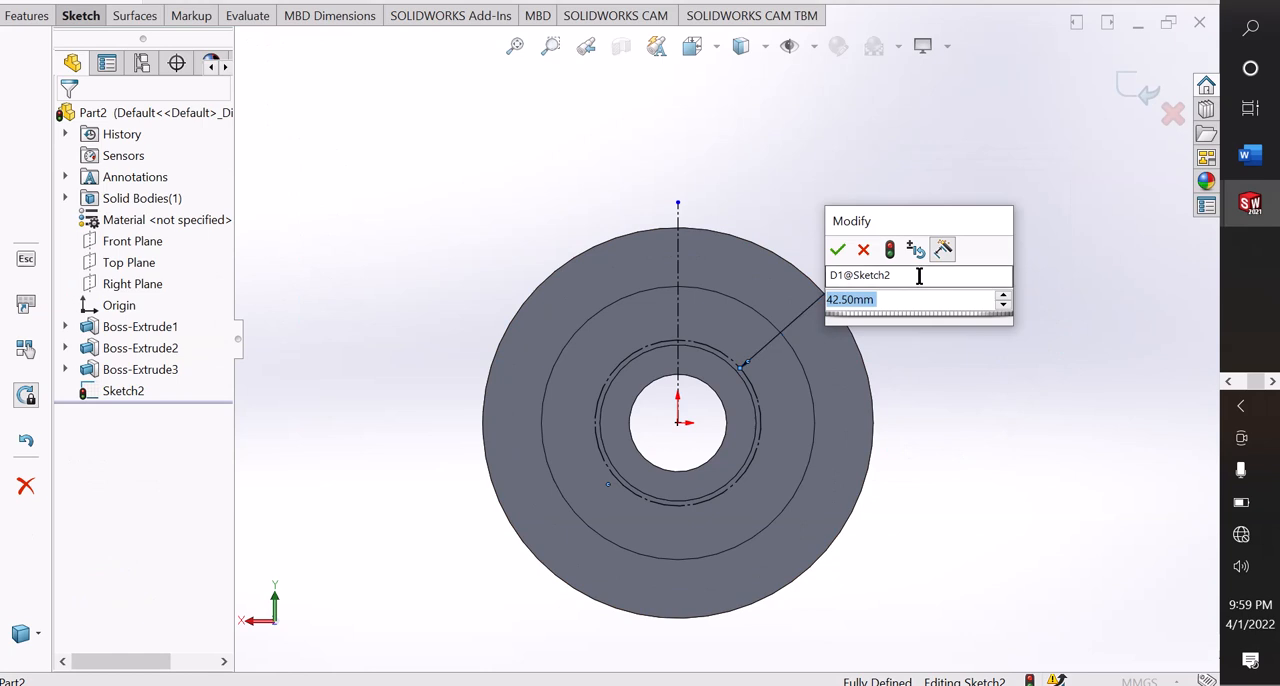
{"action": "type", "text": "42.5"}
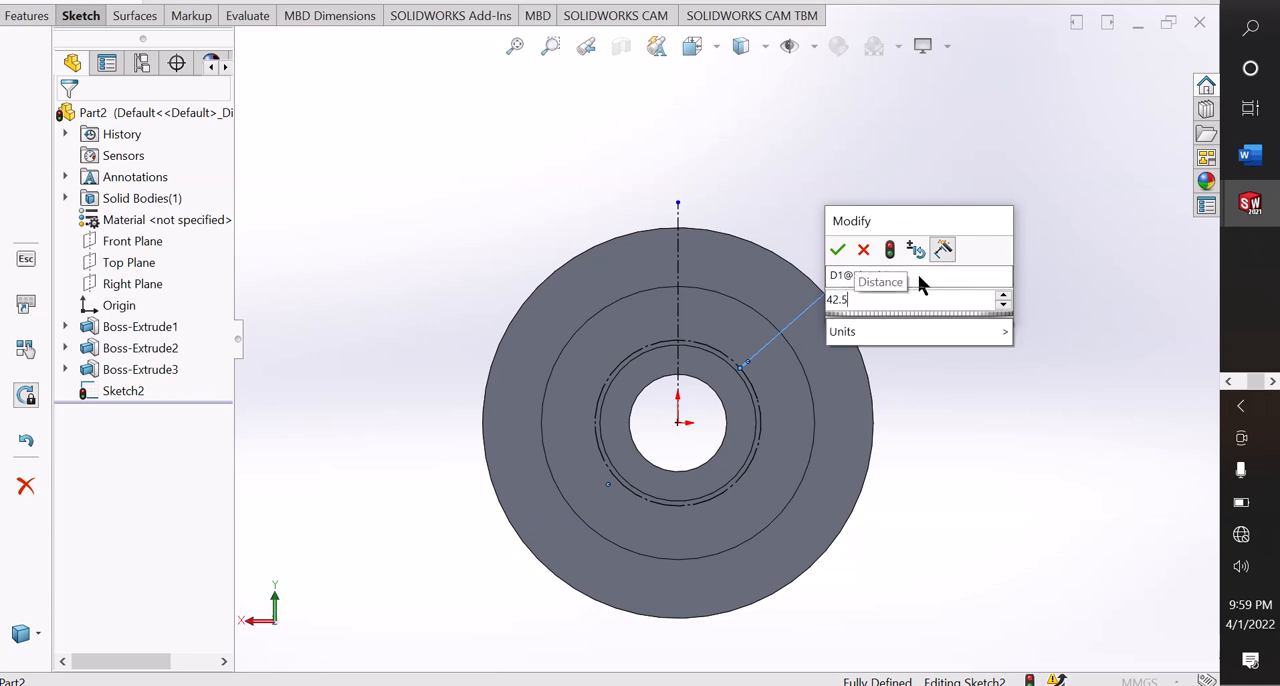
{"action": "type", "text": "*2"}
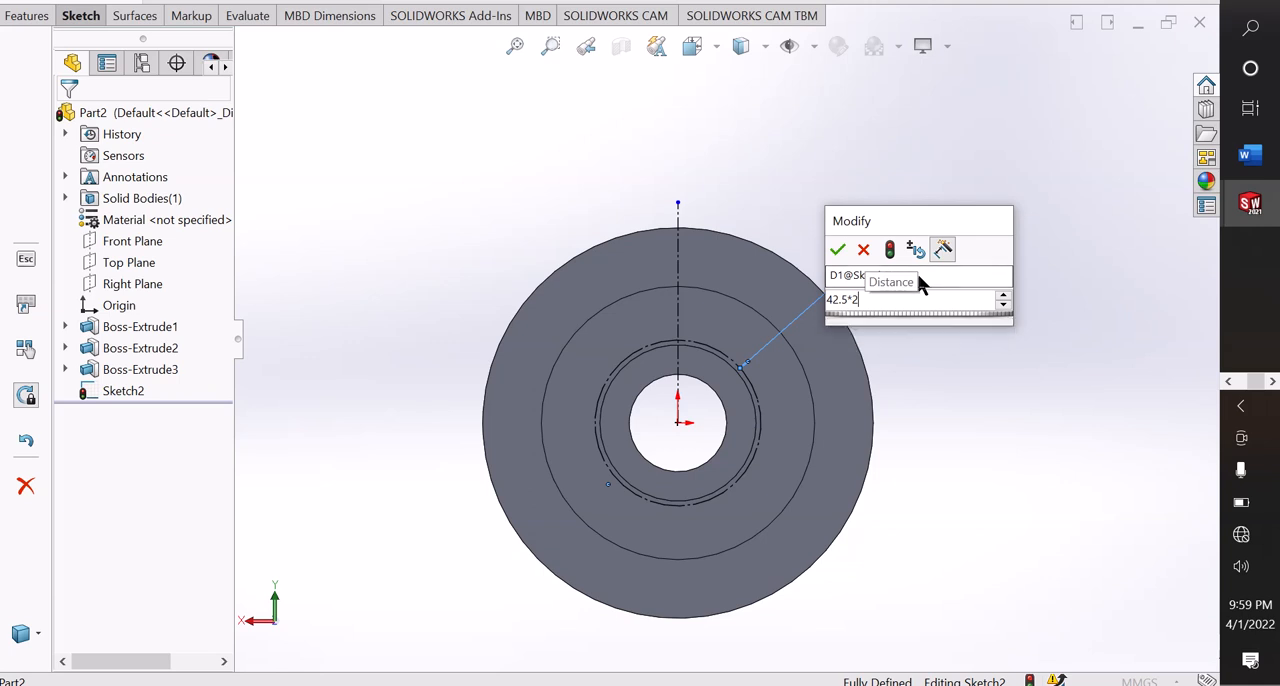
{"action": "key", "text": "Return"}
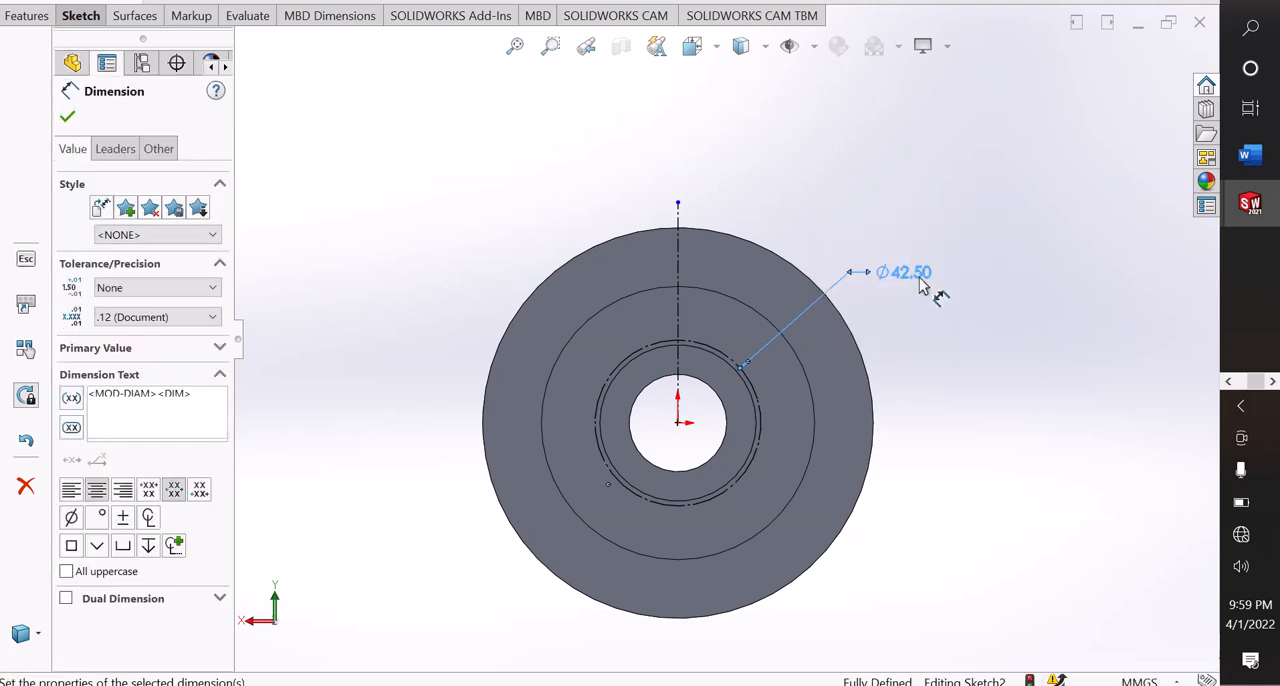
{"action": "key", "text": "Escape"}
{"action": "right_click", "coordinate": [956, 292]}
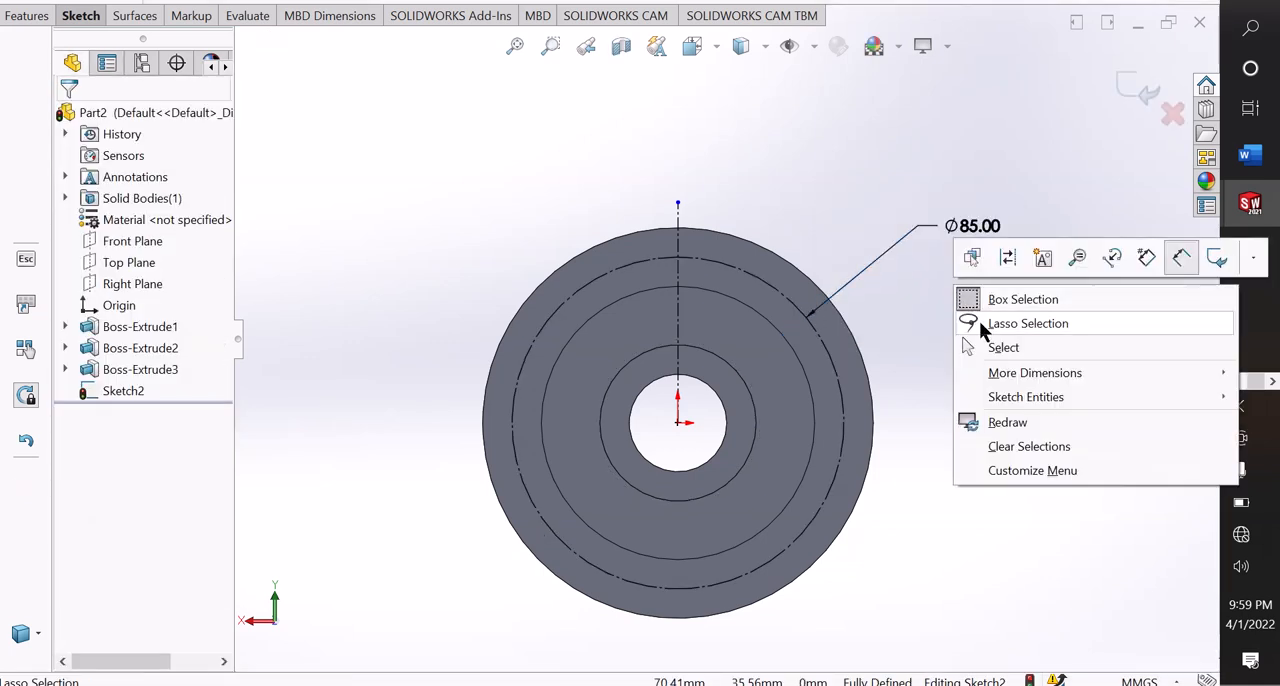
{"action": "left_click", "coordinate": [984, 347]}
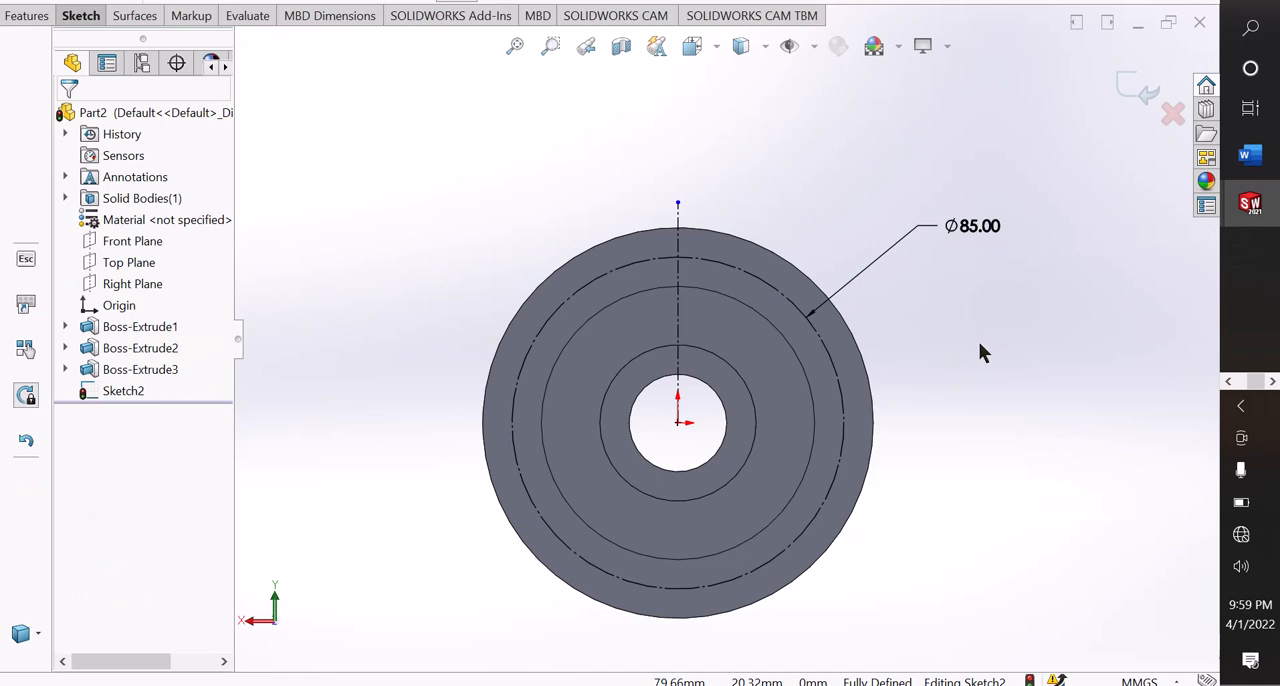
Sketch a circle about 6.9 mm in diameter centred where the vertical centerline crosses the construction circle above the origin.
{"action": "left_click", "coordinate": [80, 16]}
{"action": "left_click", "coordinate": [169, 40]}
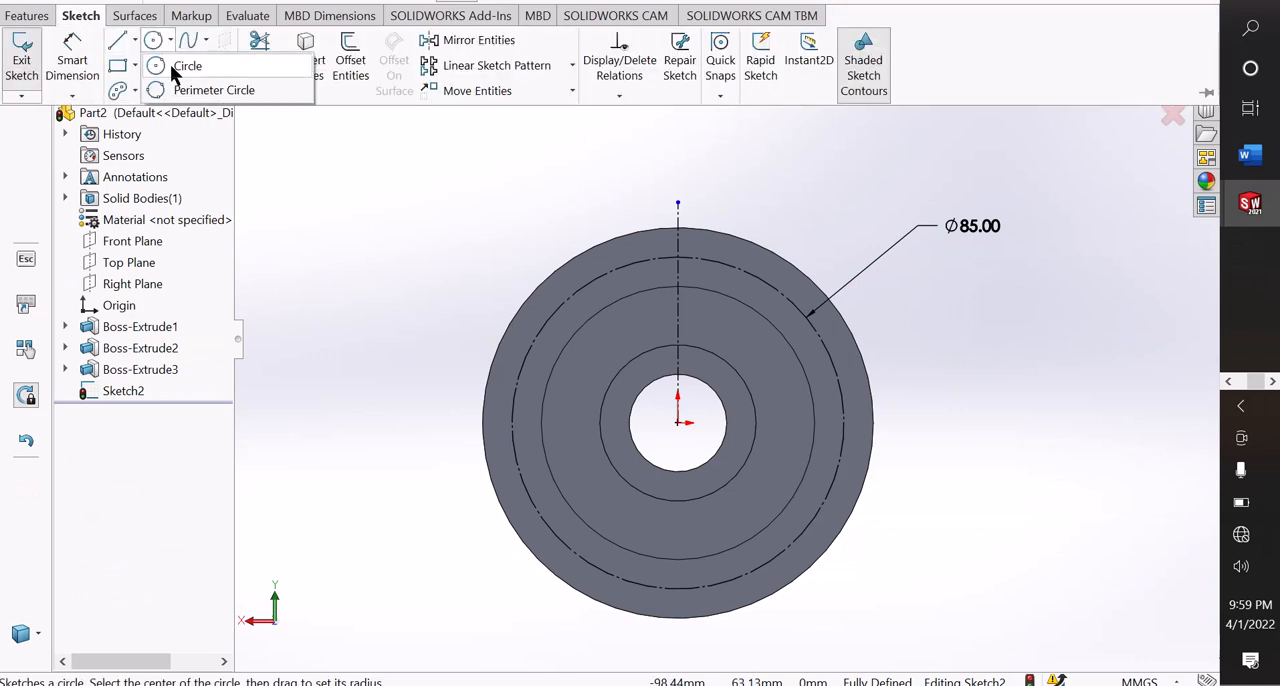
{"action": "left_click", "coordinate": [171, 64]}
{"action": "scroll", "coordinate": [685, 262], "scroll_direction": "down", "scroll_amount": 4}
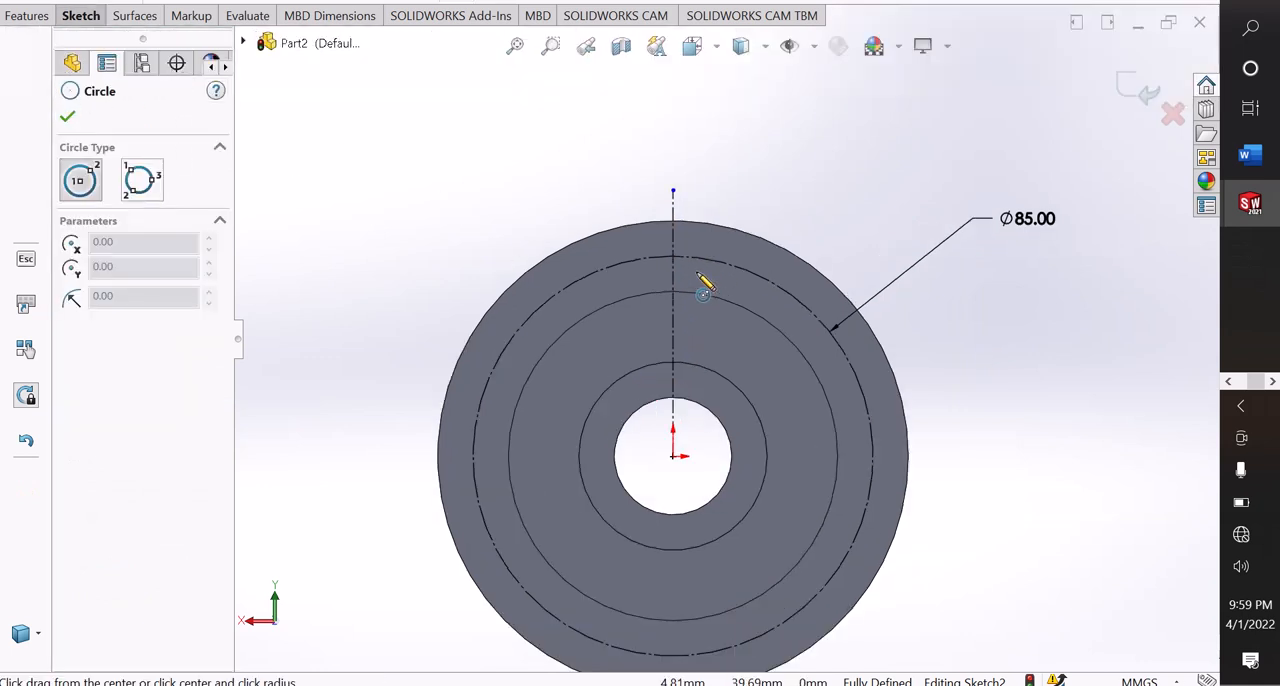
{"action": "left_click", "coordinate": [650, 259]}
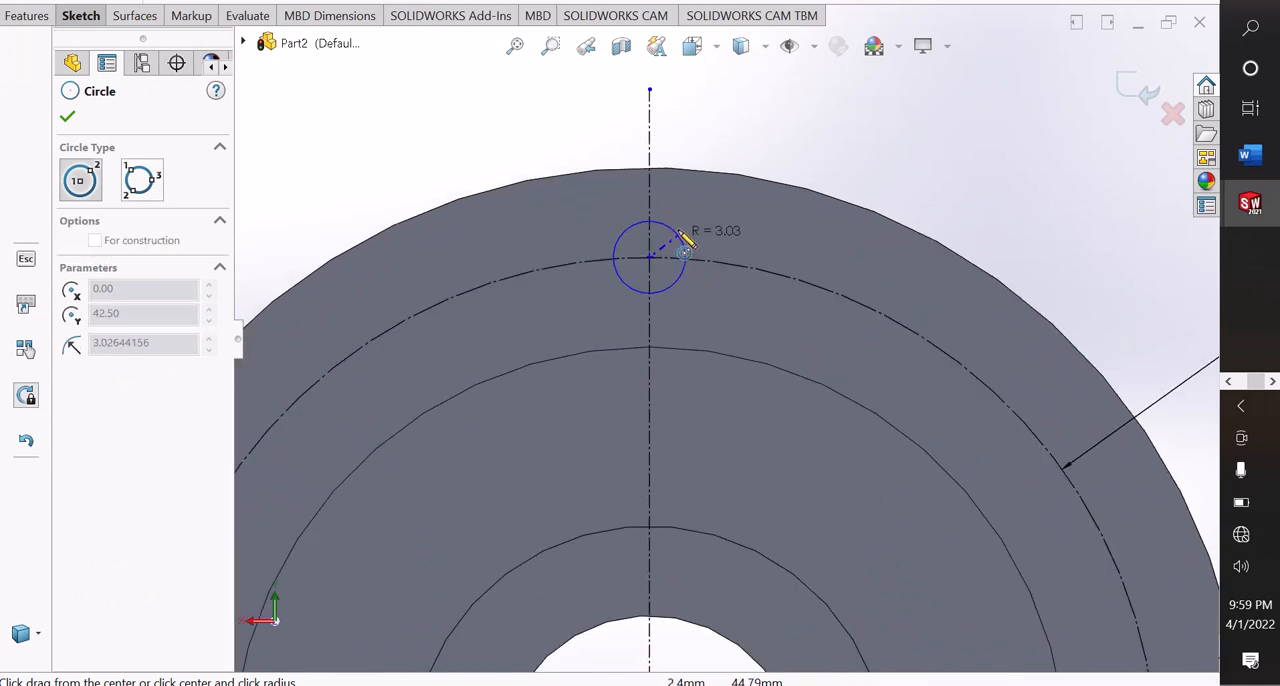
{"action": "left_click", "coordinate": [684, 240]}
{"action": "right_click", "coordinate": [684, 240]}
{"action": "left_click", "coordinate": [695, 243]}
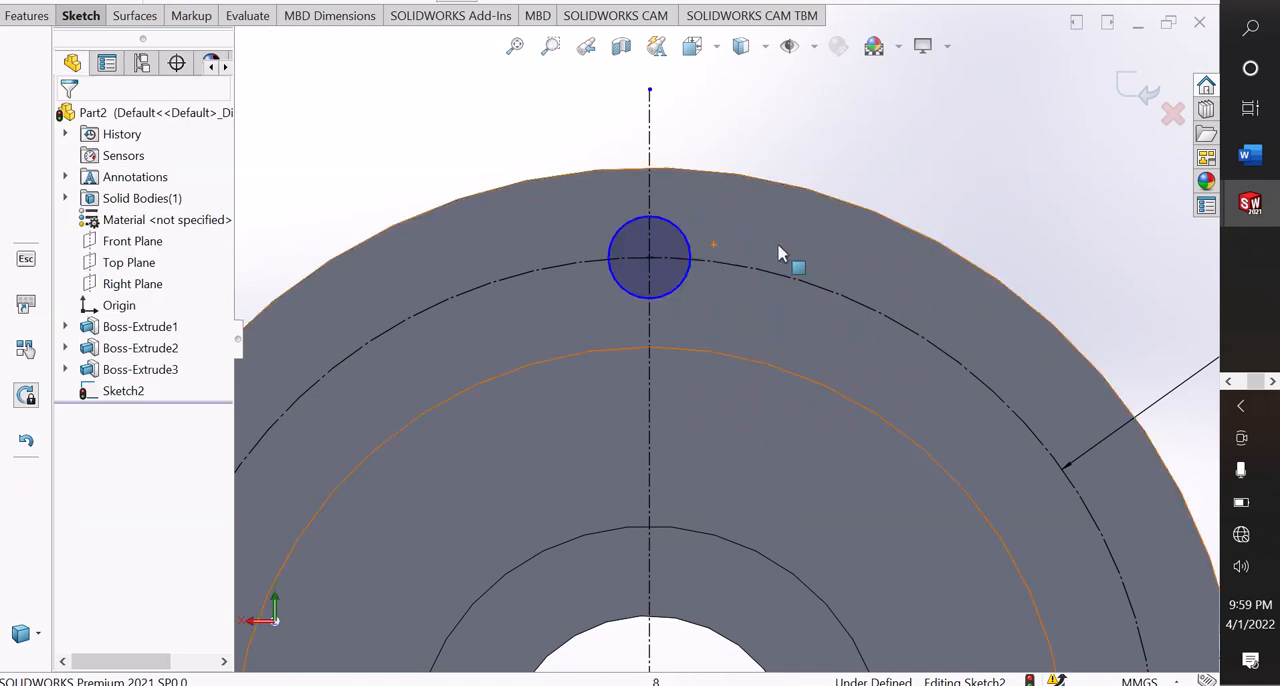
Dimension the small circle on the construction circle to a diameter of 10 mm.
{"action": "right_click_drag", "start_coordinate": [700, 545], "coordinate": [697, 318]}
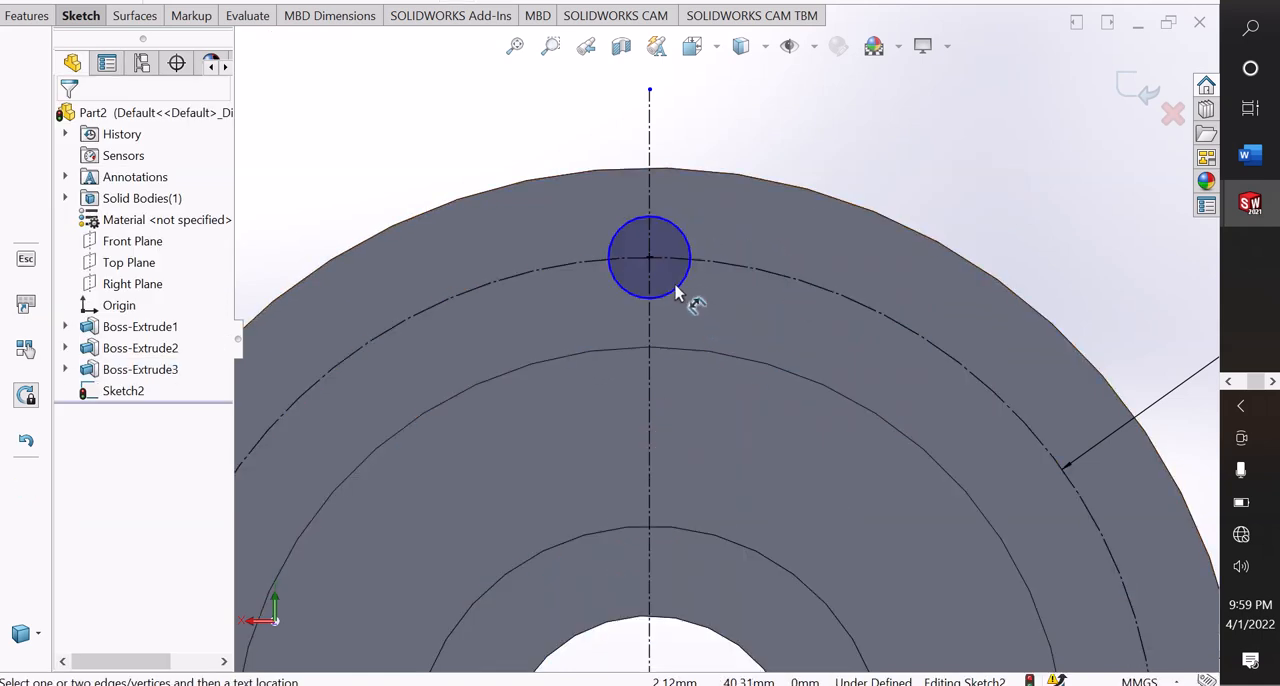
{"action": "left_click", "coordinate": [676, 292]}
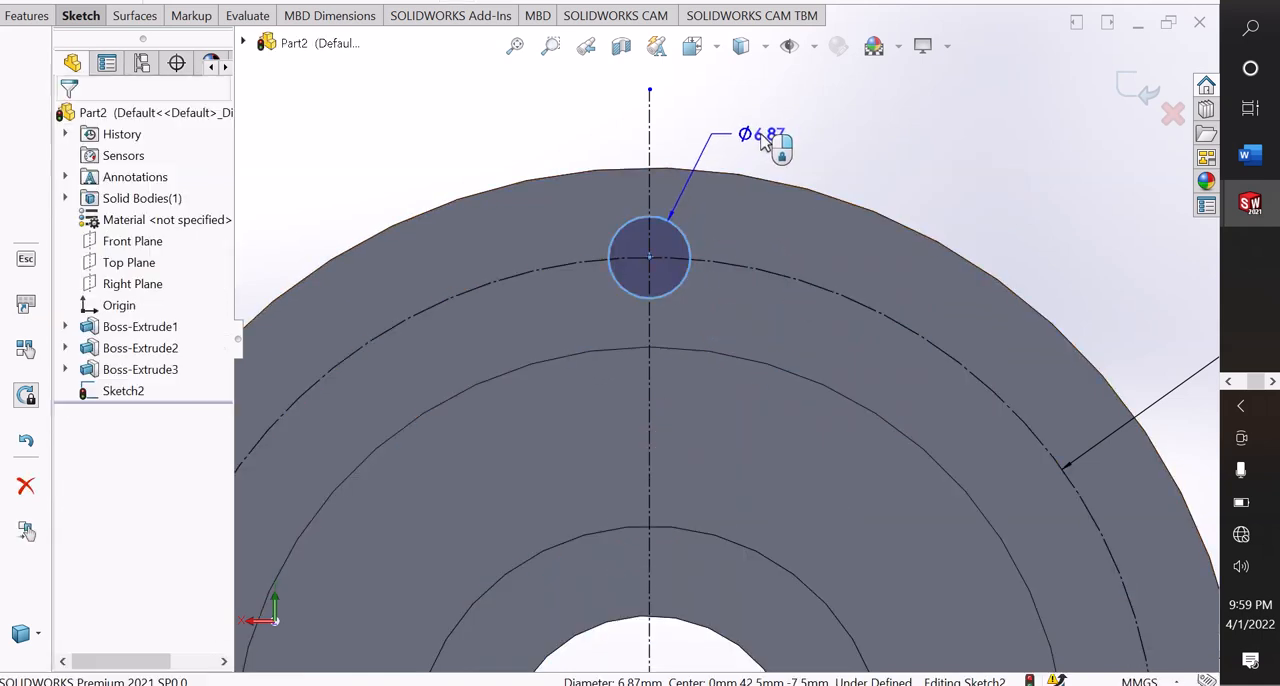
{"action": "left_click", "coordinate": [760, 141]}
{"action": "type", "text": "10"}
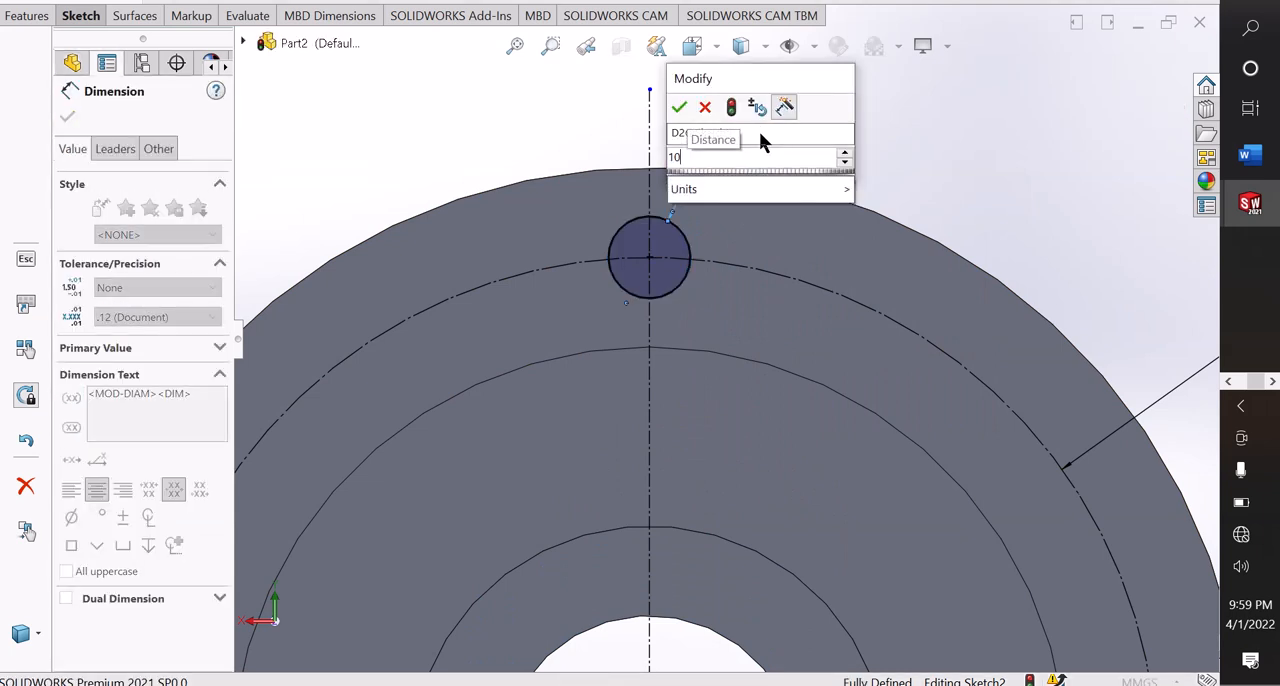
{"action": "key", "text": "Escape"}
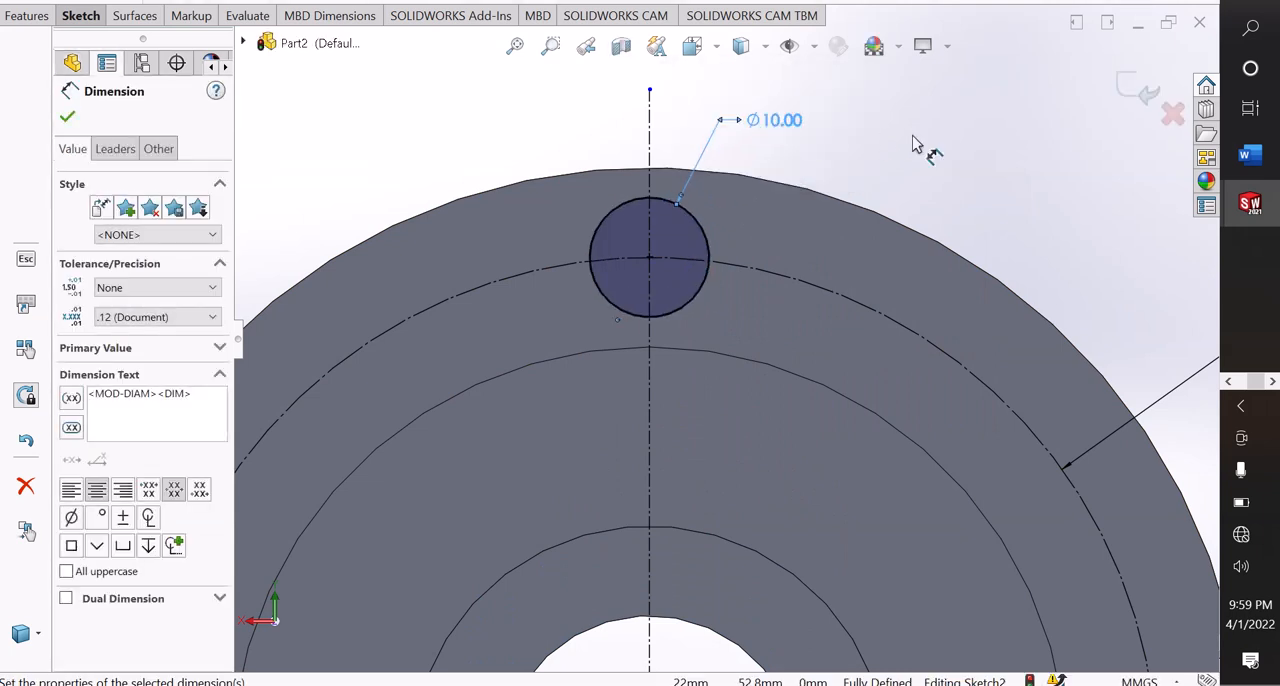
{"action": "key", "text": "Escape"}
{"action": "right_click", "coordinate": [932, 158]}
{"action": "left_click", "coordinate": [946, 202]}
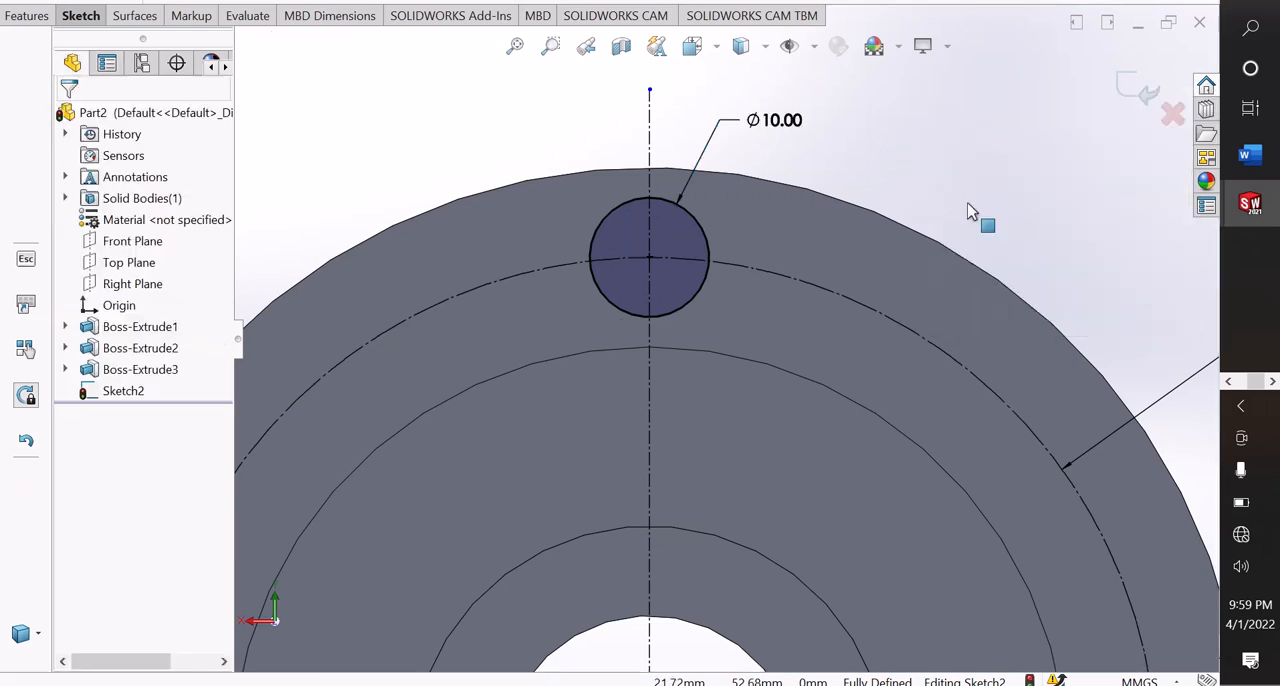
Cut the 10 mm circle through the outer ring with an Extruded Cut using the Up To Next end condition.
{"action": "scroll", "coordinate": [942, 207], "scroll_direction": "up", "scroll_amount": 7}
{"action": "scroll", "coordinate": [763, 511], "scroll_direction": "down", "scroll_amount": 3}
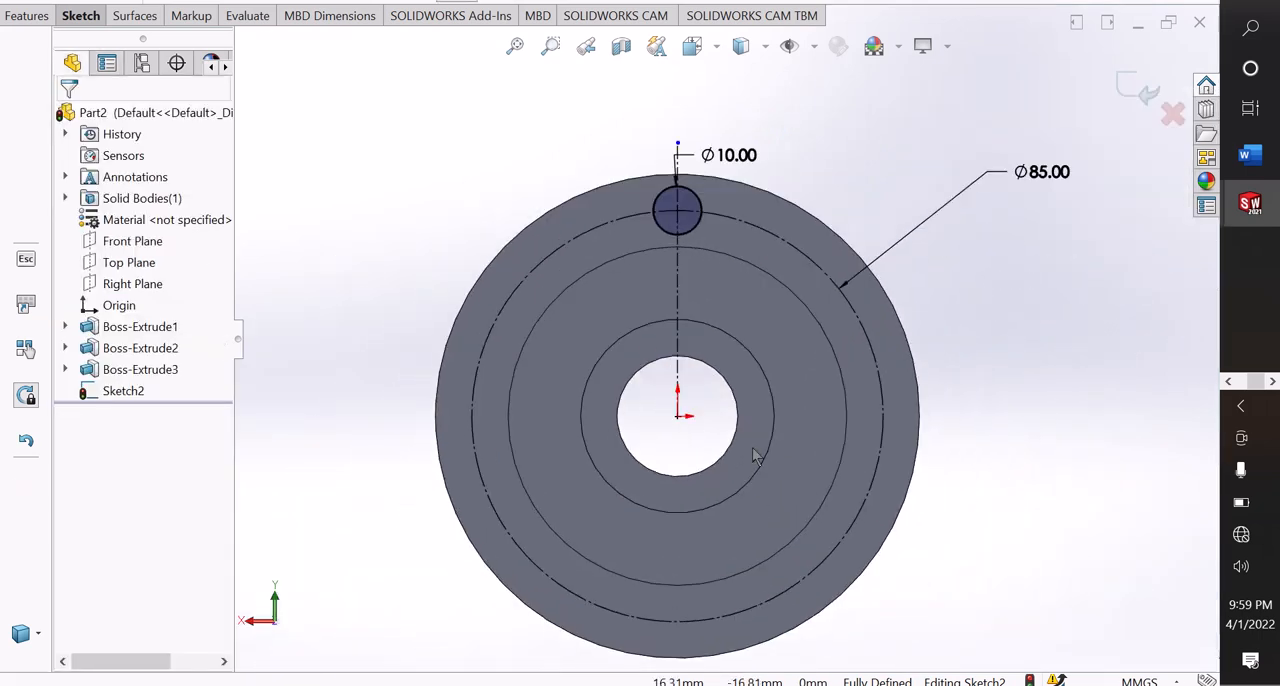
{"action": "left_click", "coordinate": [32, 20]}
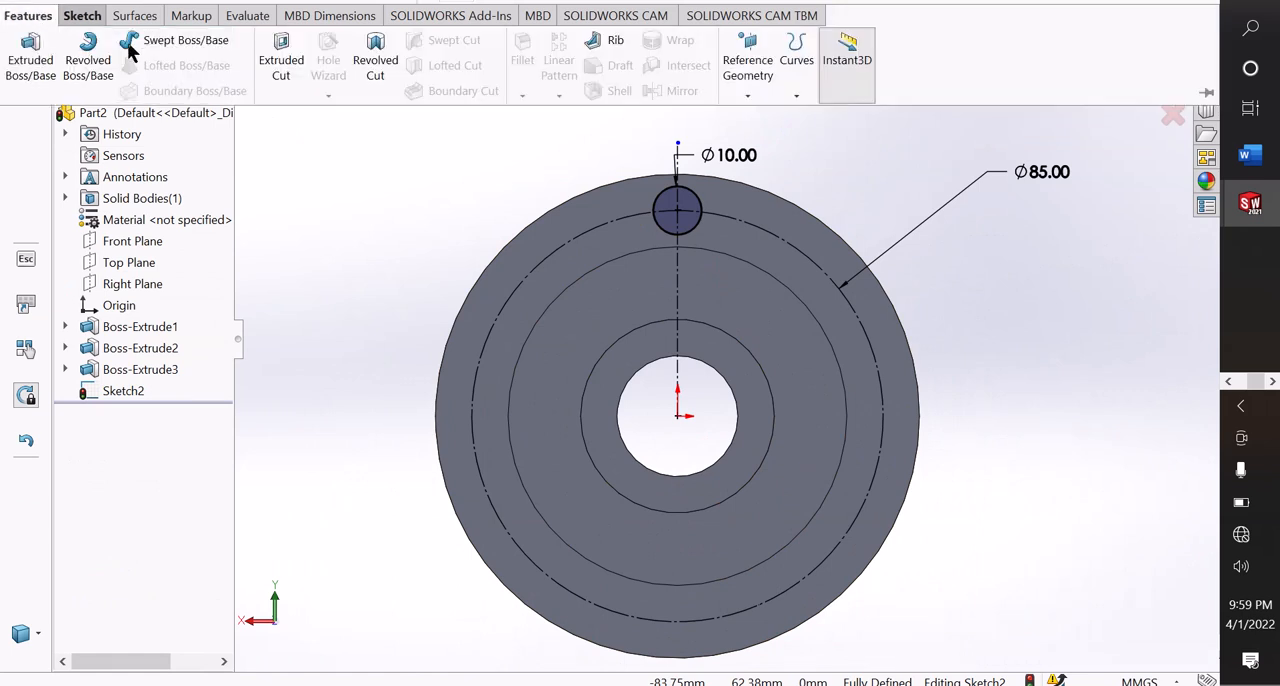
{"action": "left_click", "coordinate": [282, 68]}
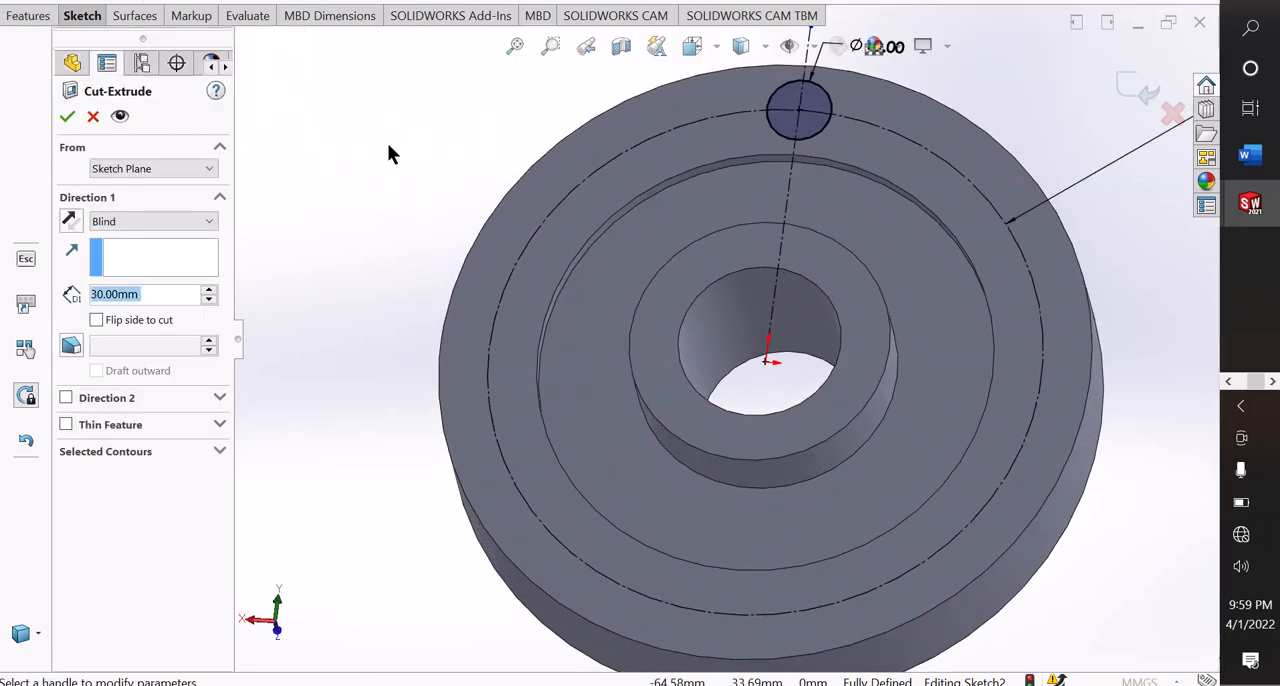
{"action": "middle_click_drag", "start_coordinate": [469, 166], "coordinate": [634, 326]}
{"action": "scroll", "coordinate": [735, 240], "scroll_direction": "down", "scroll_amount": 2}
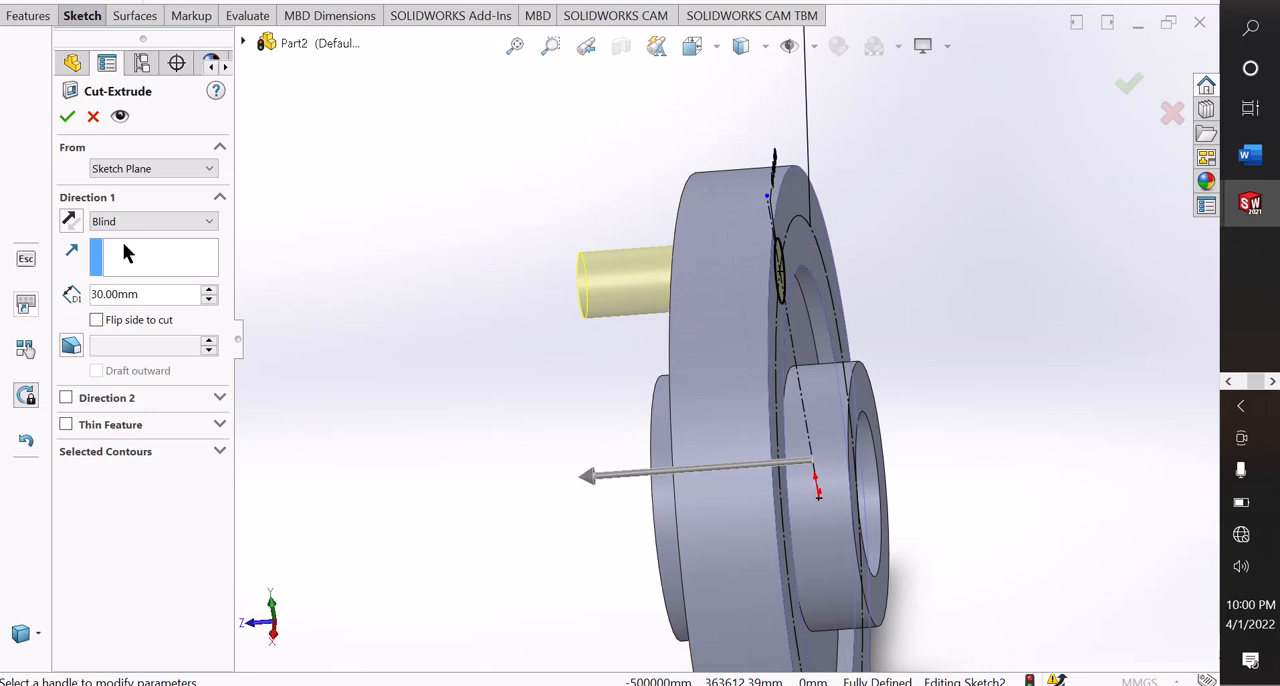
{"action": "left_click", "coordinate": [113, 229]}
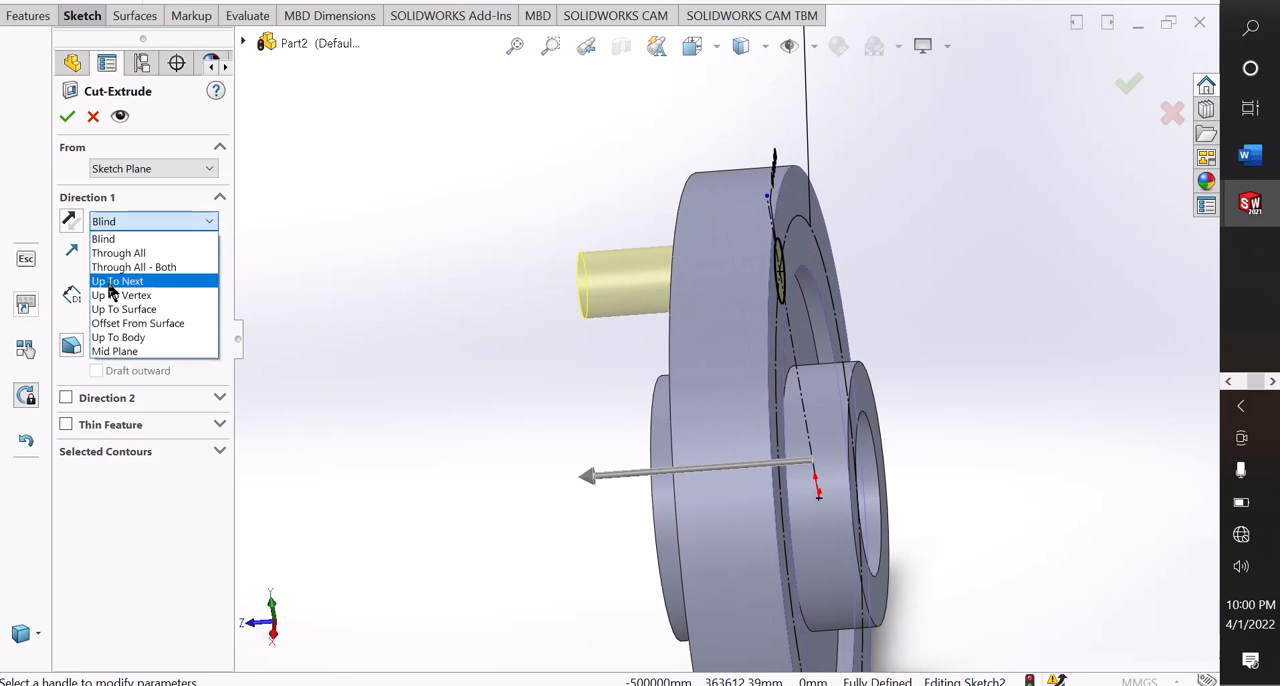
{"action": "left_click", "coordinate": [113, 283]}
{"action": "middle_click_drag", "start_coordinate": [629, 289], "coordinate": [697, 303]}
{"action": "scroll", "coordinate": [678, 275], "scroll_direction": "down", "scroll_amount": 3}
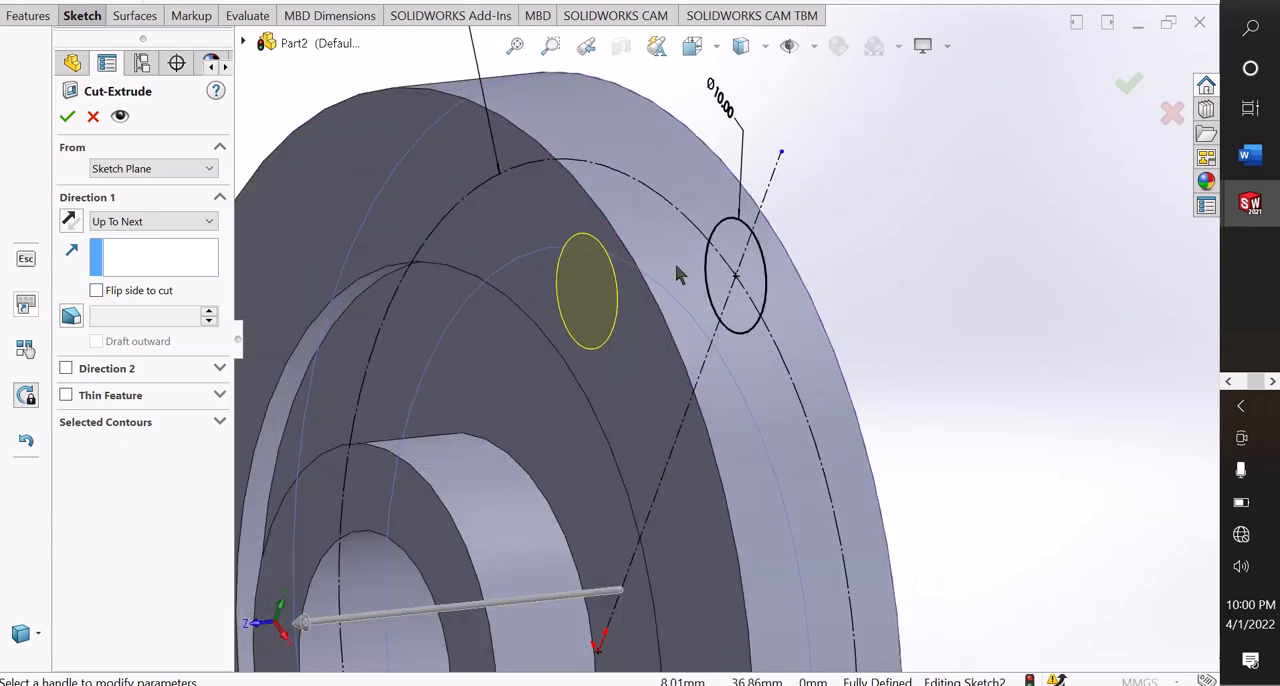
{"action": "left_click", "coordinate": [67, 117]}
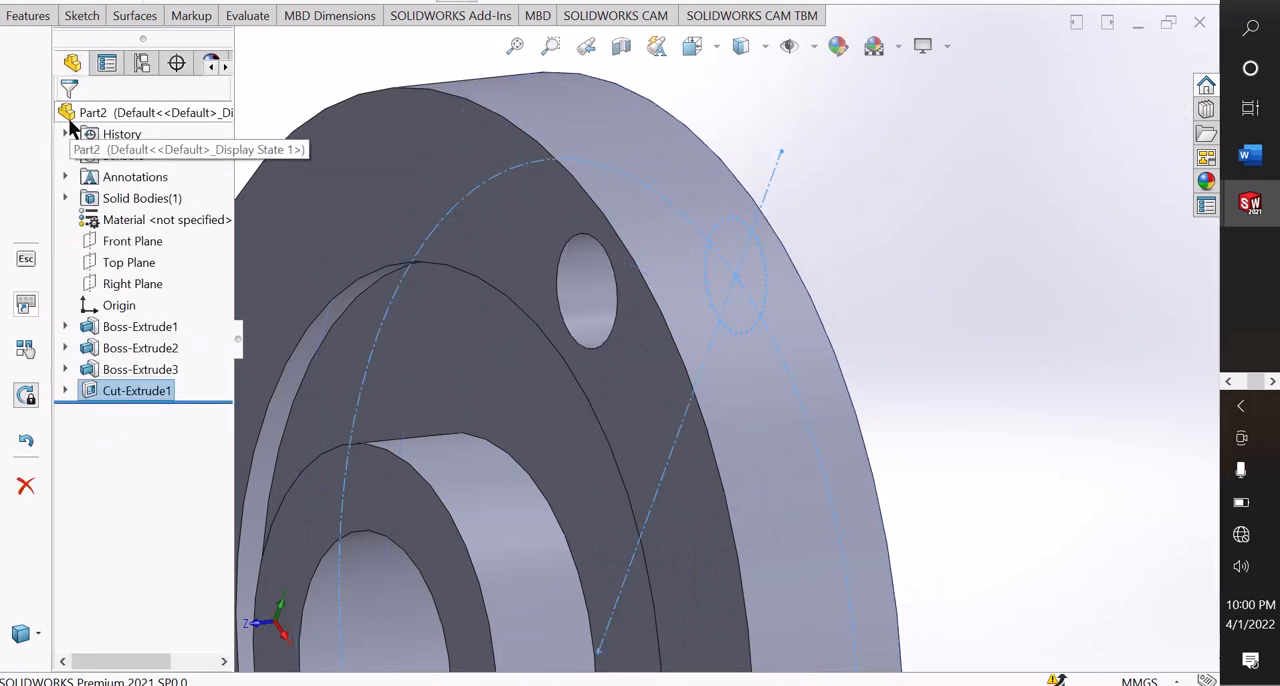
{"action": "left_click", "coordinate": [843, 249]}
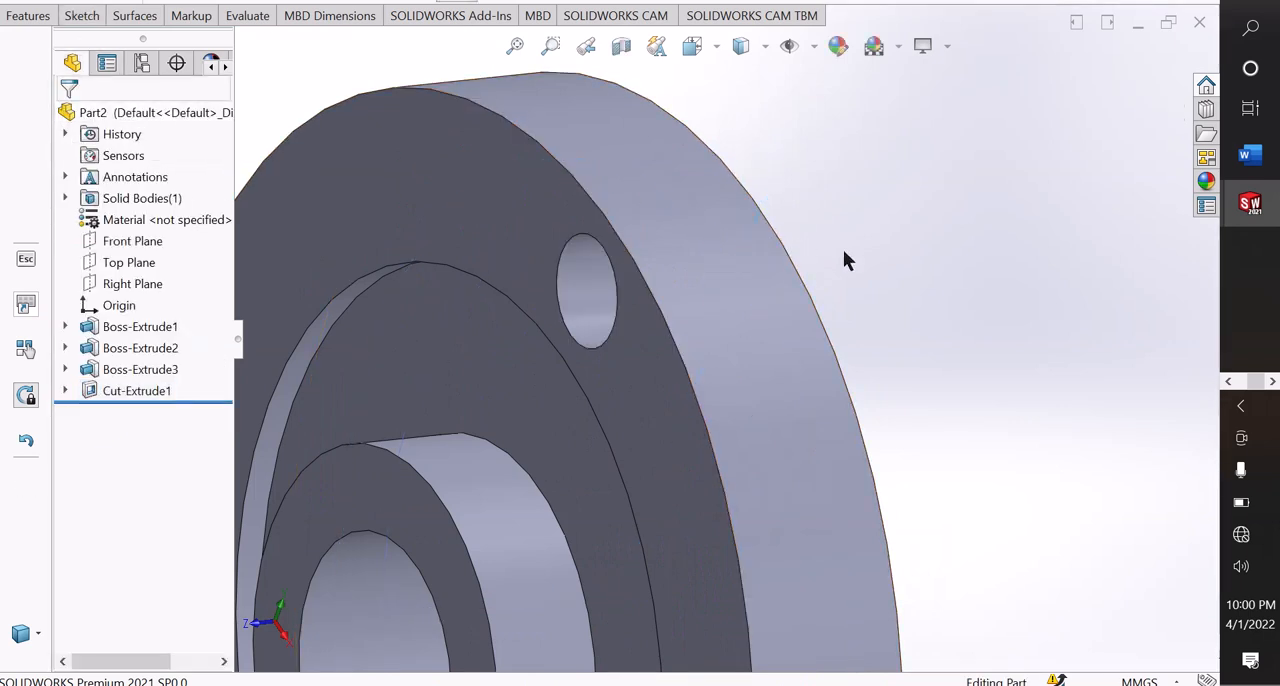
Circular-pattern the 10 mm hole around the circular edge of the middle ring, with 8 equally spaced instances over 360 degrees.
{"action": "mouse_move", "coordinate": [839, 257]}
{"action": "middle_mouse_down"}
{"action": "mouse_move", "coordinate": [578, 271]}
{"action": "mouse_move", "coordinate": [598, 330]}
{"action": "middle_mouse_up"}
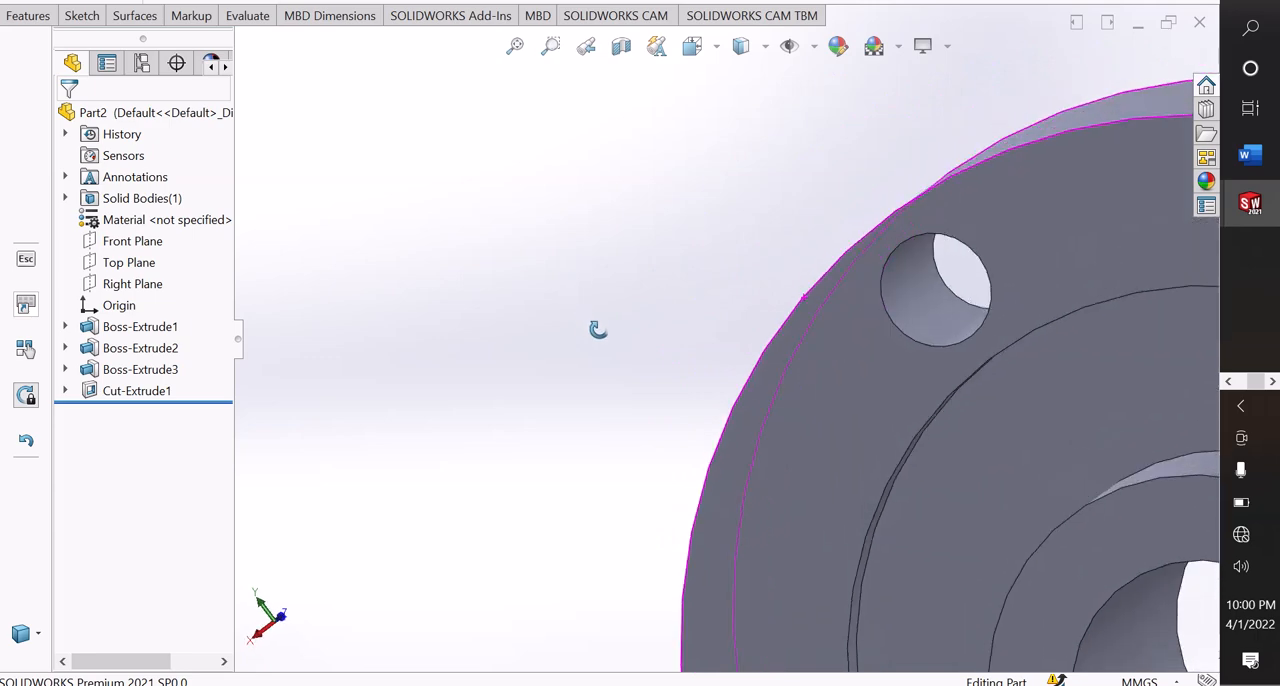
{"action": "scroll", "coordinate": [797, 368], "scroll_direction": "up", "scroll_amount": 3}
{"action": "scroll", "coordinate": [797, 368], "scroll_direction": "up", "scroll_amount": 2}
{"action": "scroll", "coordinate": [944, 472], "scroll_direction": "down", "scroll_amount": 2}
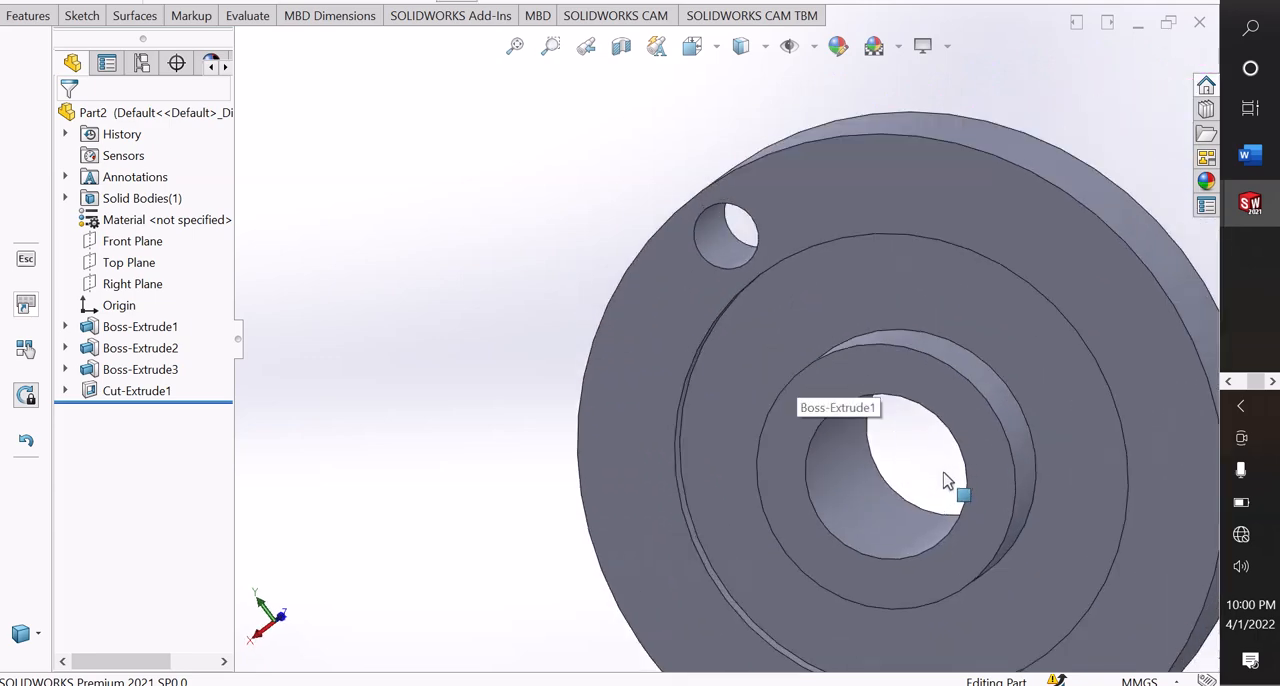
{"action": "scroll", "coordinate": [944, 472], "scroll_direction": "up", "scroll_amount": 2}
{"action": "scroll", "coordinate": [944, 472], "scroll_direction": "down", "scroll_amount": 2}
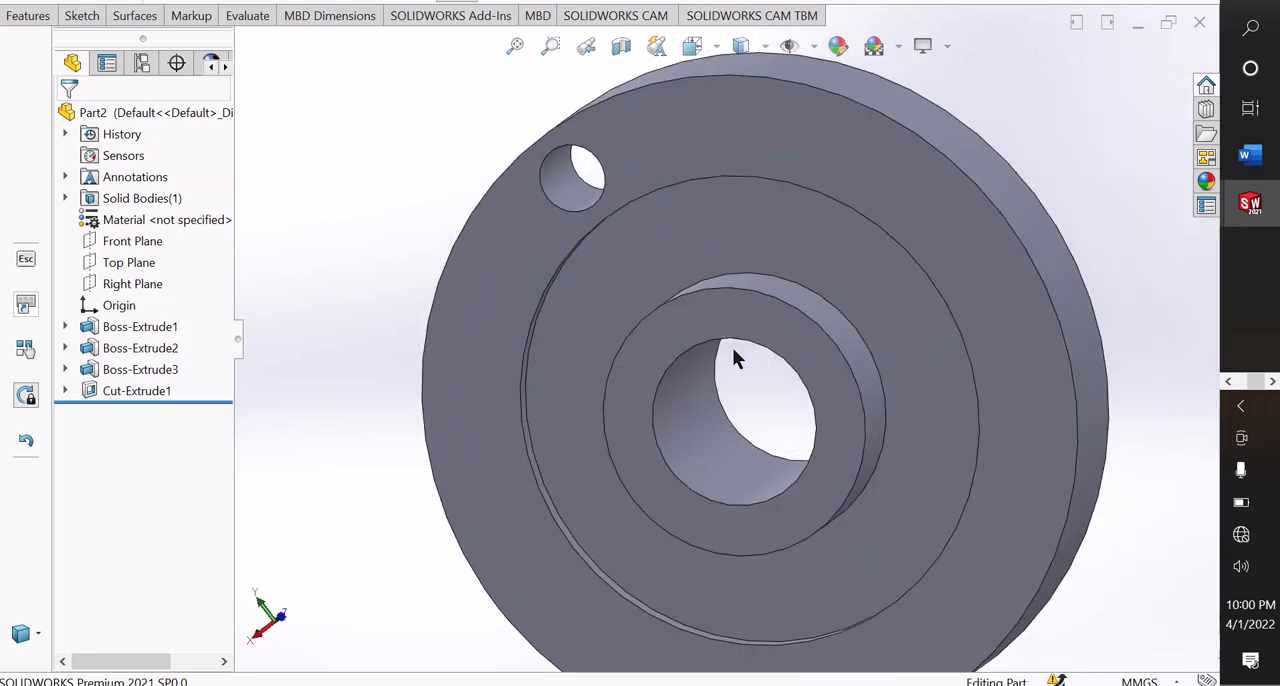
{"action": "middle_click_drag", "start_coordinate": [734, 357], "coordinate": [756, 366]}
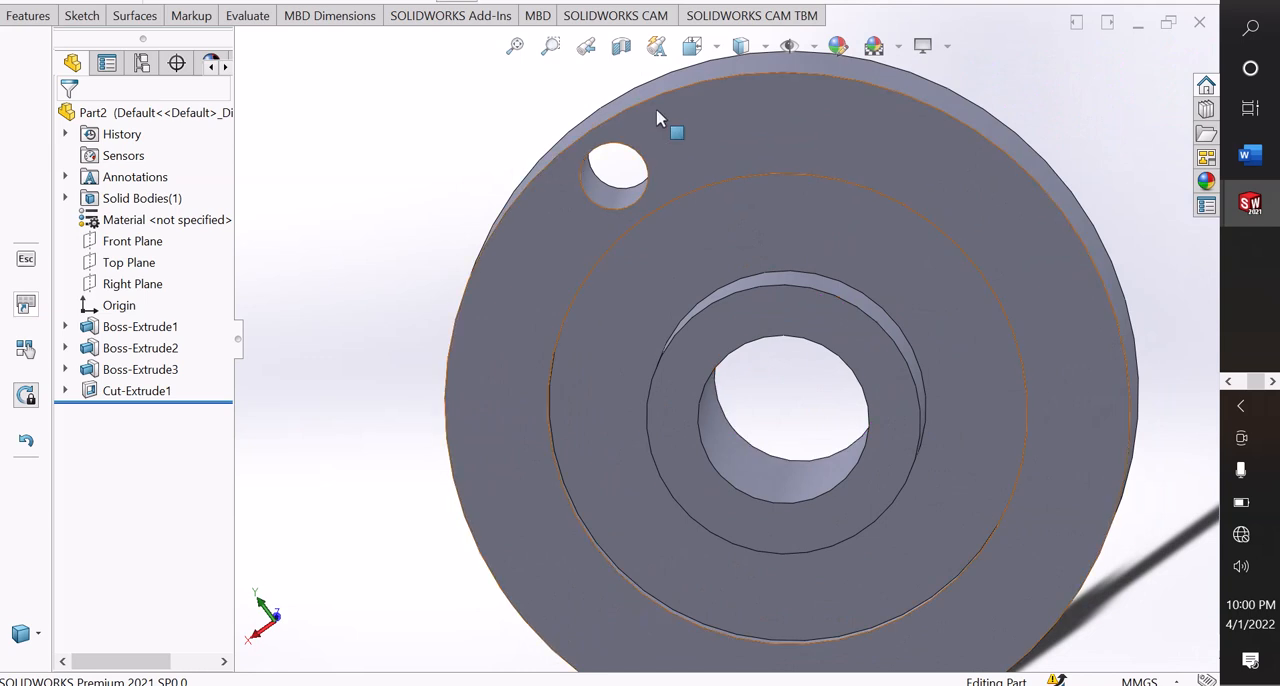
{"action": "left_click", "coordinate": [601, 196]}
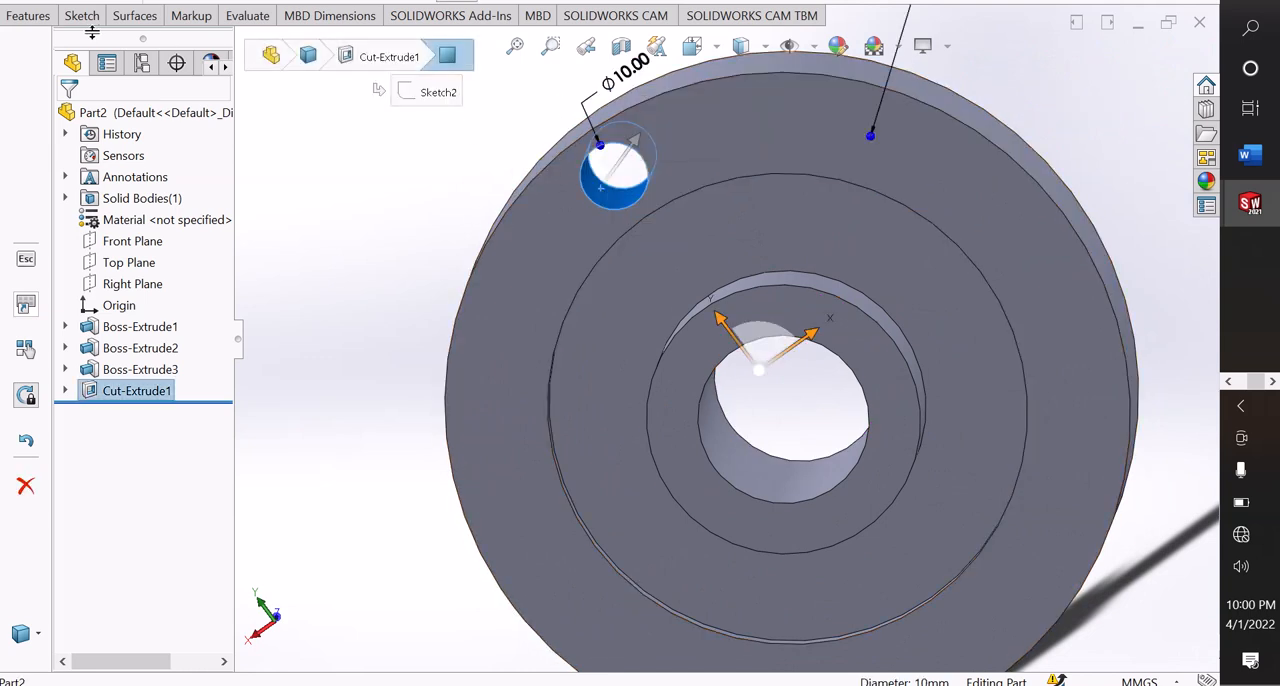
{"action": "left_click", "coordinate": [25, 18]}
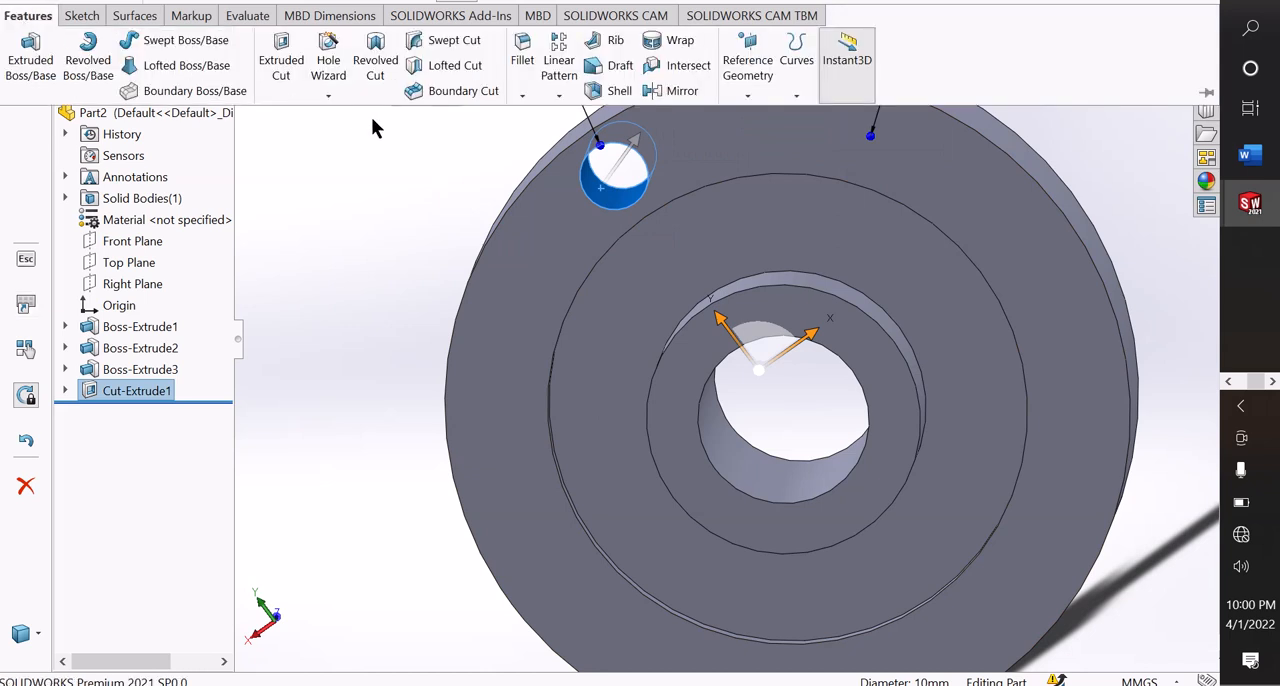
{"action": "left_click", "coordinate": [556, 98]}
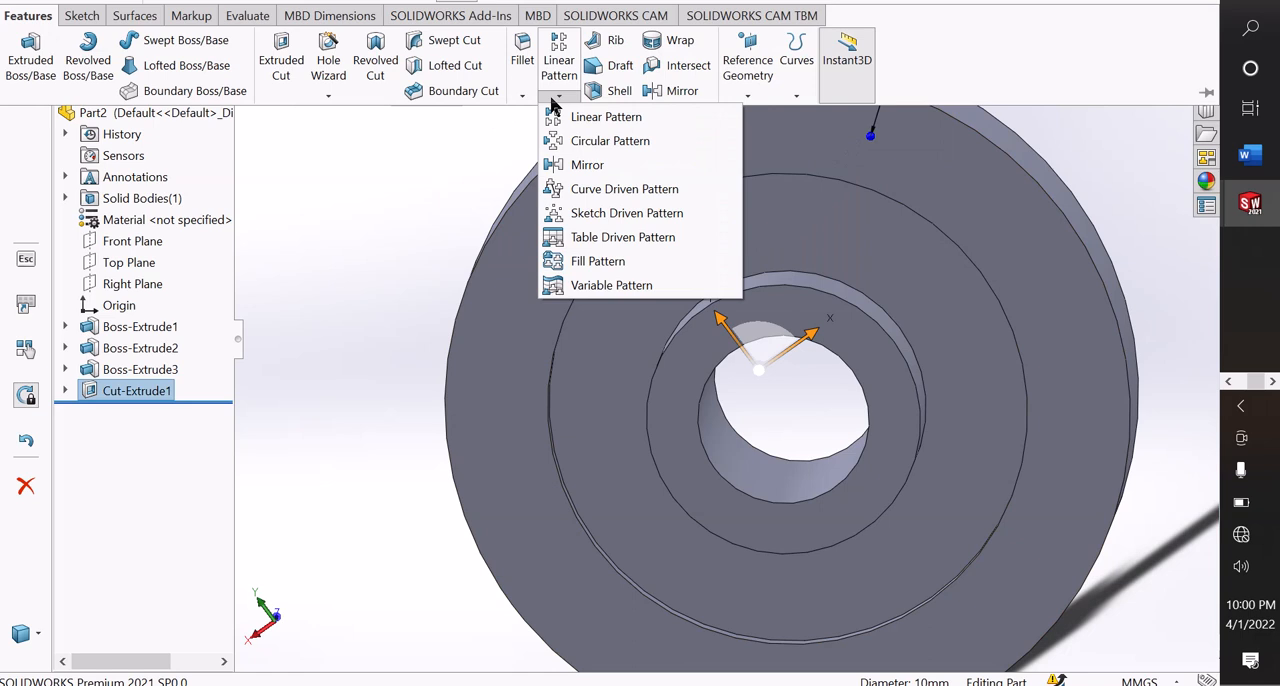
{"action": "left_click", "coordinate": [600, 140]}
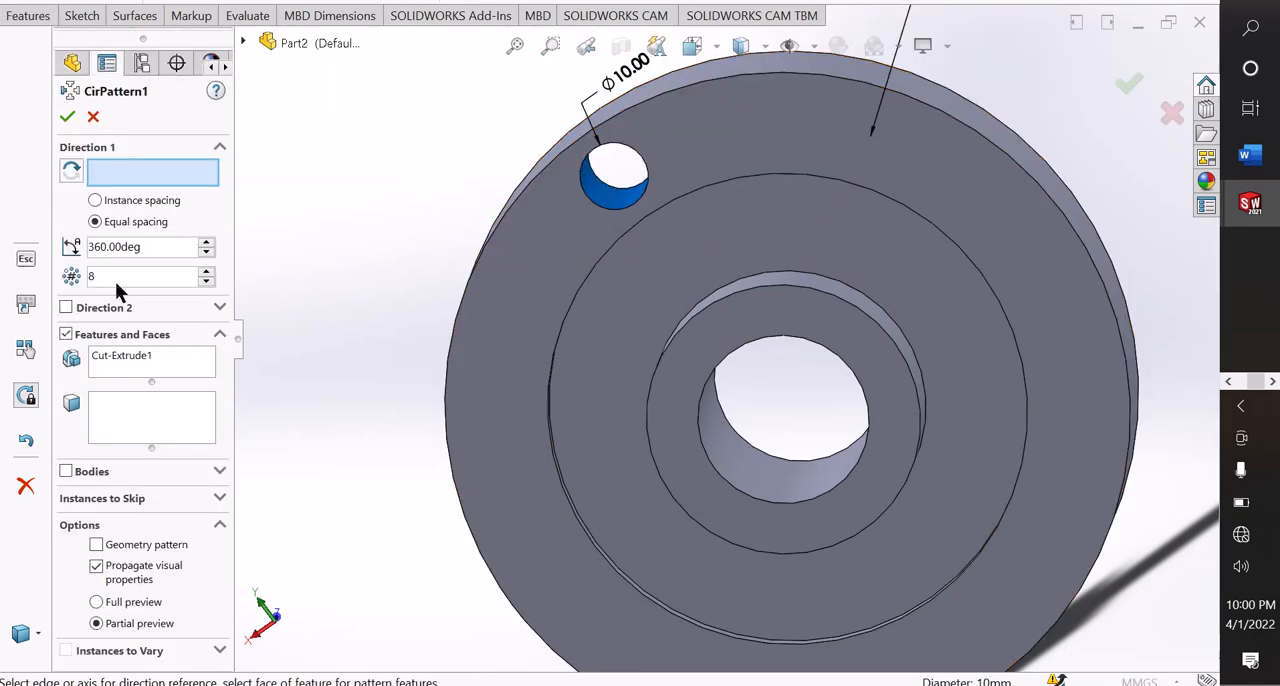
{"action": "double_click", "coordinate": [140, 277]}
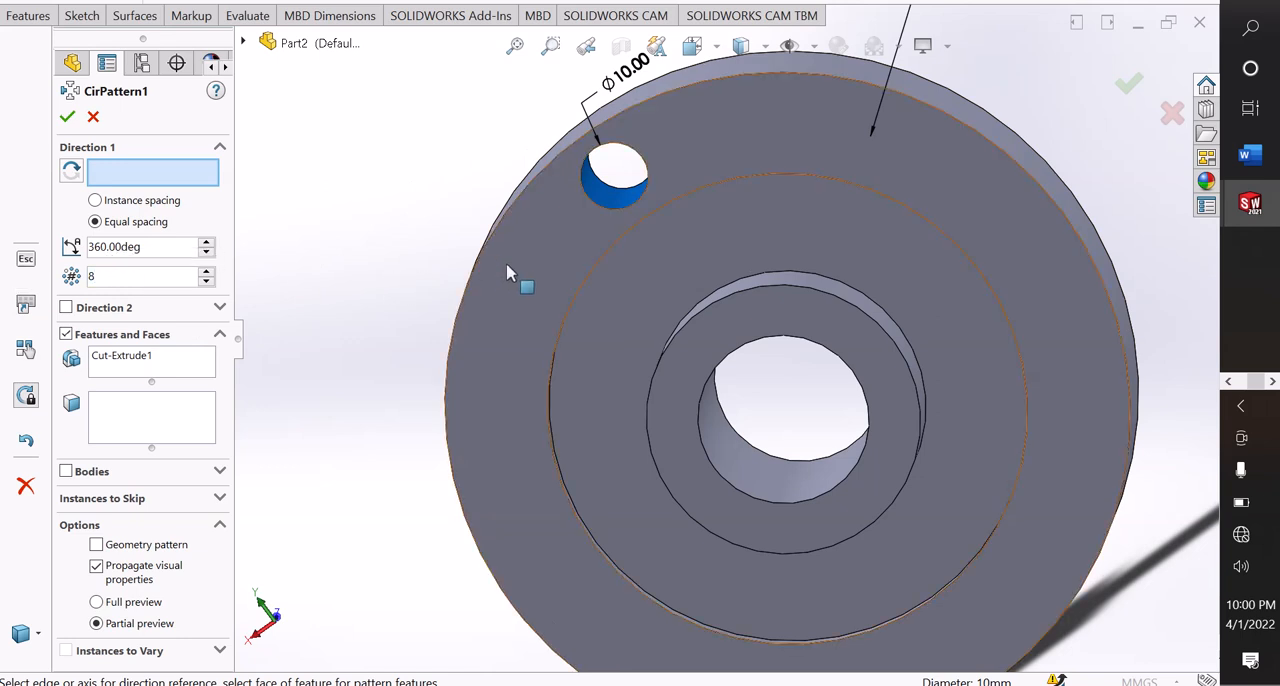
{"action": "left_click", "coordinate": [583, 292]}
{"action": "scroll", "coordinate": [789, 349], "scroll_direction": "down", "scroll_amount": 3}
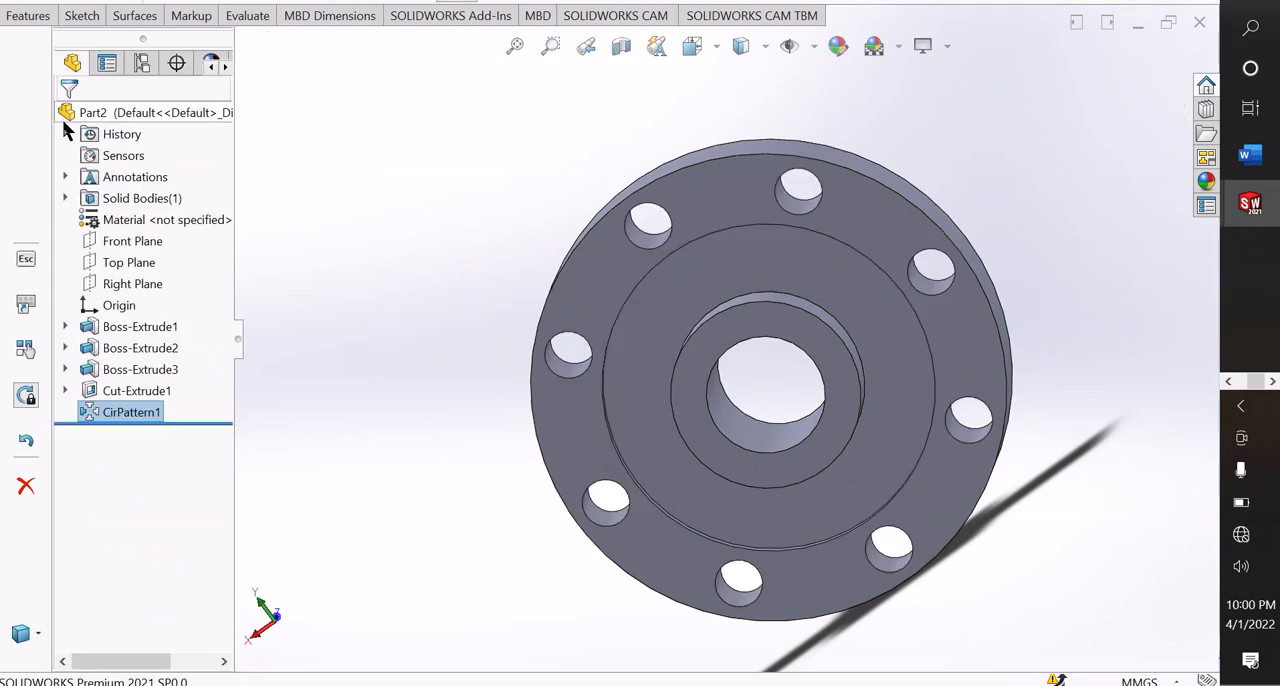
Apply the polished brass appearance from the Metal > Brass appearance library to the whole flange.
{"action": "middle_click_drag", "start_coordinate": [385, 474], "coordinate": [1017, 457]}
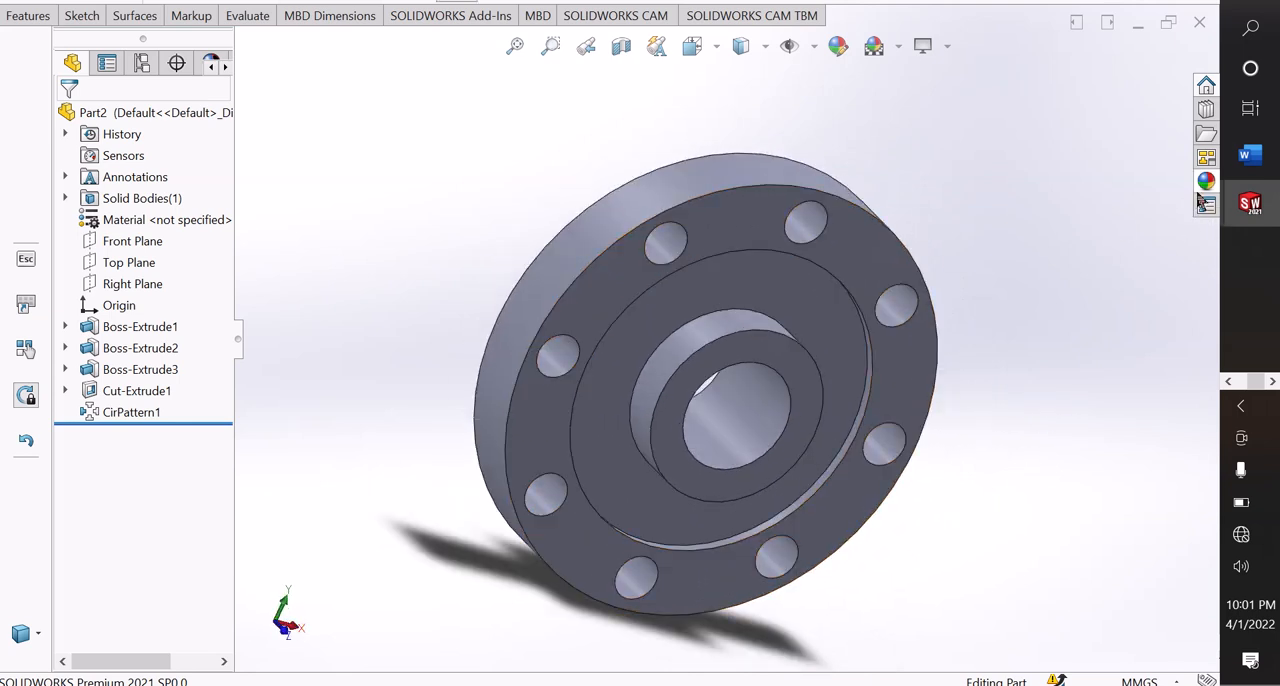
{"action": "left_click", "coordinate": [1205, 186]}
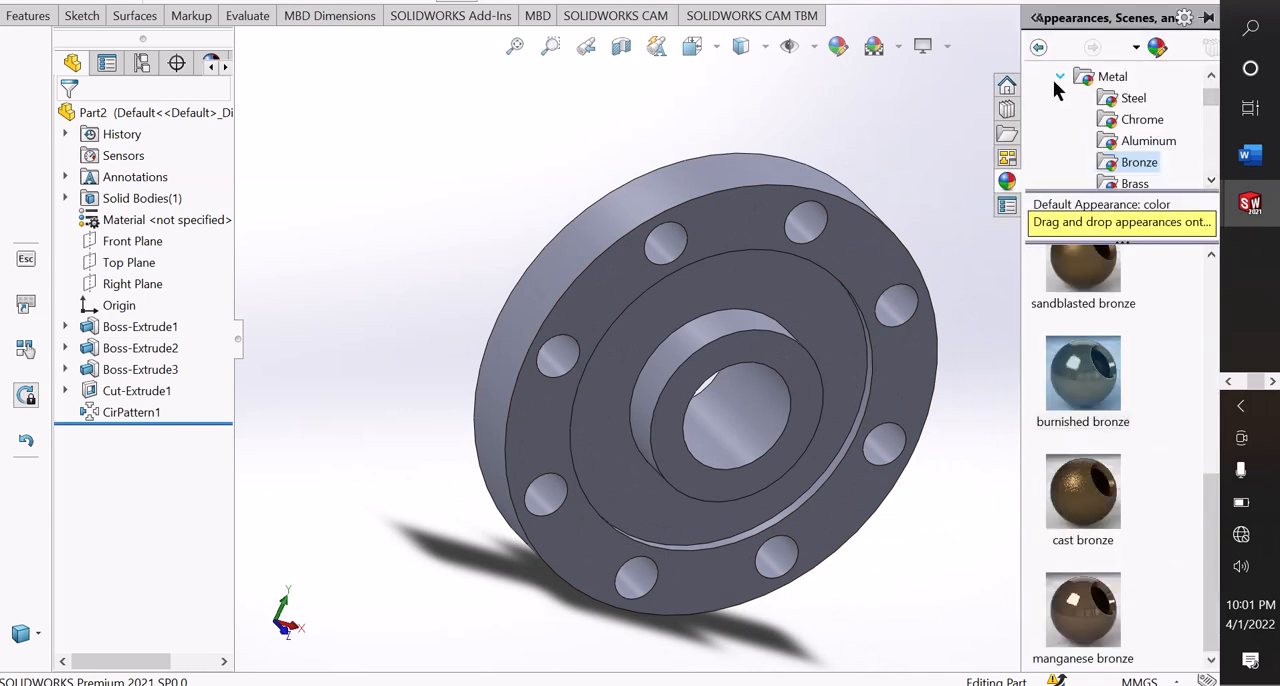
{"action": "left_click", "coordinate": [1060, 77]}
{"action": "scroll", "coordinate": [1098, 133], "scroll_direction": "up", "scroll_amount": 1}
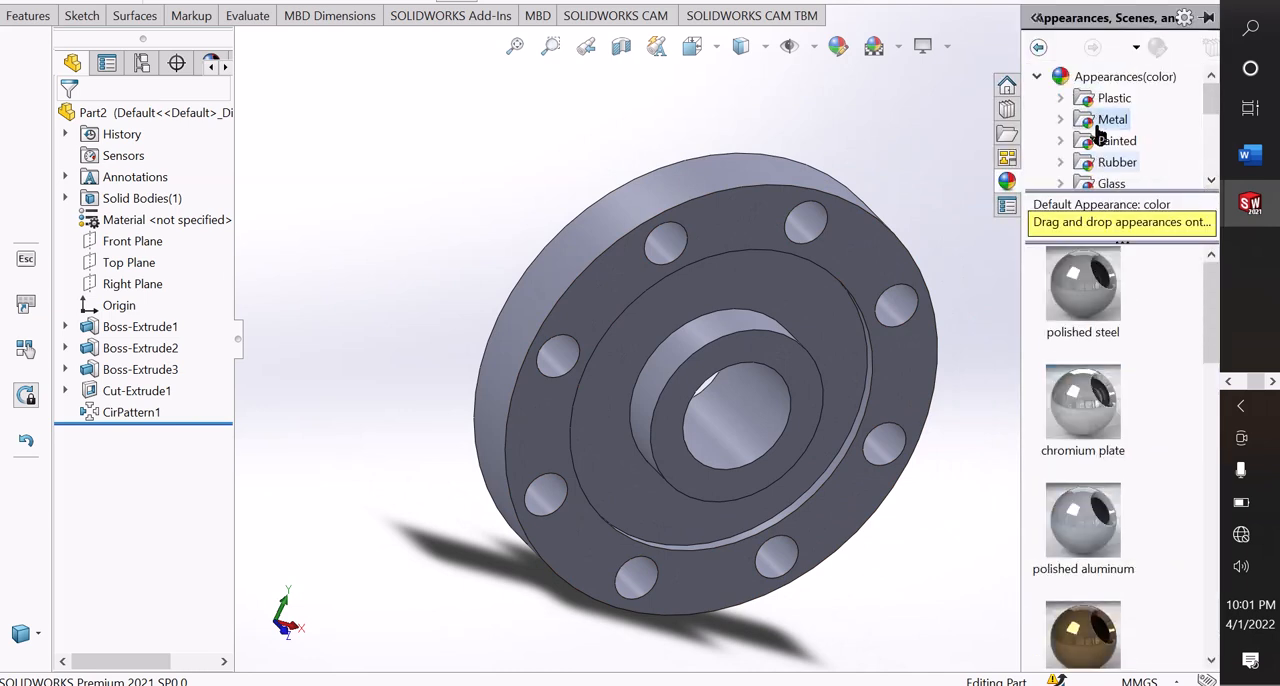
{"action": "left_click", "coordinate": [1037, 77]}
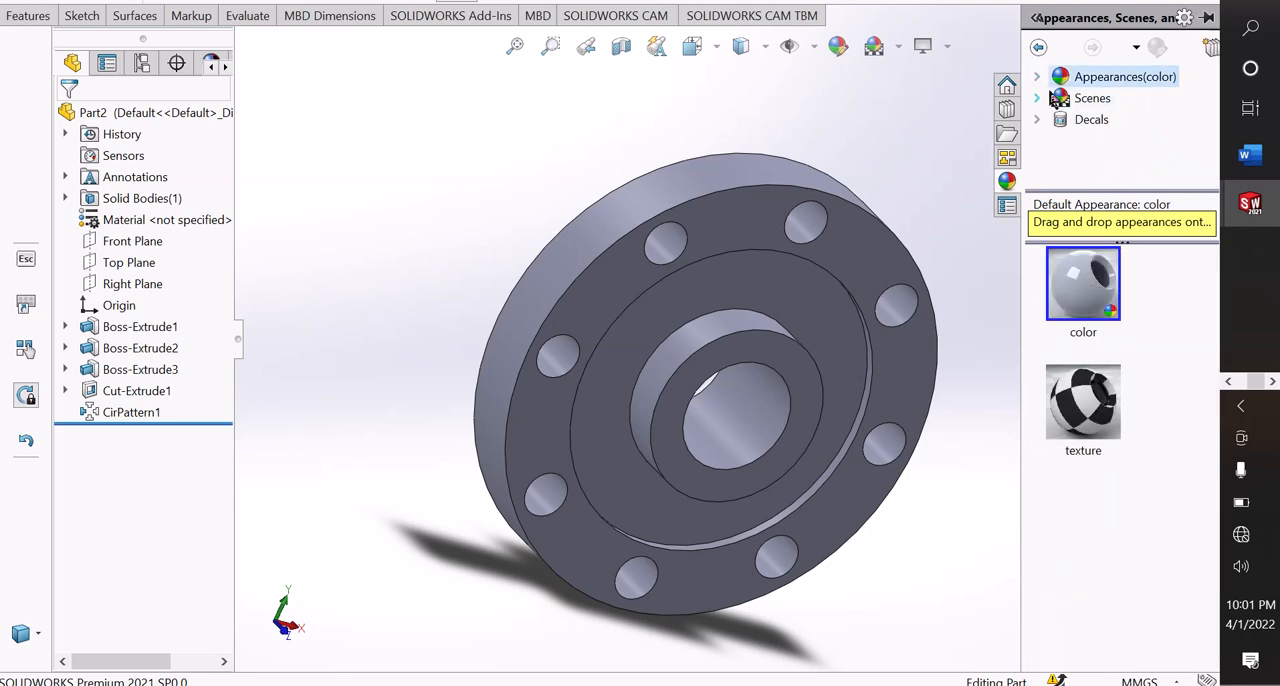
{"action": "left_click", "coordinate": [1038, 77]}
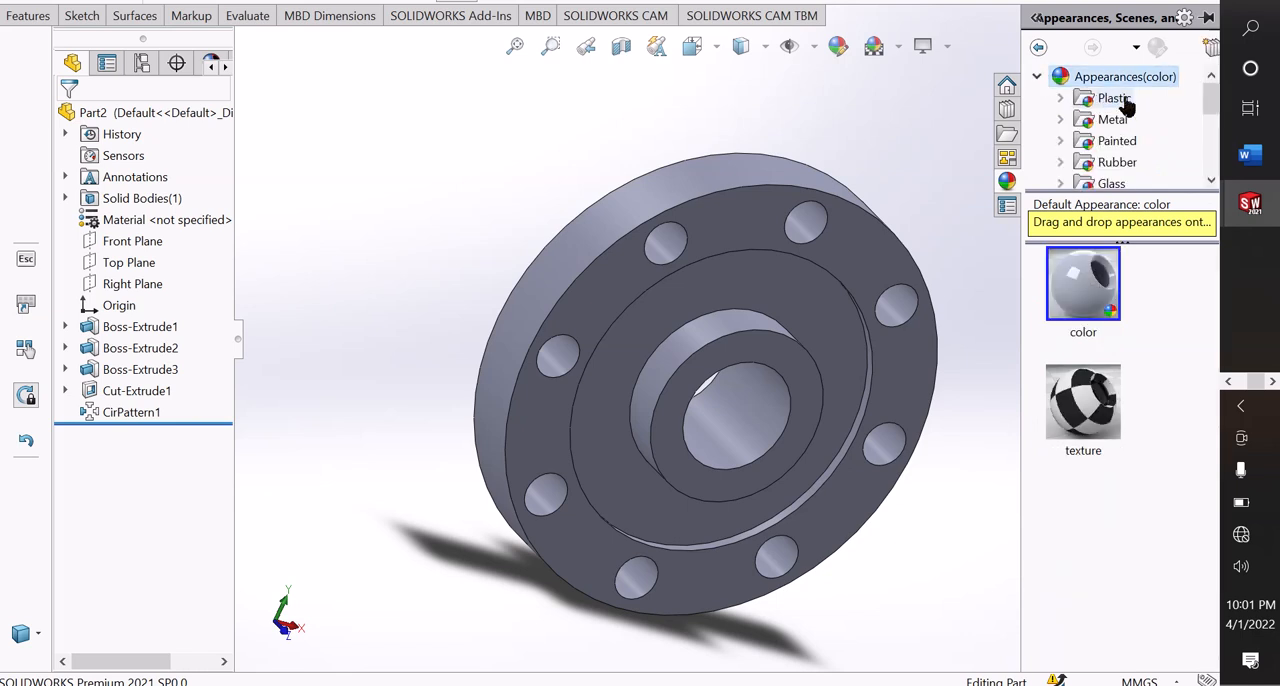
{"action": "left_click", "coordinate": [1061, 120]}
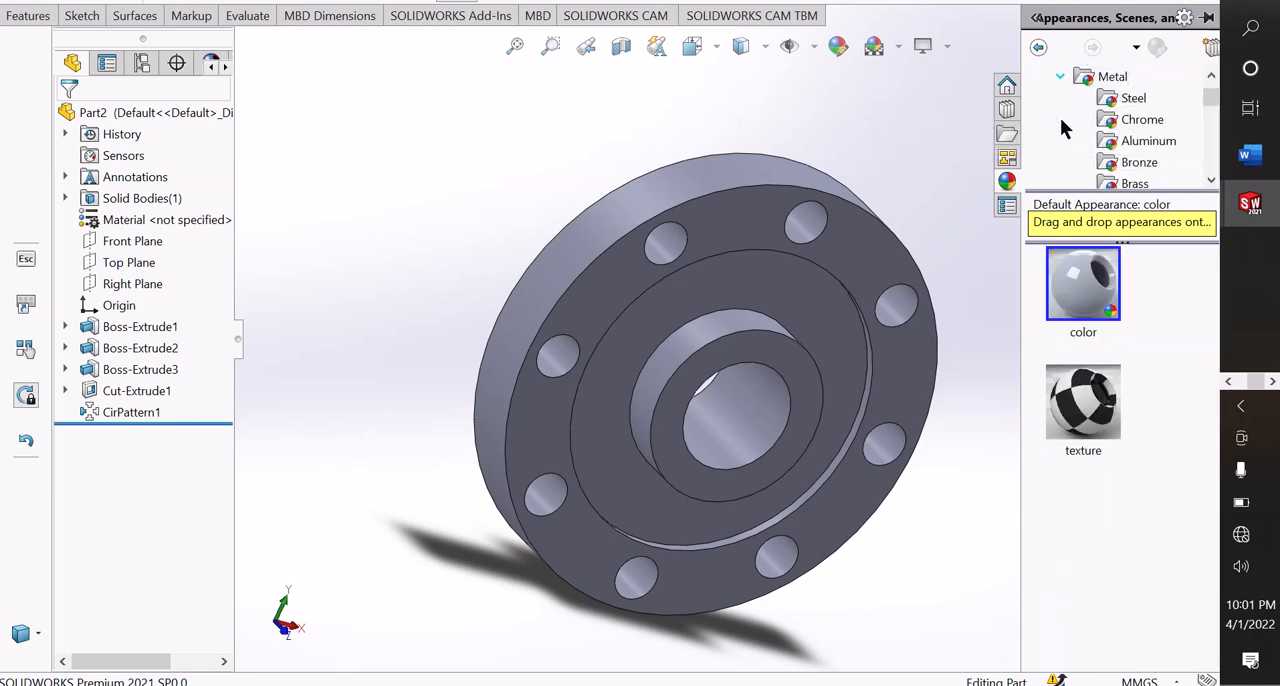
{"action": "scroll", "coordinate": [1124, 176], "scroll_direction": "down", "scroll_amount": 1}
{"action": "left_click", "coordinate": [1127, 143]}
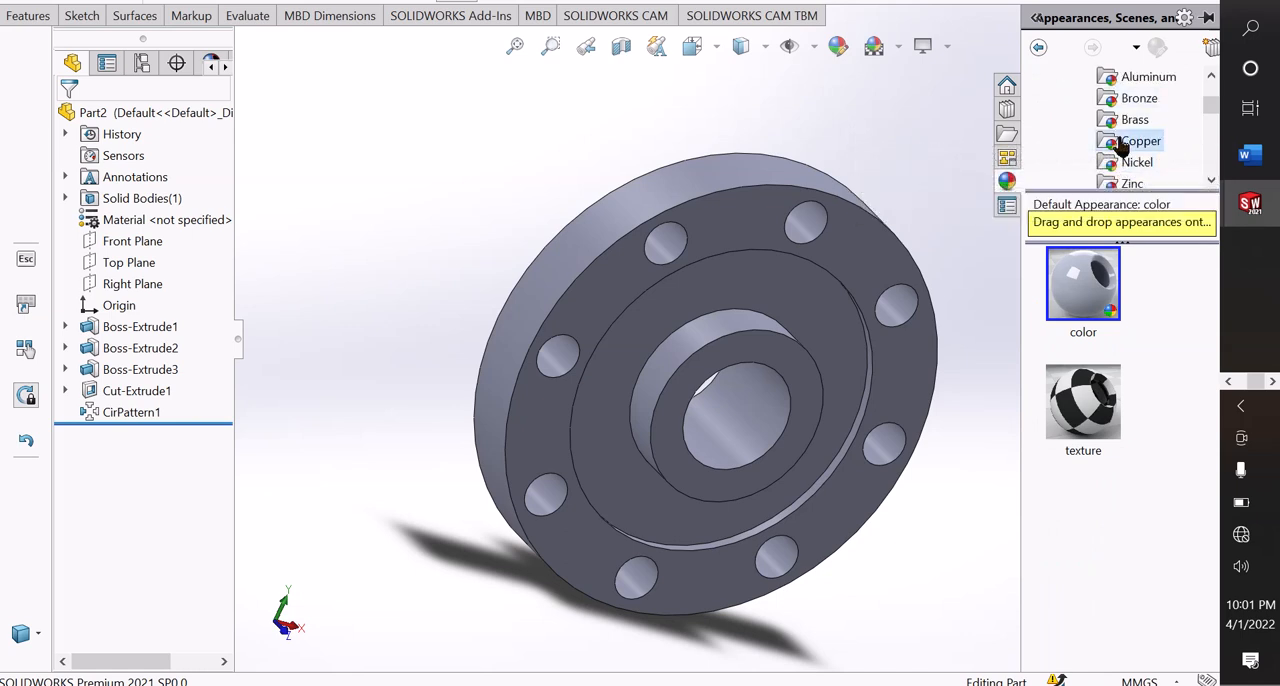
{"action": "left_click", "coordinate": [1130, 120]}
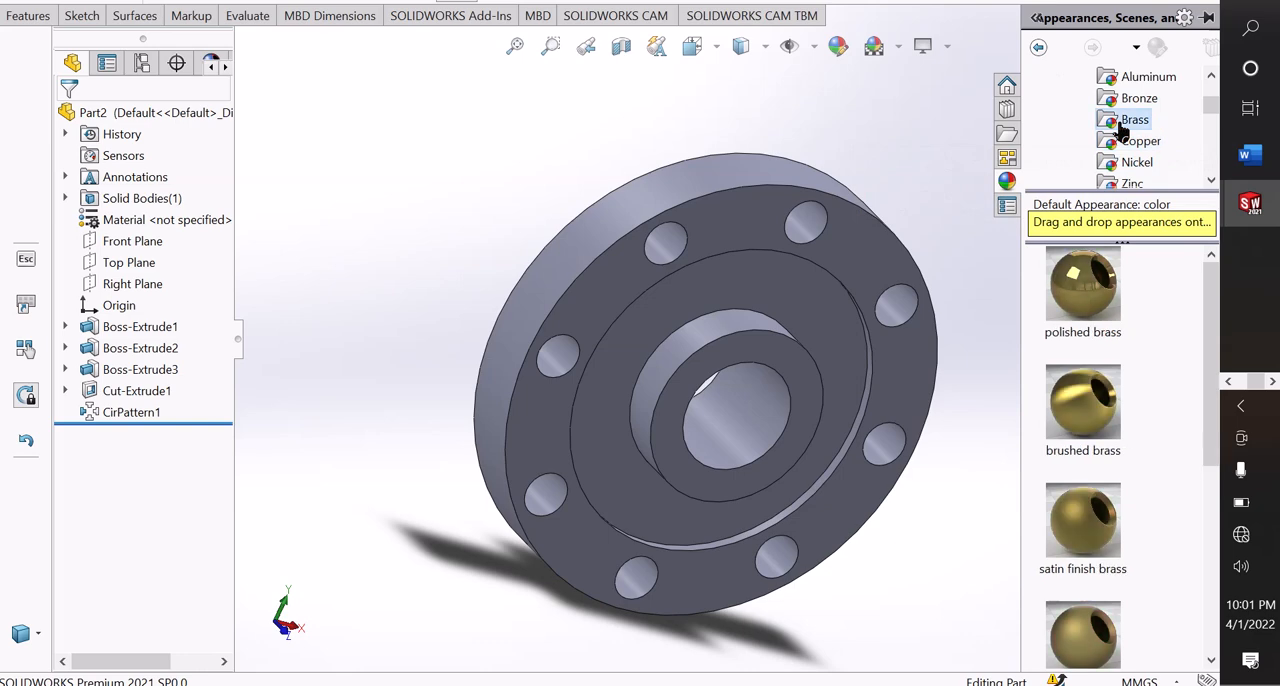
{"action": "double_click", "coordinate": [1087, 297]}
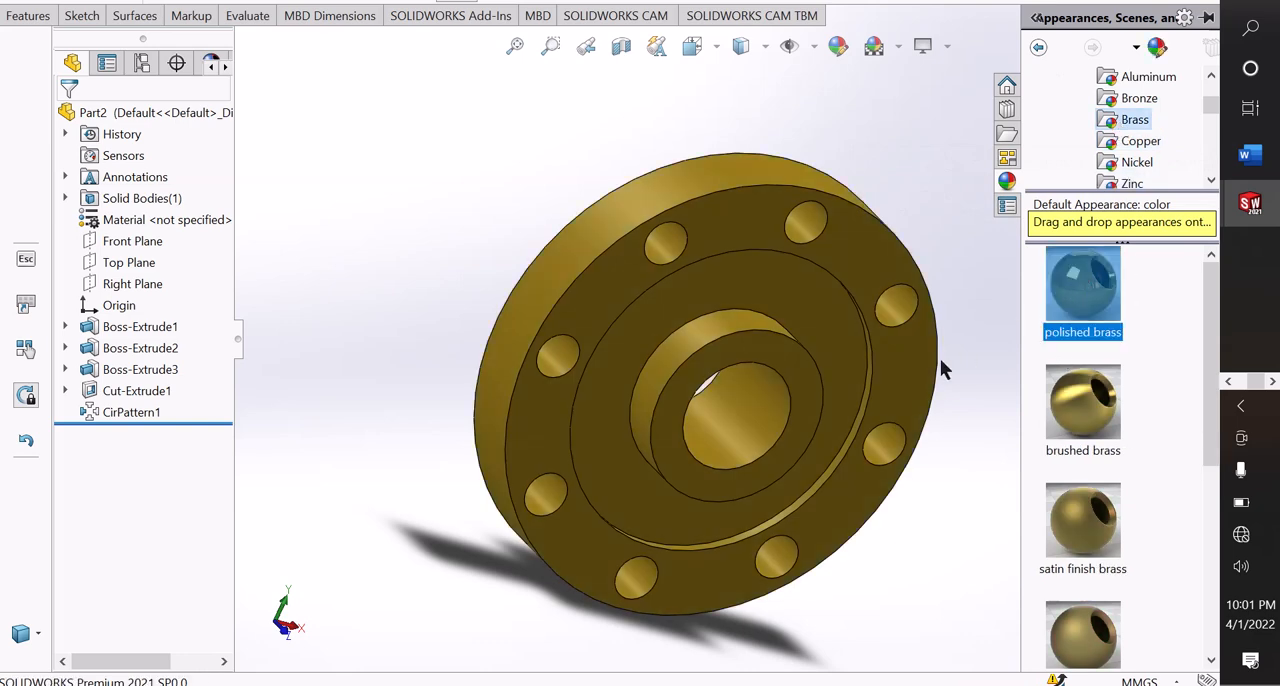
Replace the flange's appearance with satin finish brass.
{"action": "middle_click_drag", "start_coordinate": [929, 467], "coordinate": [678, 415]}
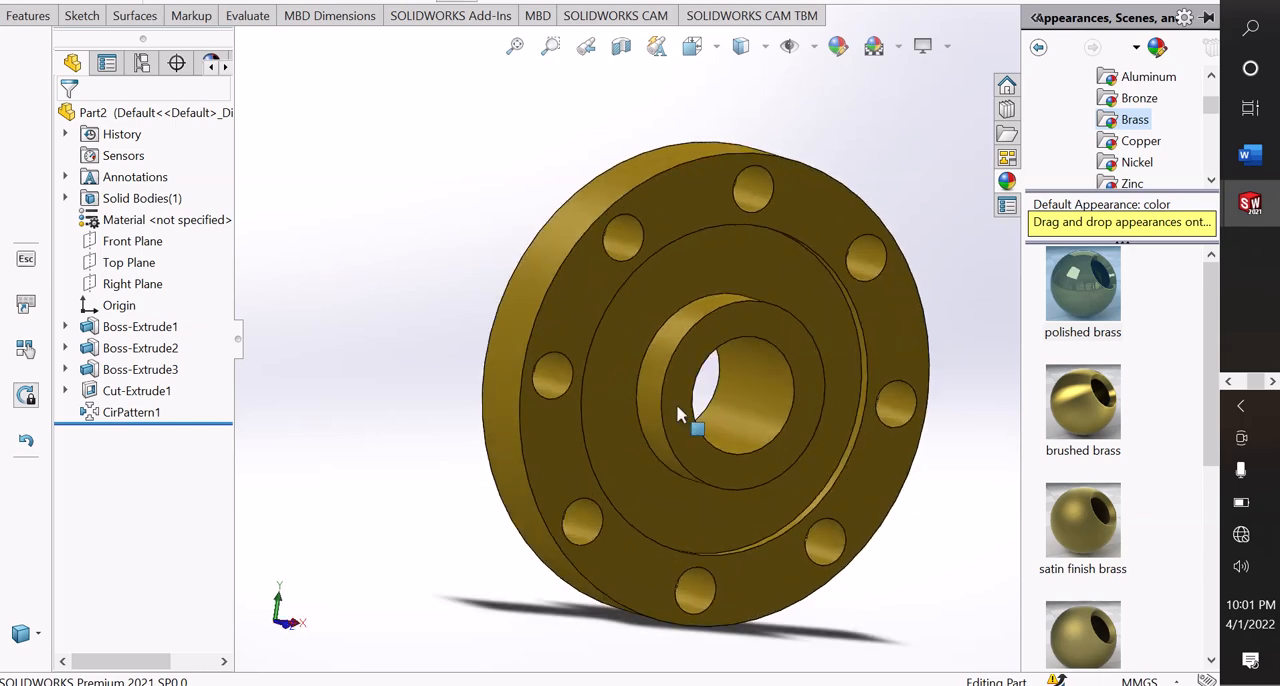
{"action": "double_click", "coordinate": [1103, 537]}
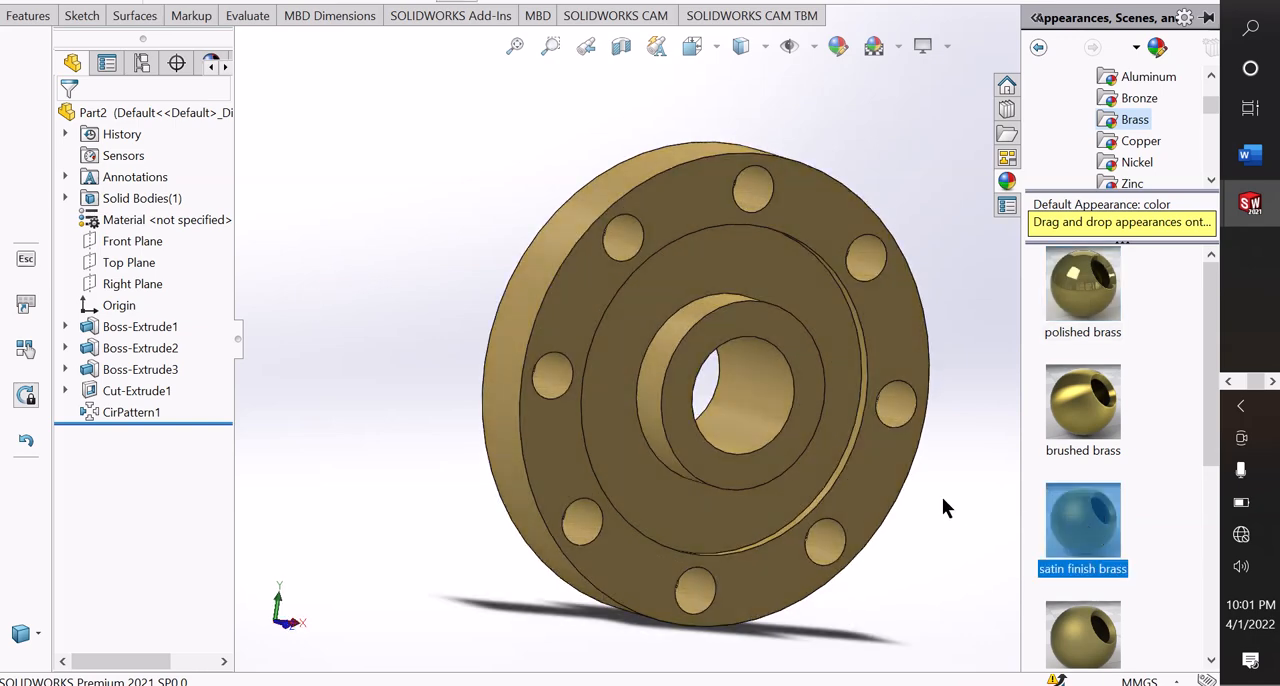
Examine the finished flange's rings, bore and hole pattern from several angles.
{"action": "middle_click_drag", "start_coordinate": [942, 497], "coordinate": [871, 390]}
{"action": "scroll", "coordinate": [871, 391], "scroll_direction": "up", "scroll_amount": 1}
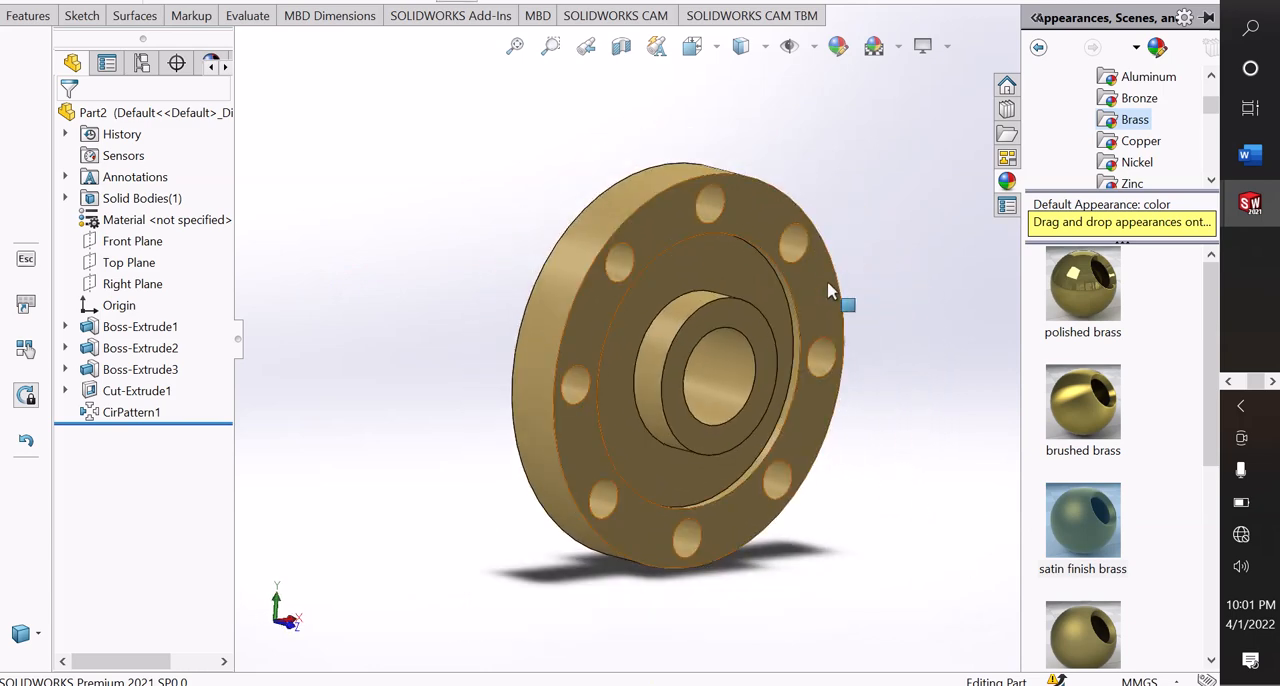
{"action": "scroll", "coordinate": [899, 394], "scroll_direction": "down", "scroll_amount": 2}
{"action": "scroll", "coordinate": [888, 396], "scroll_direction": "up", "scroll_amount": 1}
{"action": "middle_click_drag", "start_coordinate": [887, 394], "coordinate": [631, 403]}
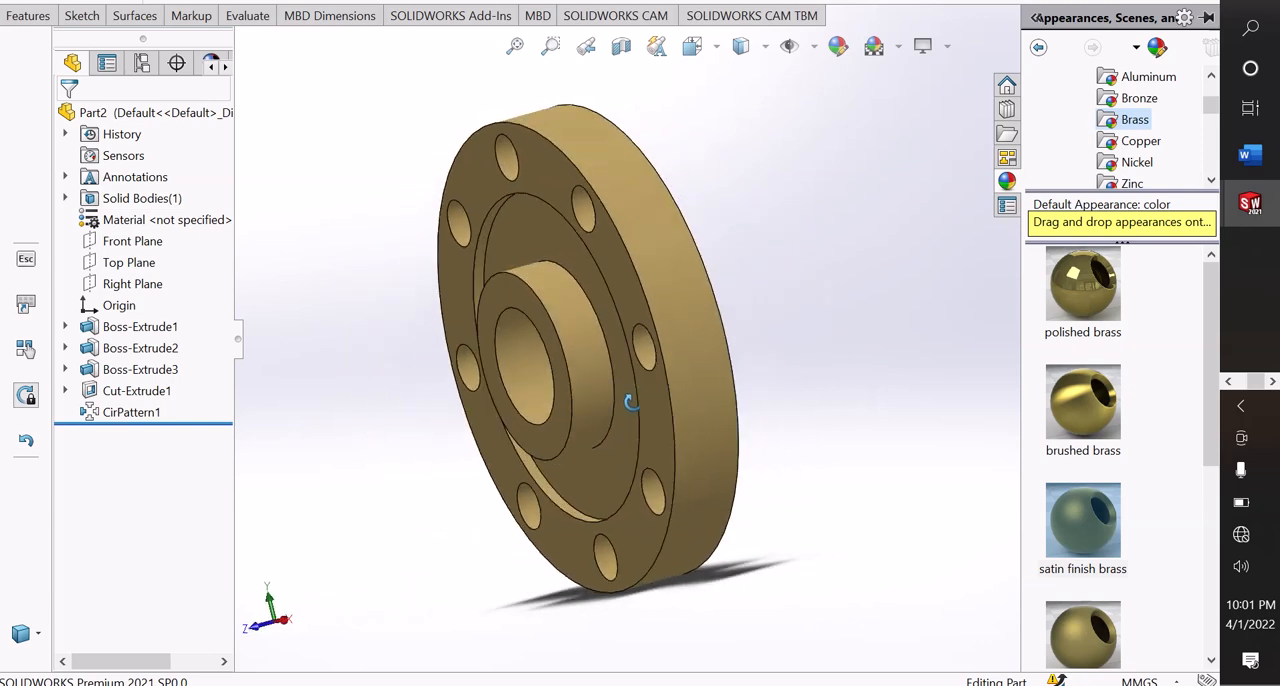
{"action": "middle_click_drag", "start_coordinate": [786, 231], "coordinate": [521, 367]}
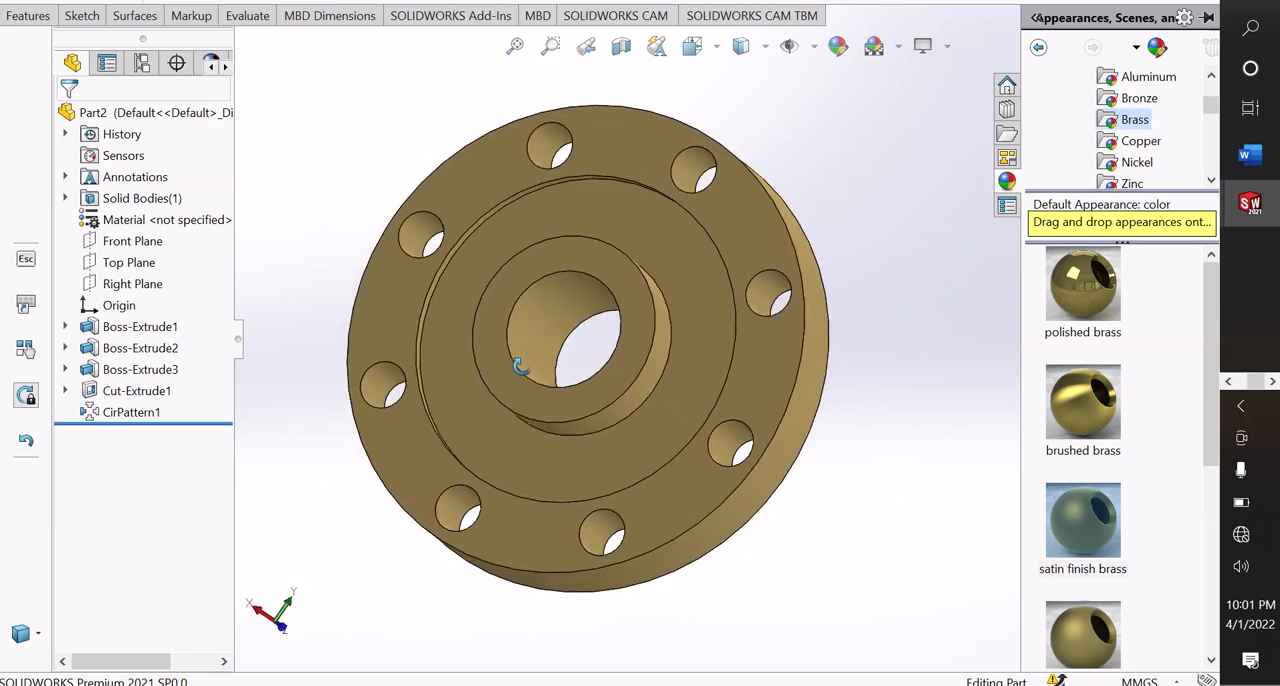
{"action": "scroll", "coordinate": [649, 266], "scroll_direction": "up", "scroll_amount": 1}
{"action": "scroll", "coordinate": [649, 266], "scroll_direction": "down", "scroll_amount": 2}
{"action": "scroll", "coordinate": [651, 268], "scroll_direction": "up", "scroll_amount": 1}
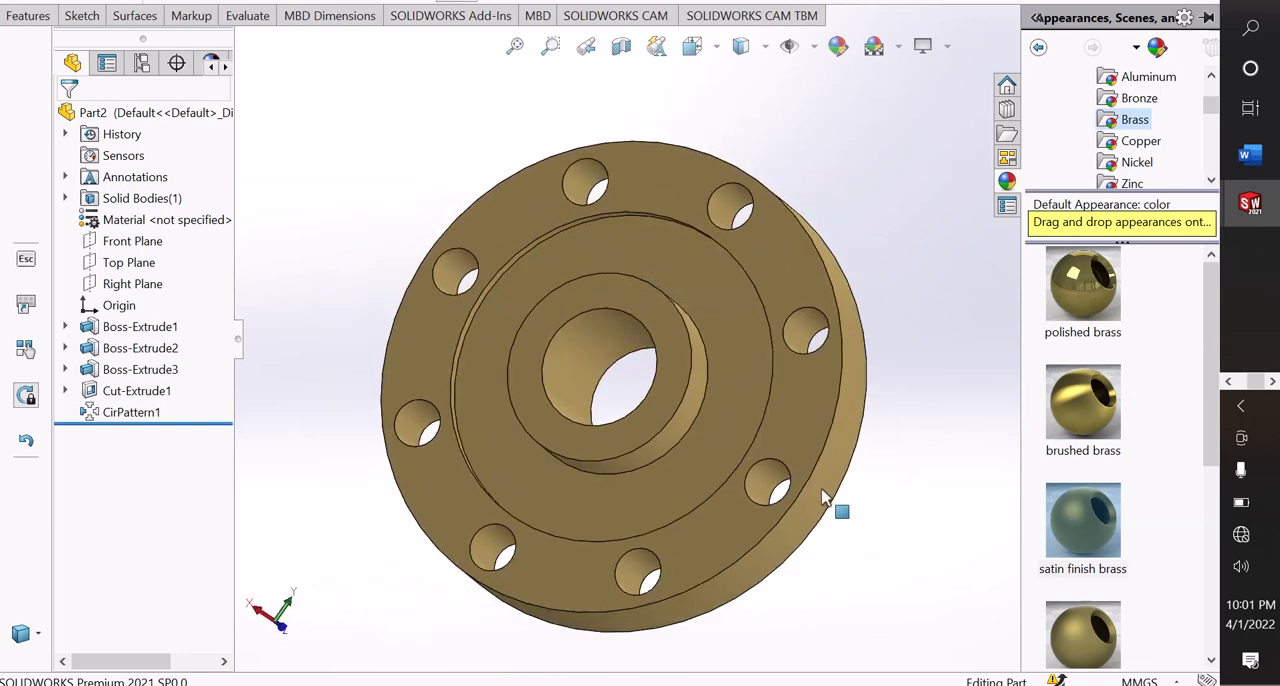
{"action": "left_click_drag", "start_coordinate": [822, 497], "coordinate": [926, 259]}
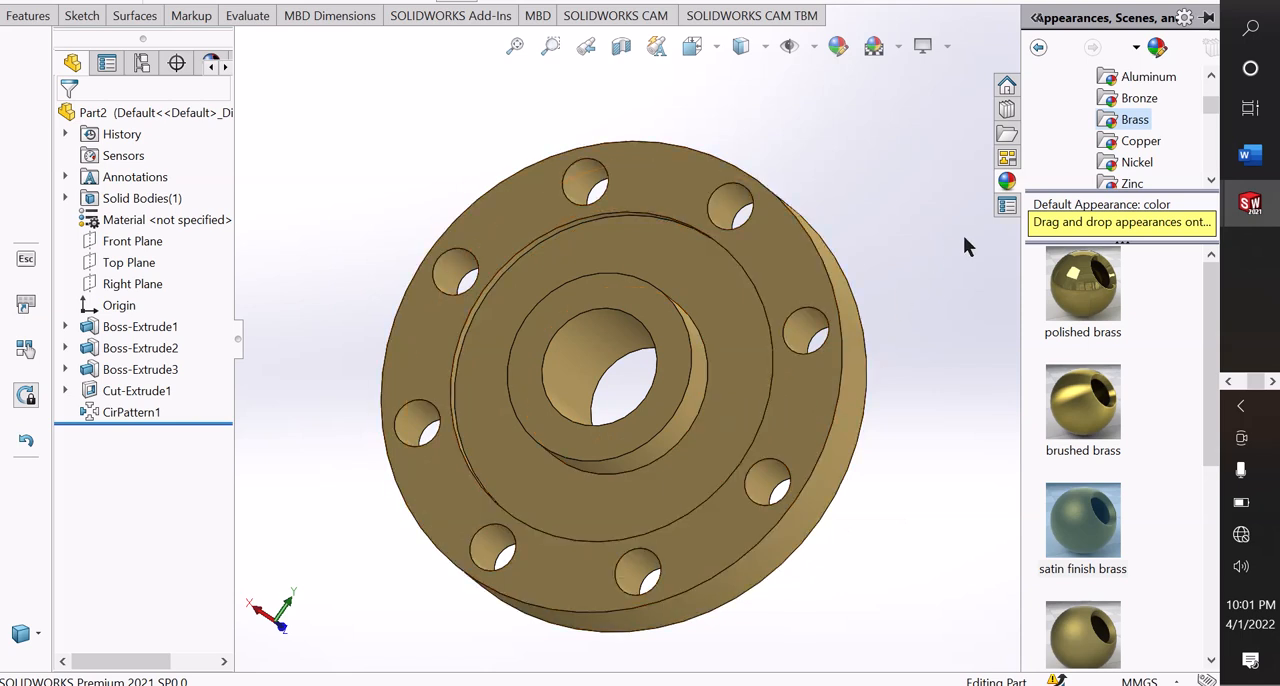